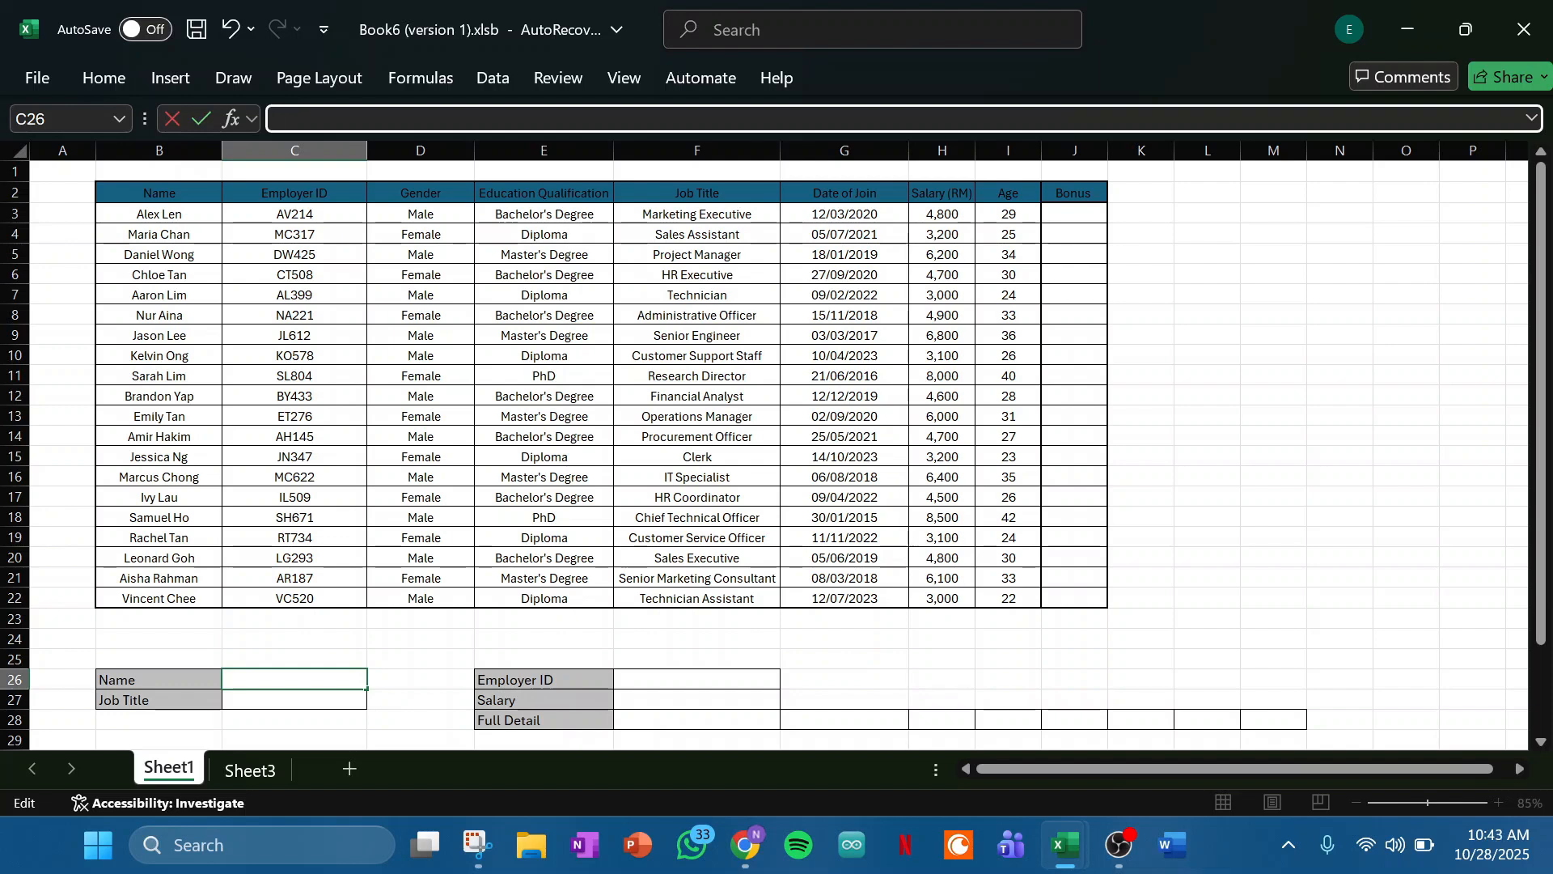
- Review the employee table's column headers in row 2, from Name through Age
click(159, 193)
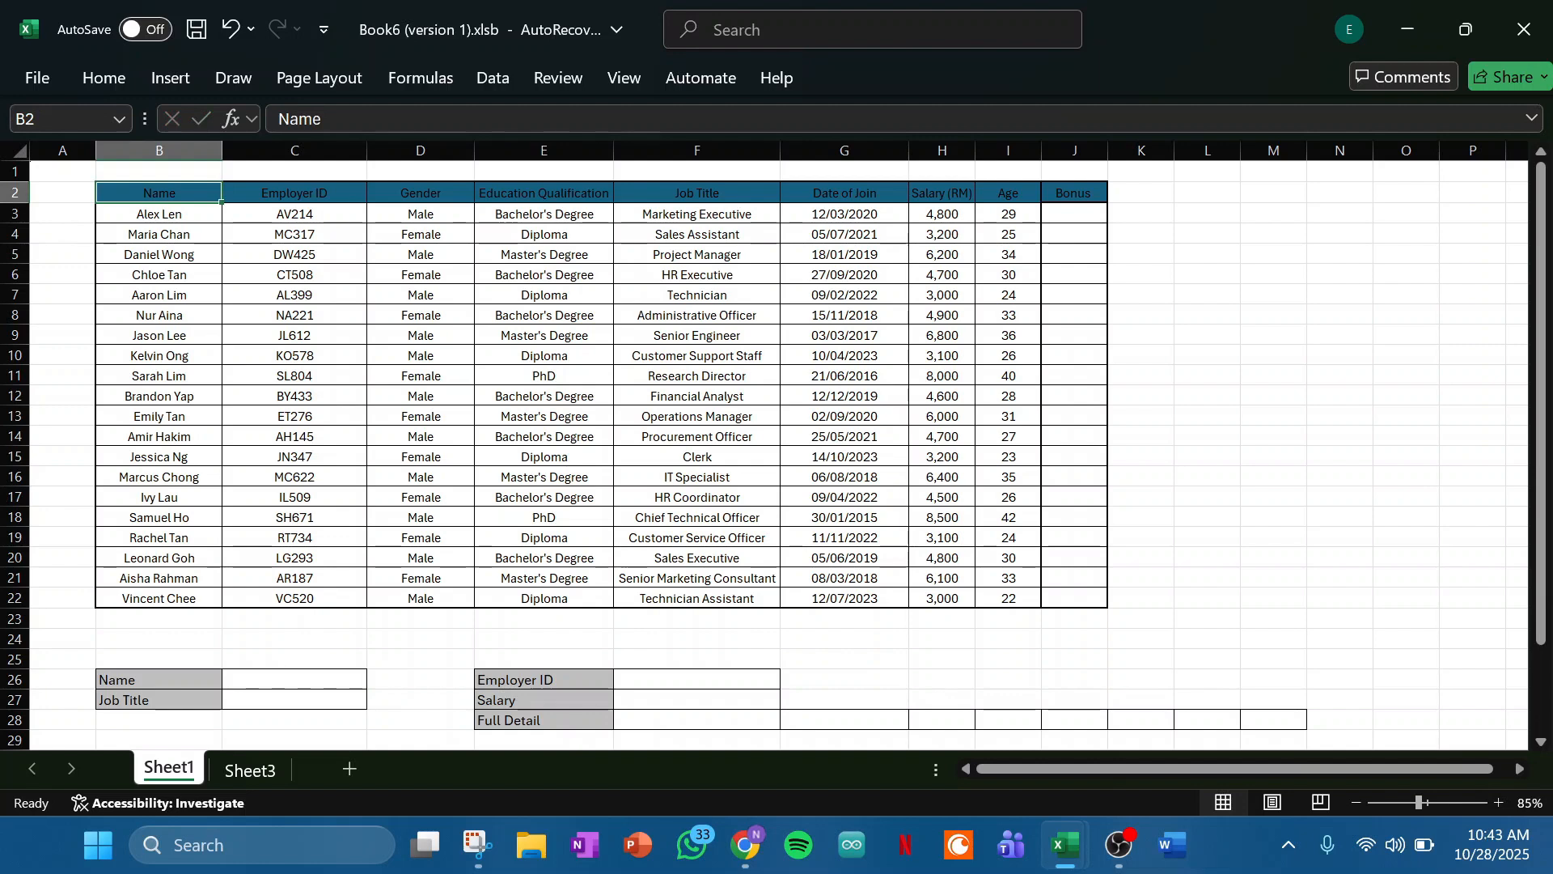
click(295, 193)
click(421, 194)
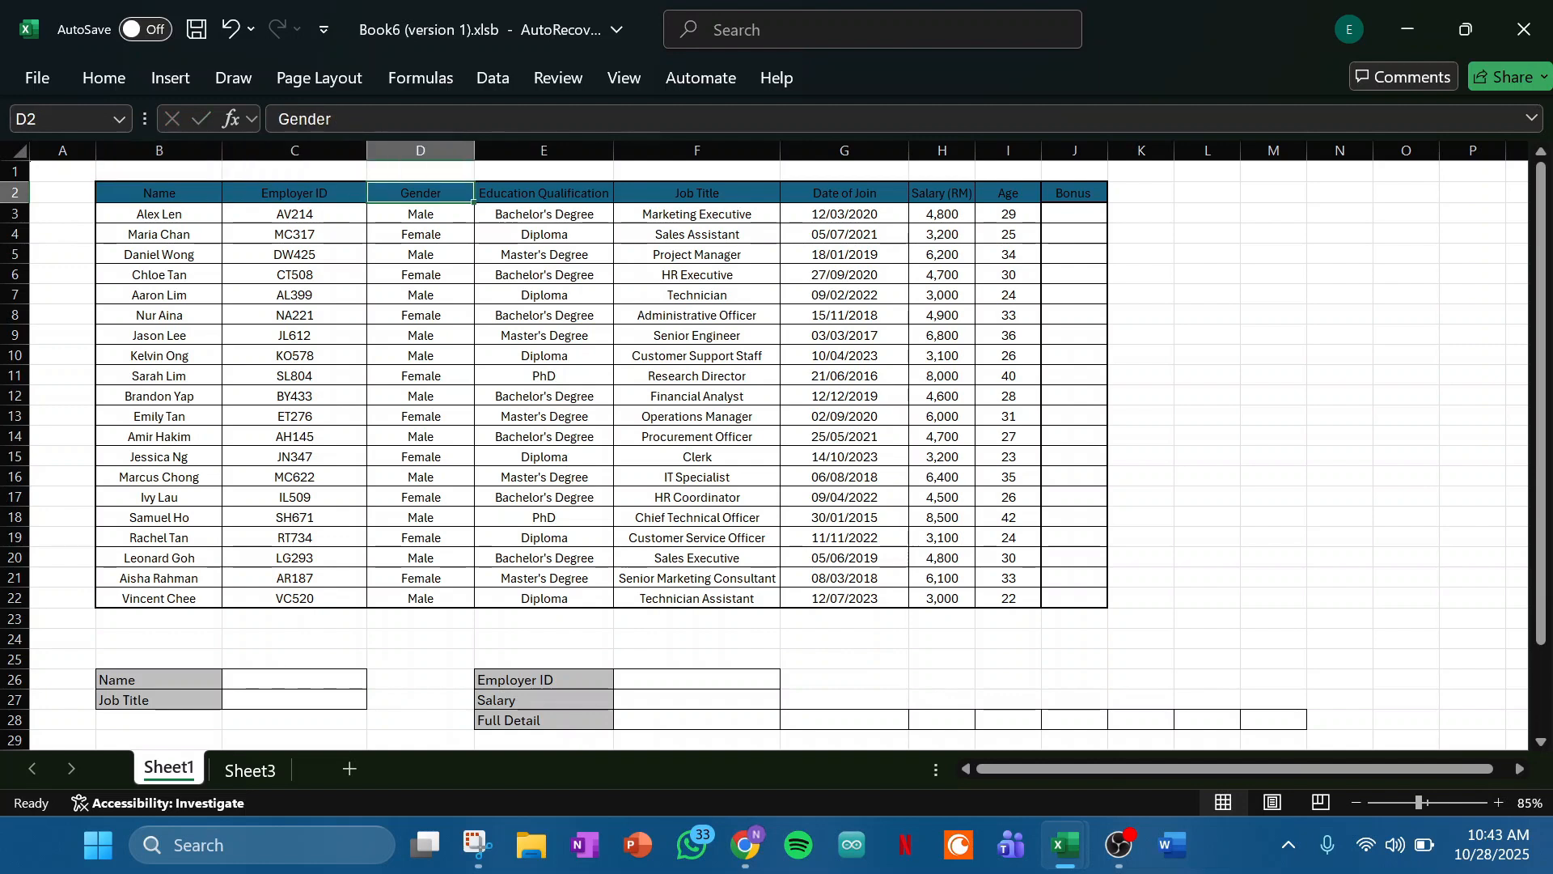
click(543, 194)
click(696, 193)
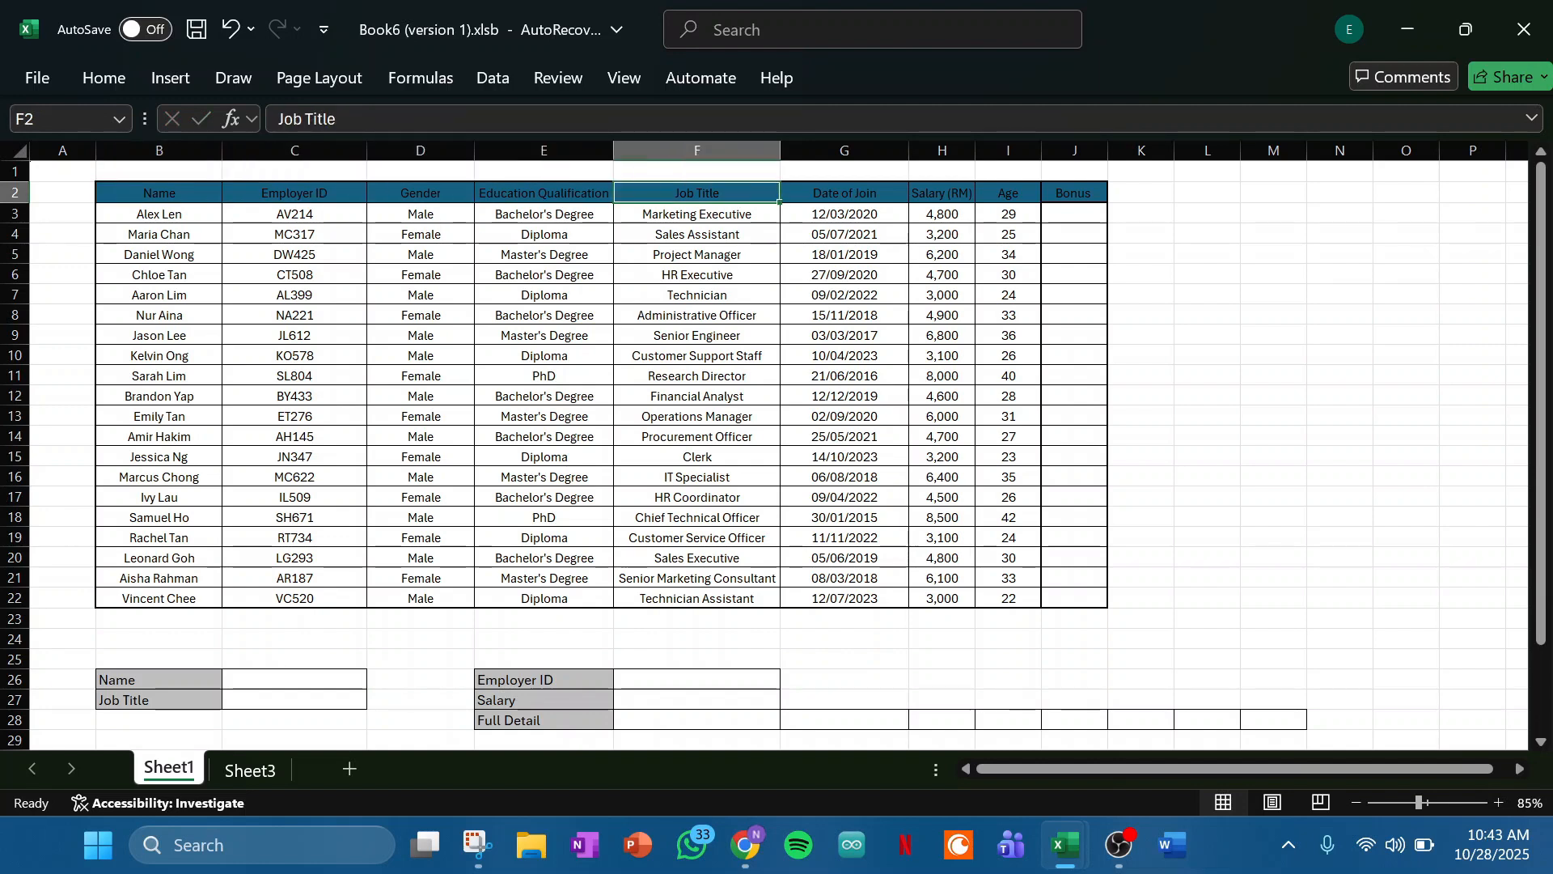
click(844, 193)
click(941, 193)
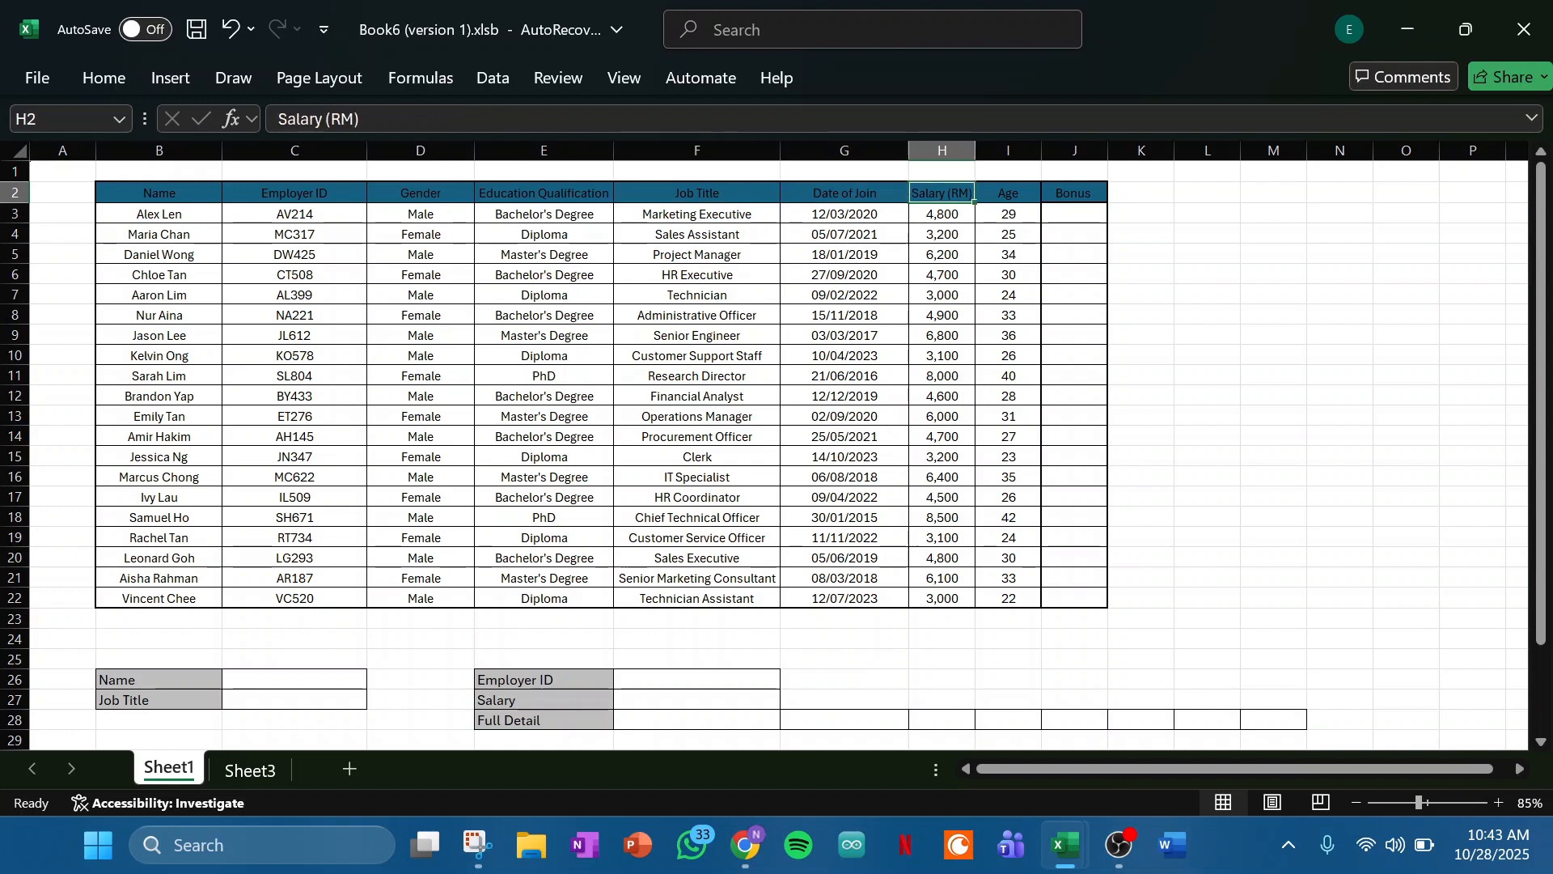
click(1008, 193)
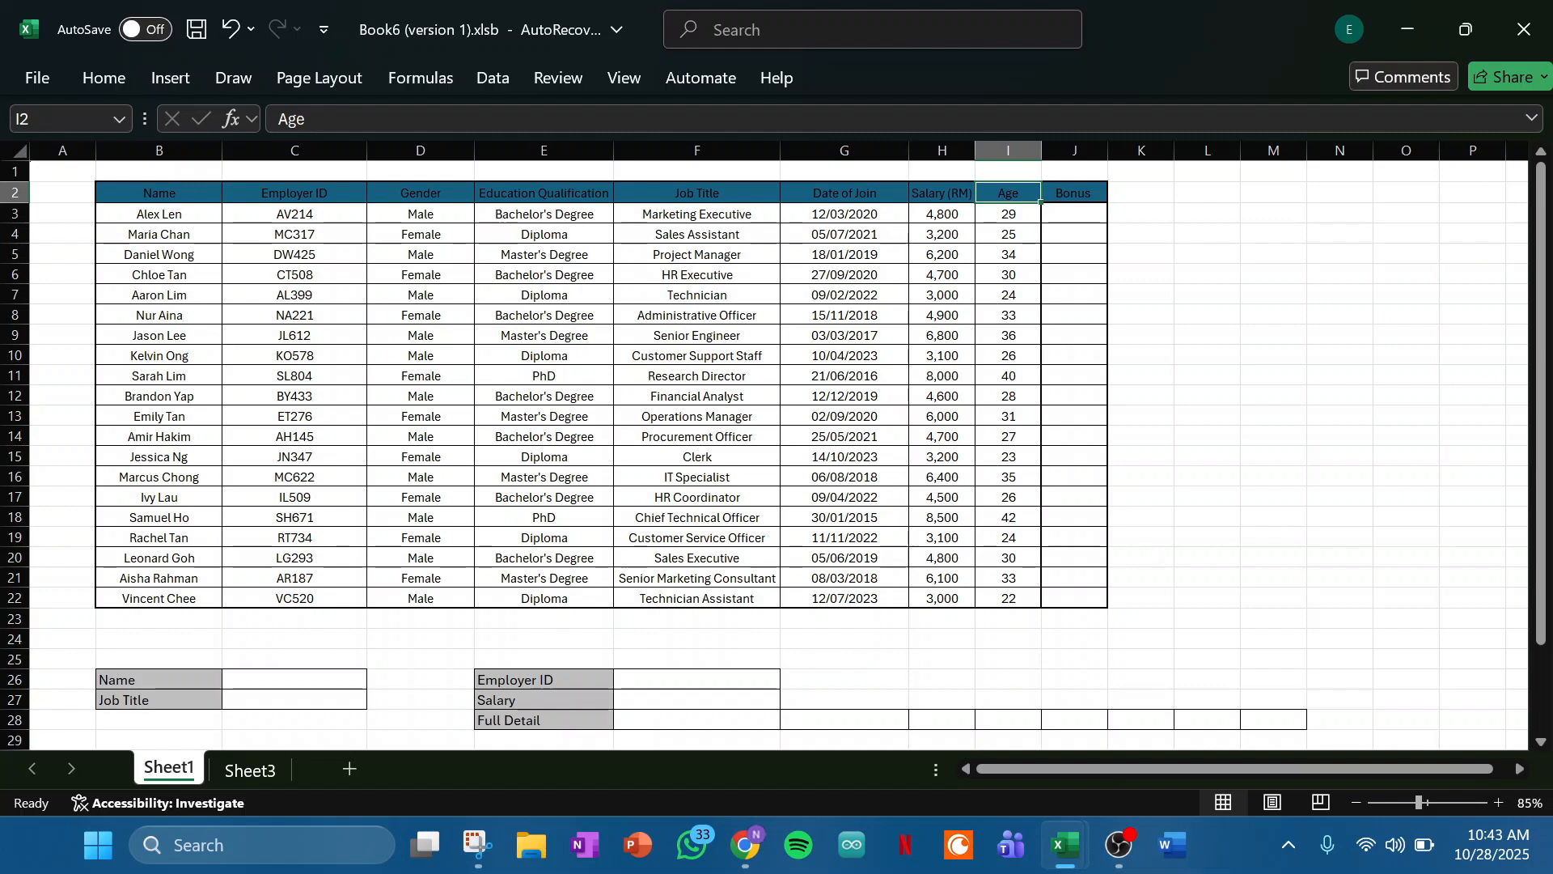
- Begin an XLOOKUP formula in the Job Title cell C27, with the first listed employee's full name as quoted text for the lookup value
scroll(772, 453, down, 1)
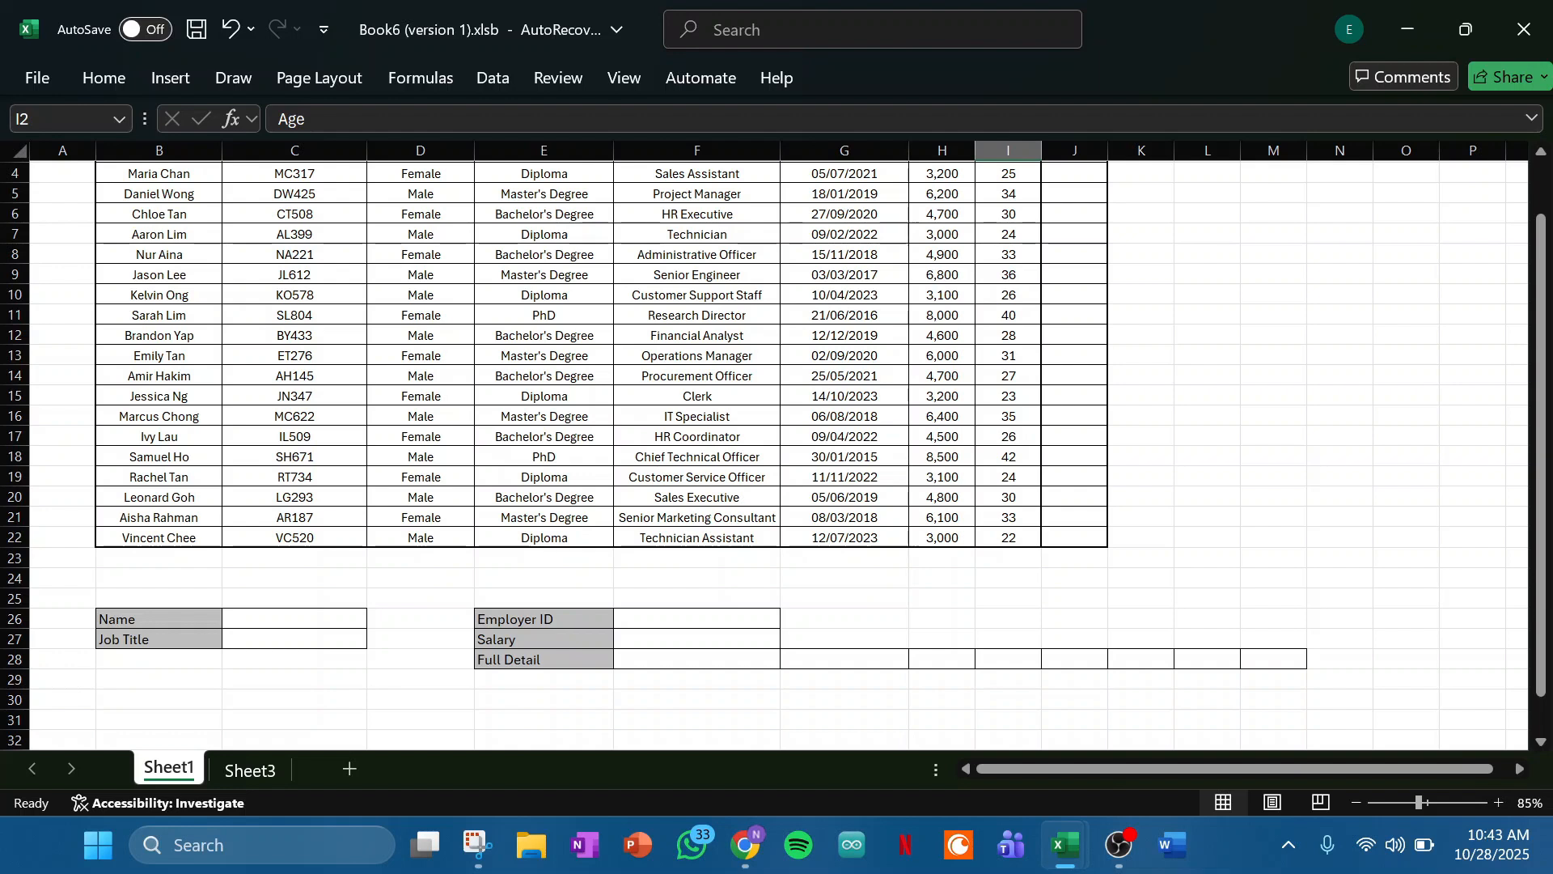
click(294, 639)
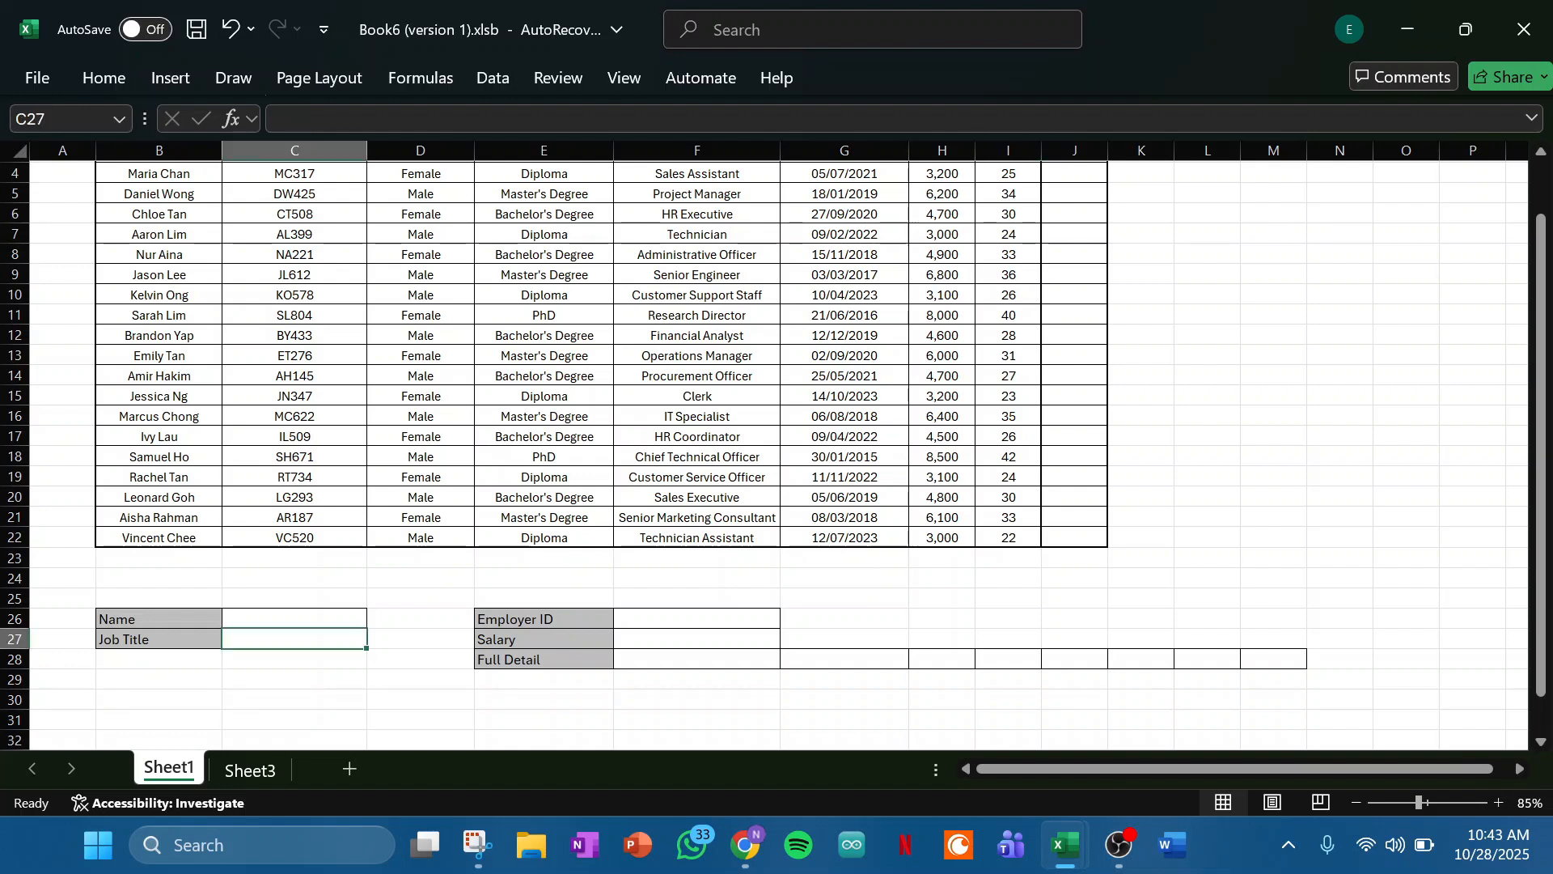
text(=X)
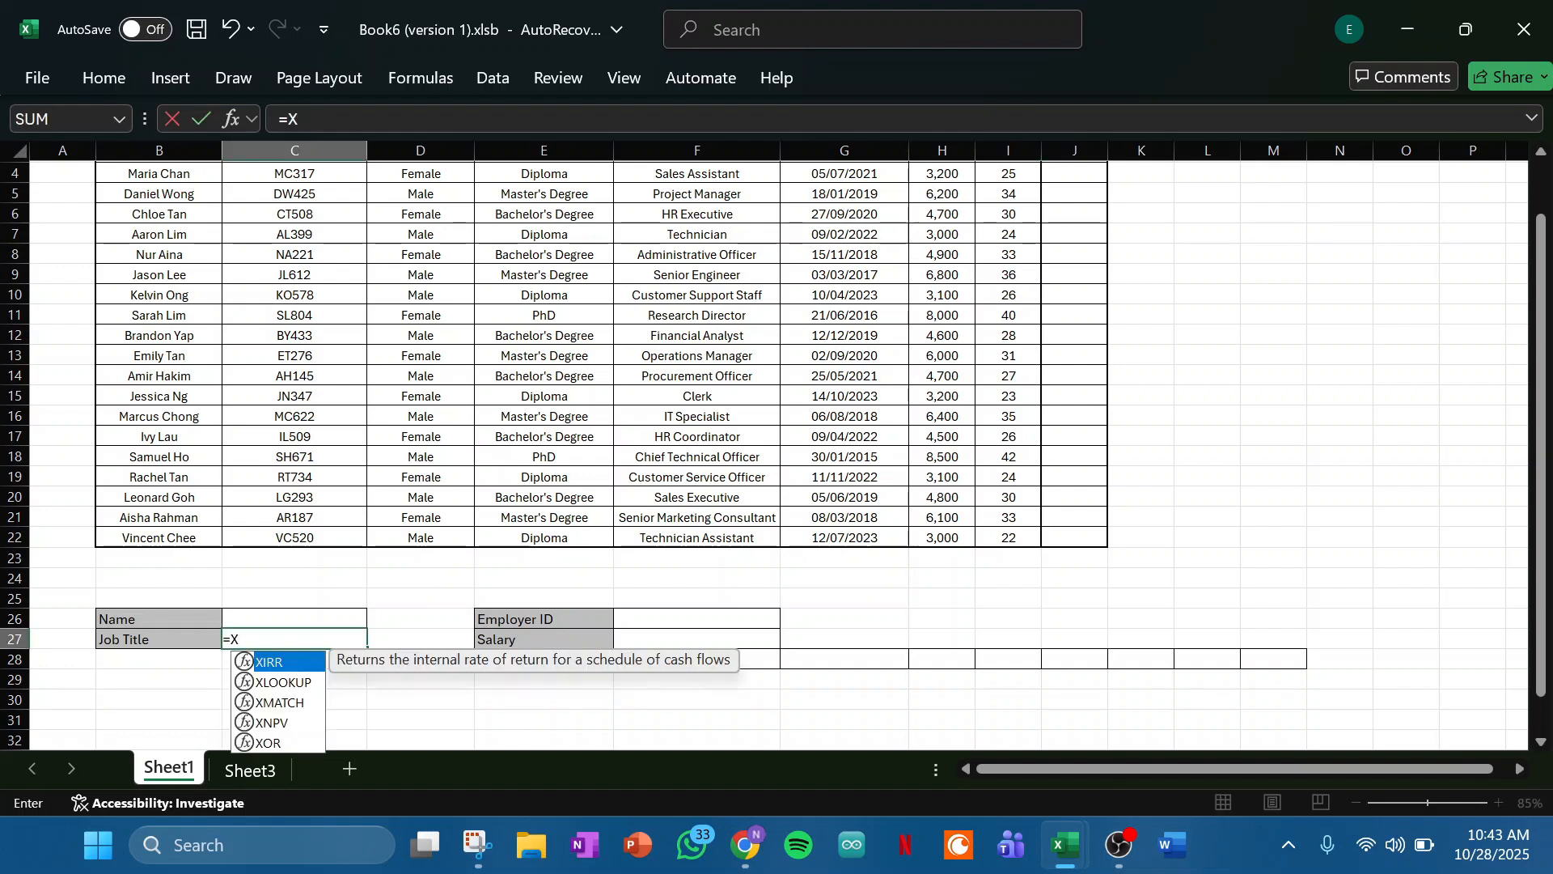
text(LOOKUP()
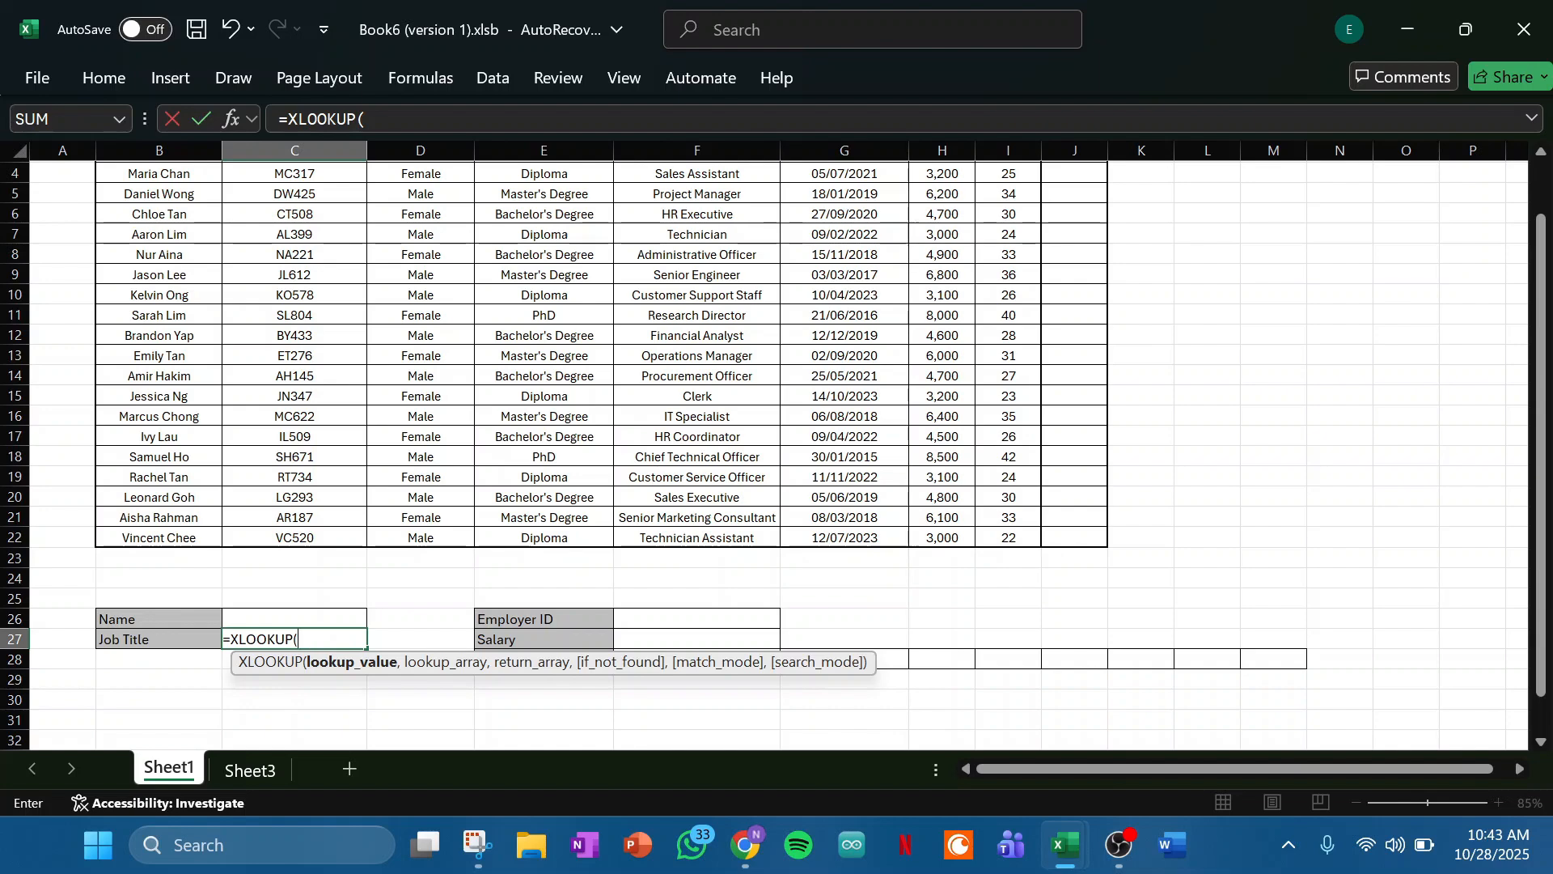
scroll(773, 455, up, 1)
scroll(772, 455, down, 2)
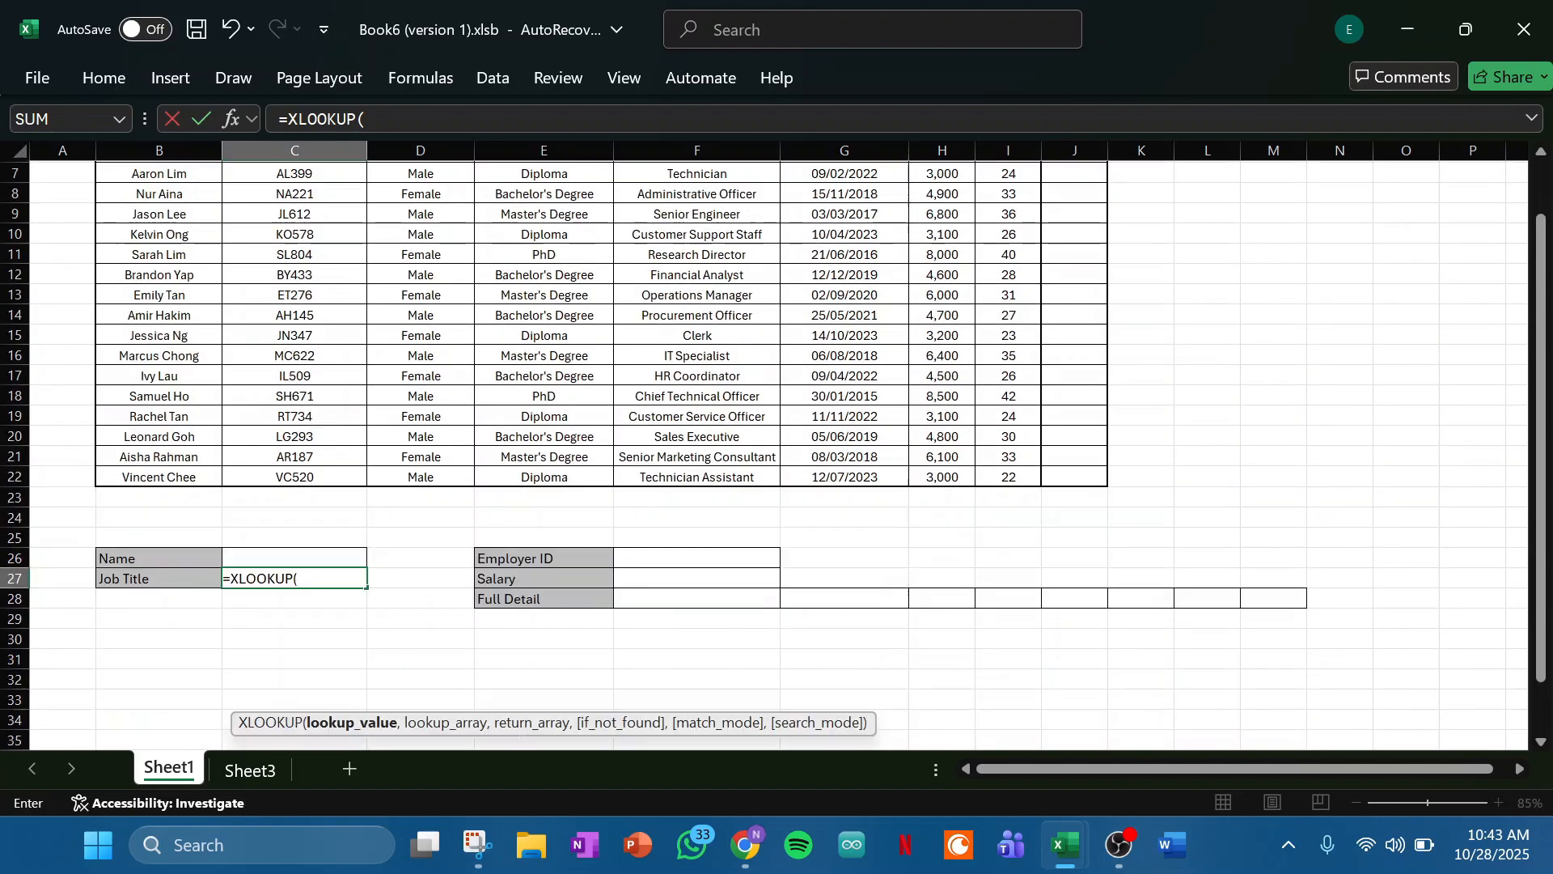
scroll(772, 456, up, 1)
scroll(773, 455, up, 1)
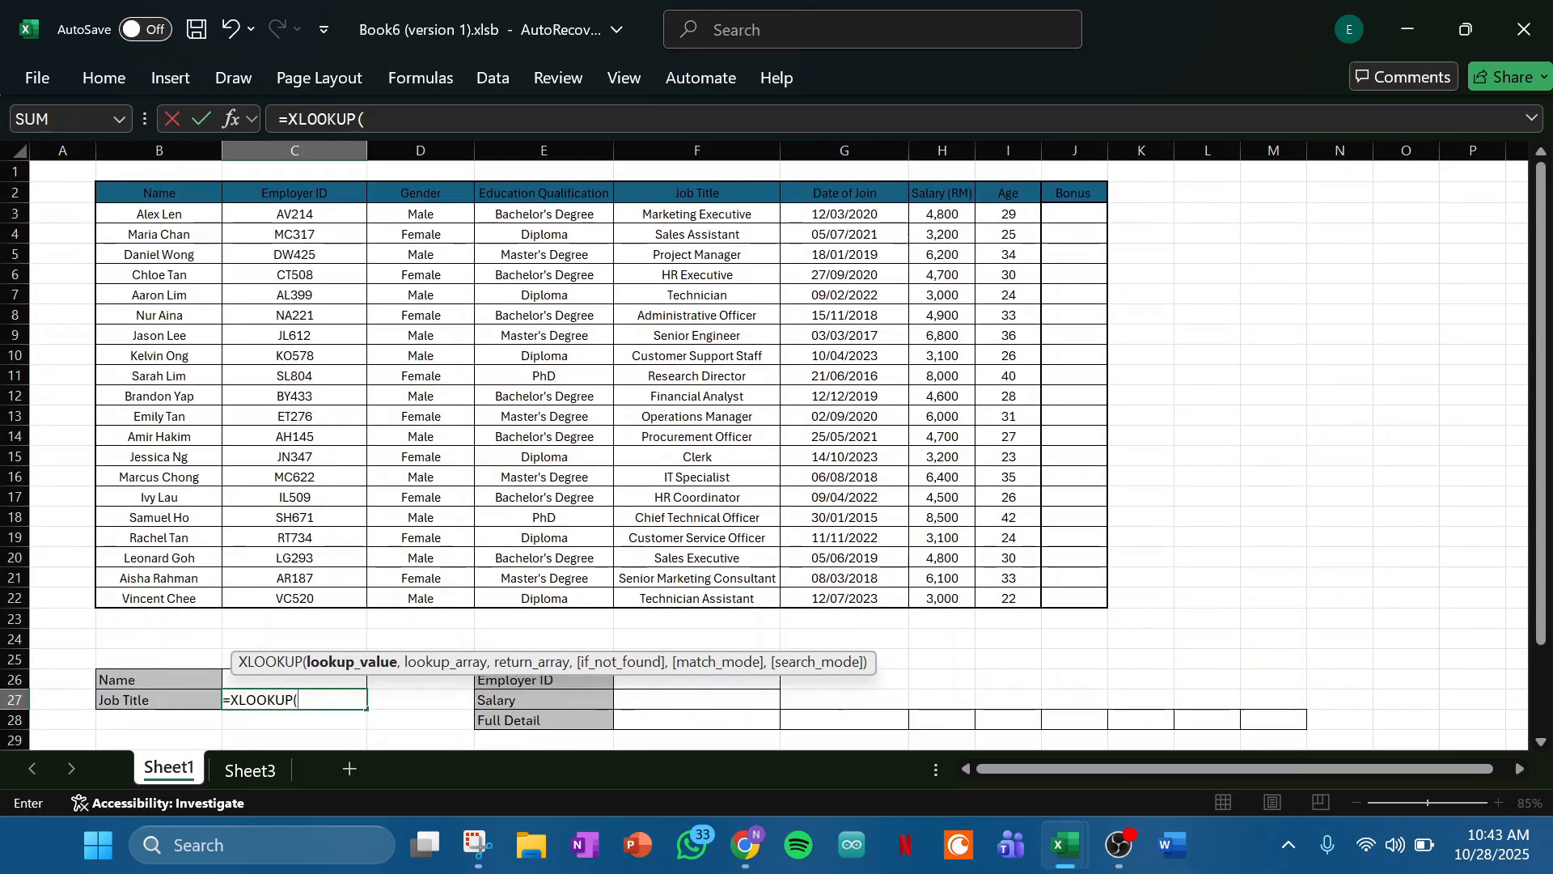
scroll(773, 455, down, 1)
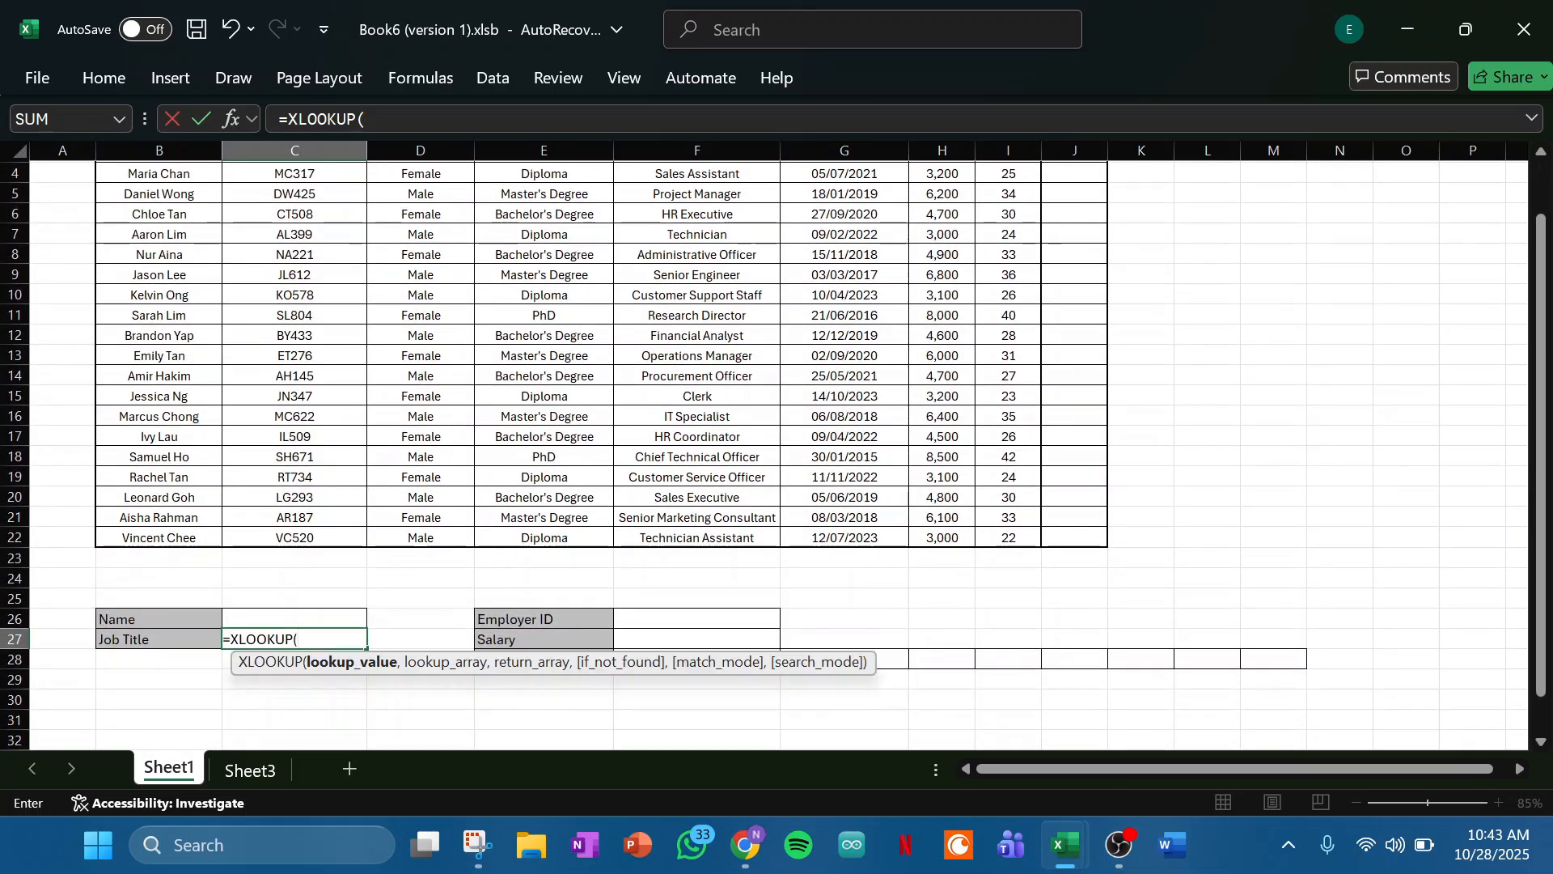
text("Alex)
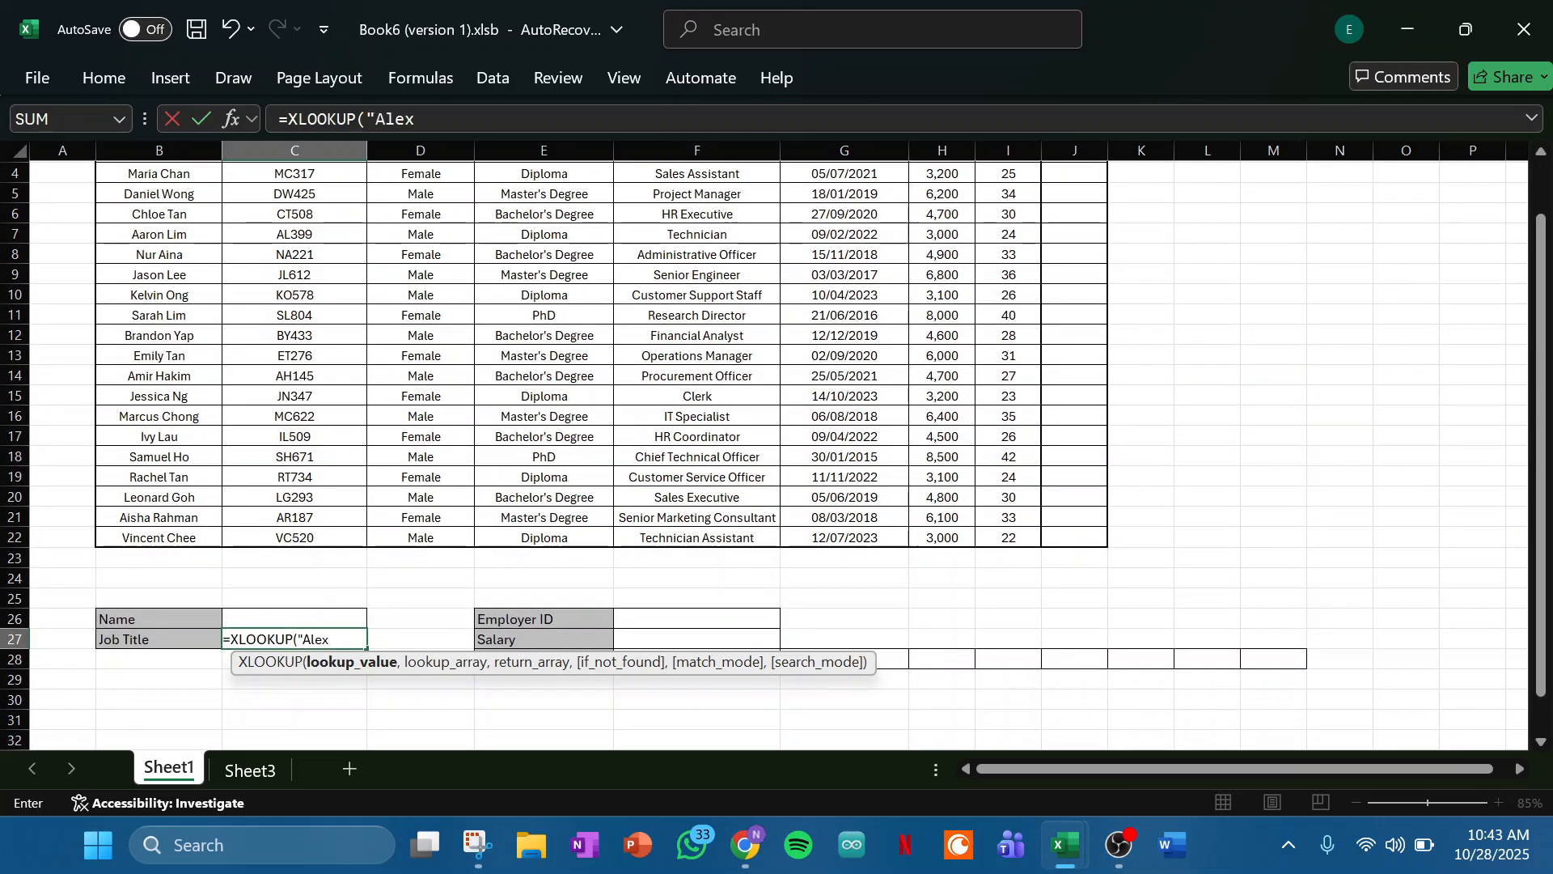
text(")
text( Len",)
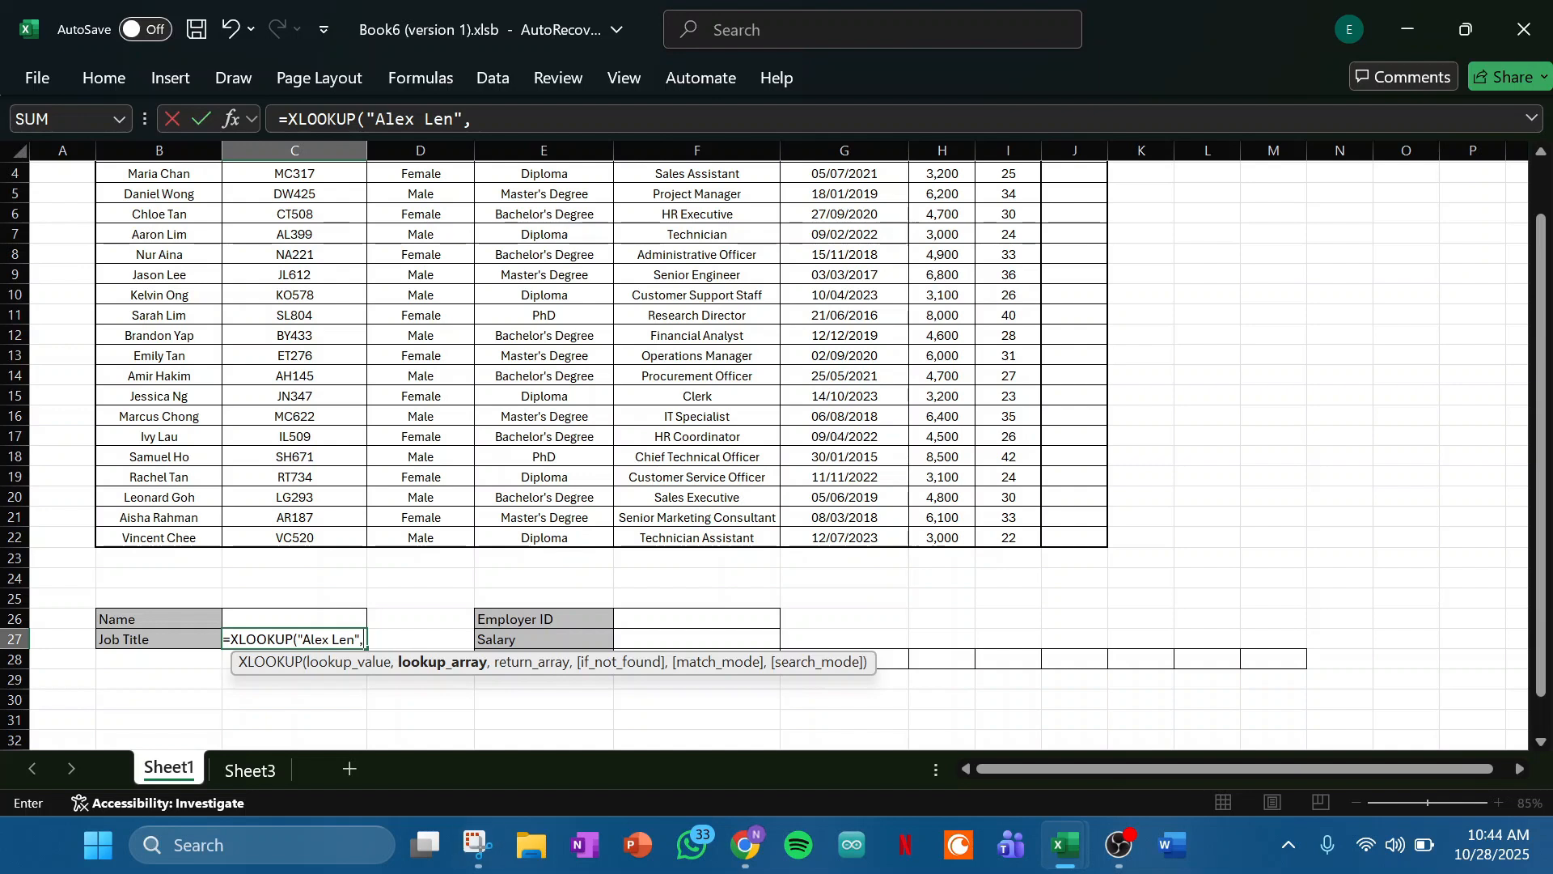
- Set the formula's lookup array to the employee names in B3:B22
scroll(598, 364, up, 1)
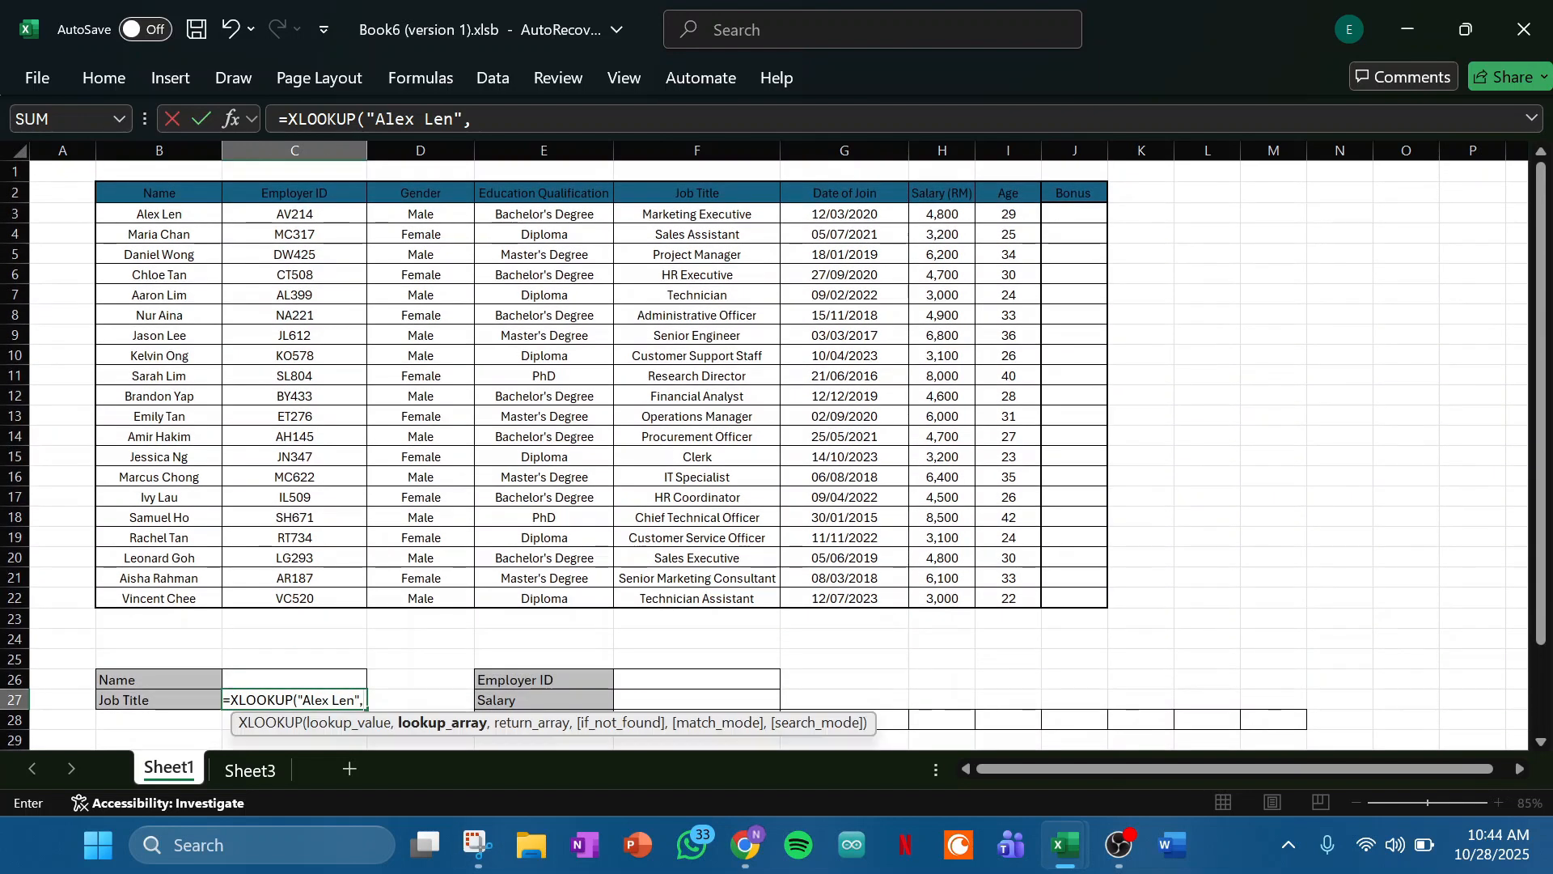
click(159, 214)
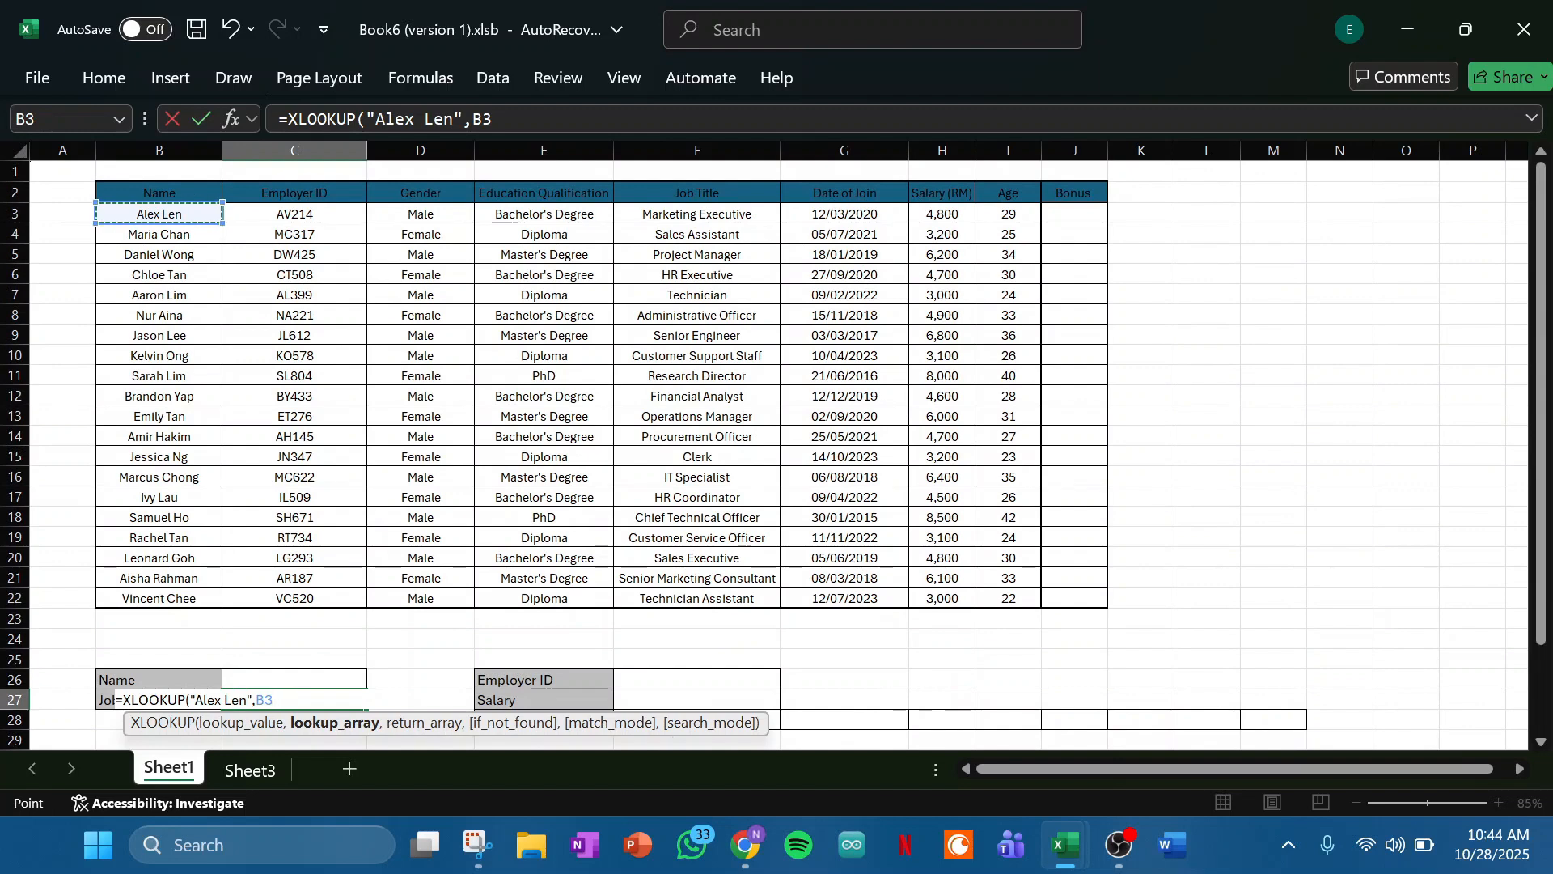
drag(223, 224, 223, 598)
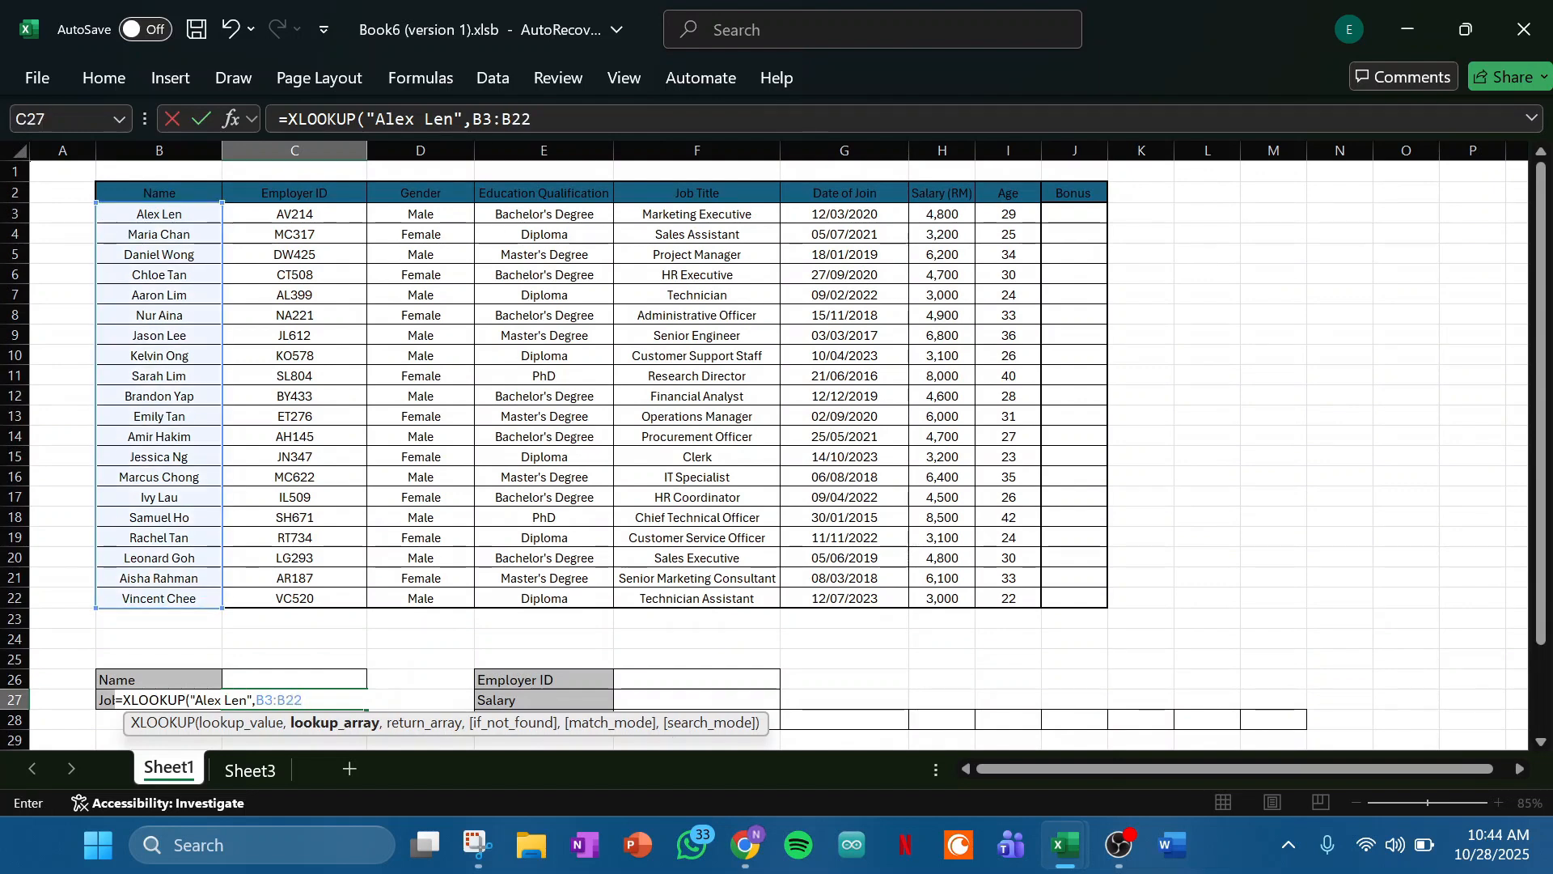
scroll(223, 598, down, 2)
text(,)
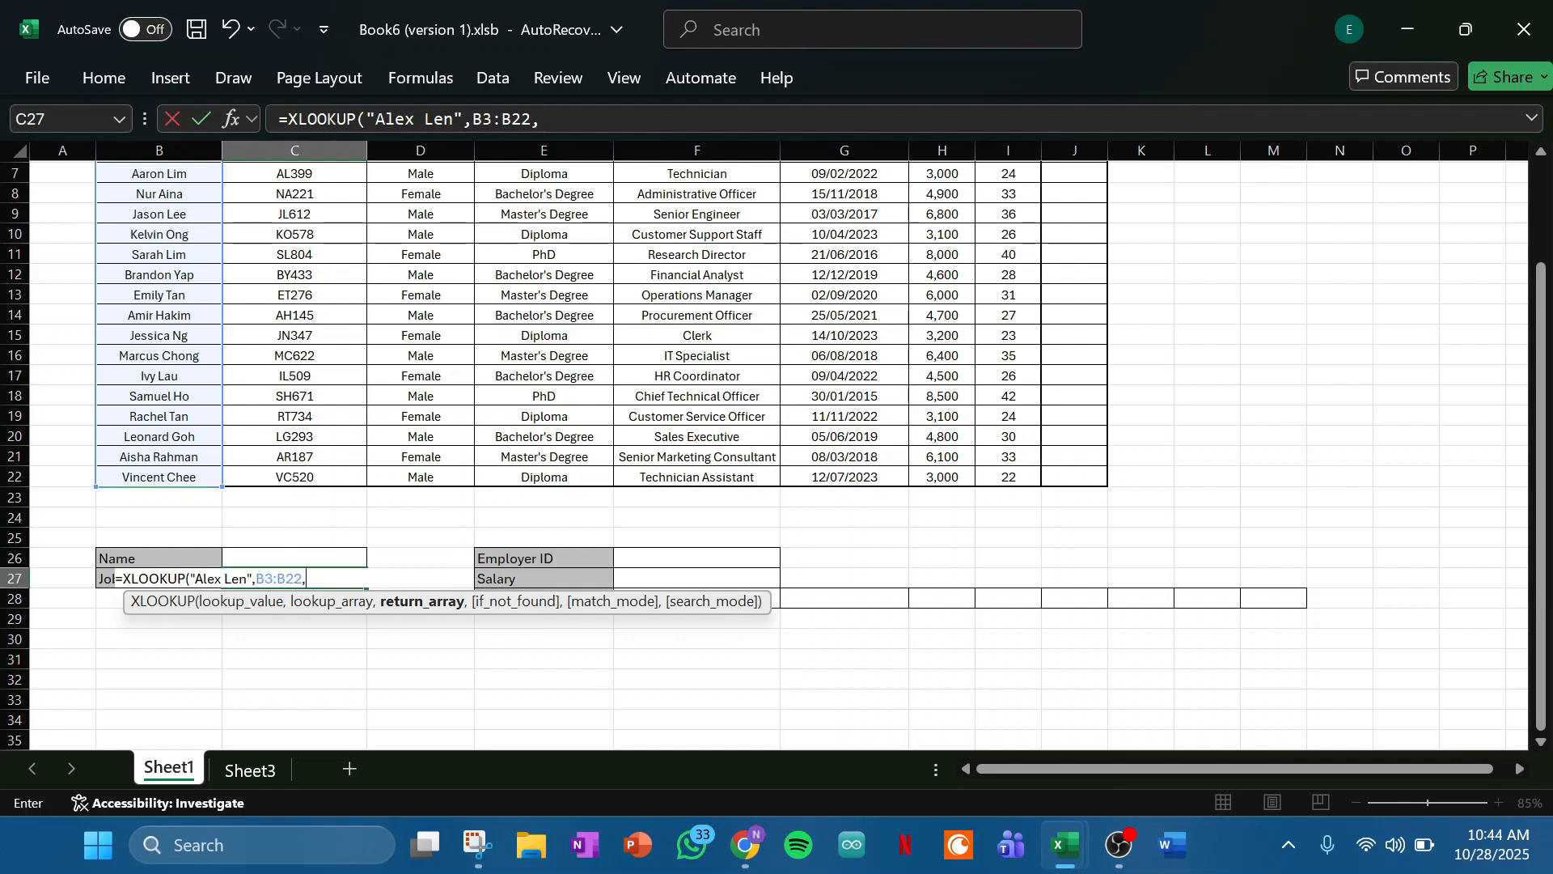
- Set the return array to the job titles in F3:F22 and complete the XLOOKUP formula in C27
scroll(776, 453, up, 2)
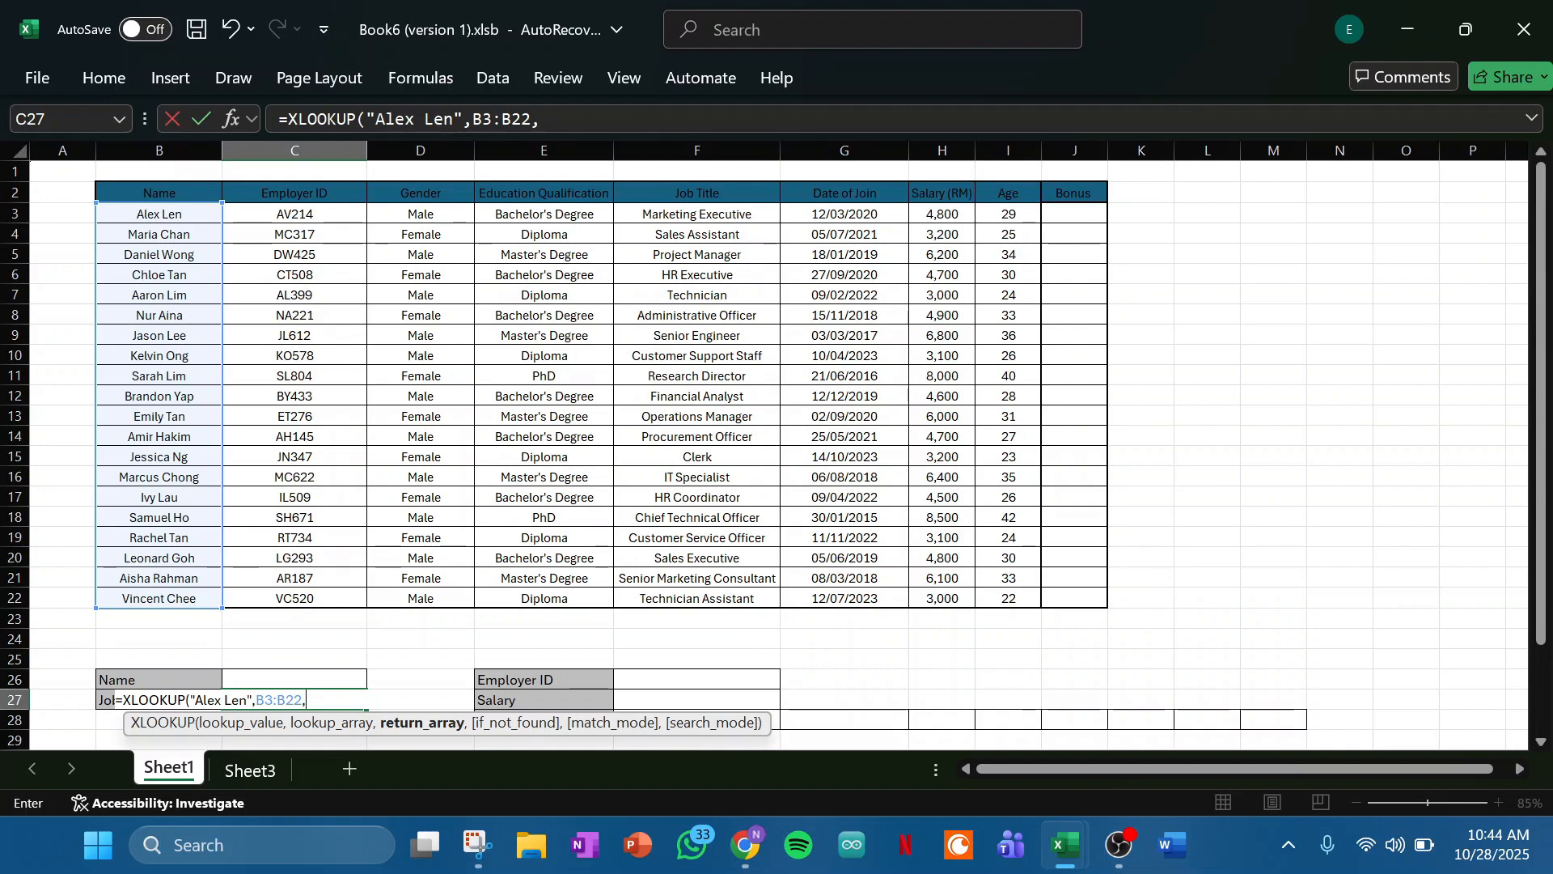
click(697, 214)
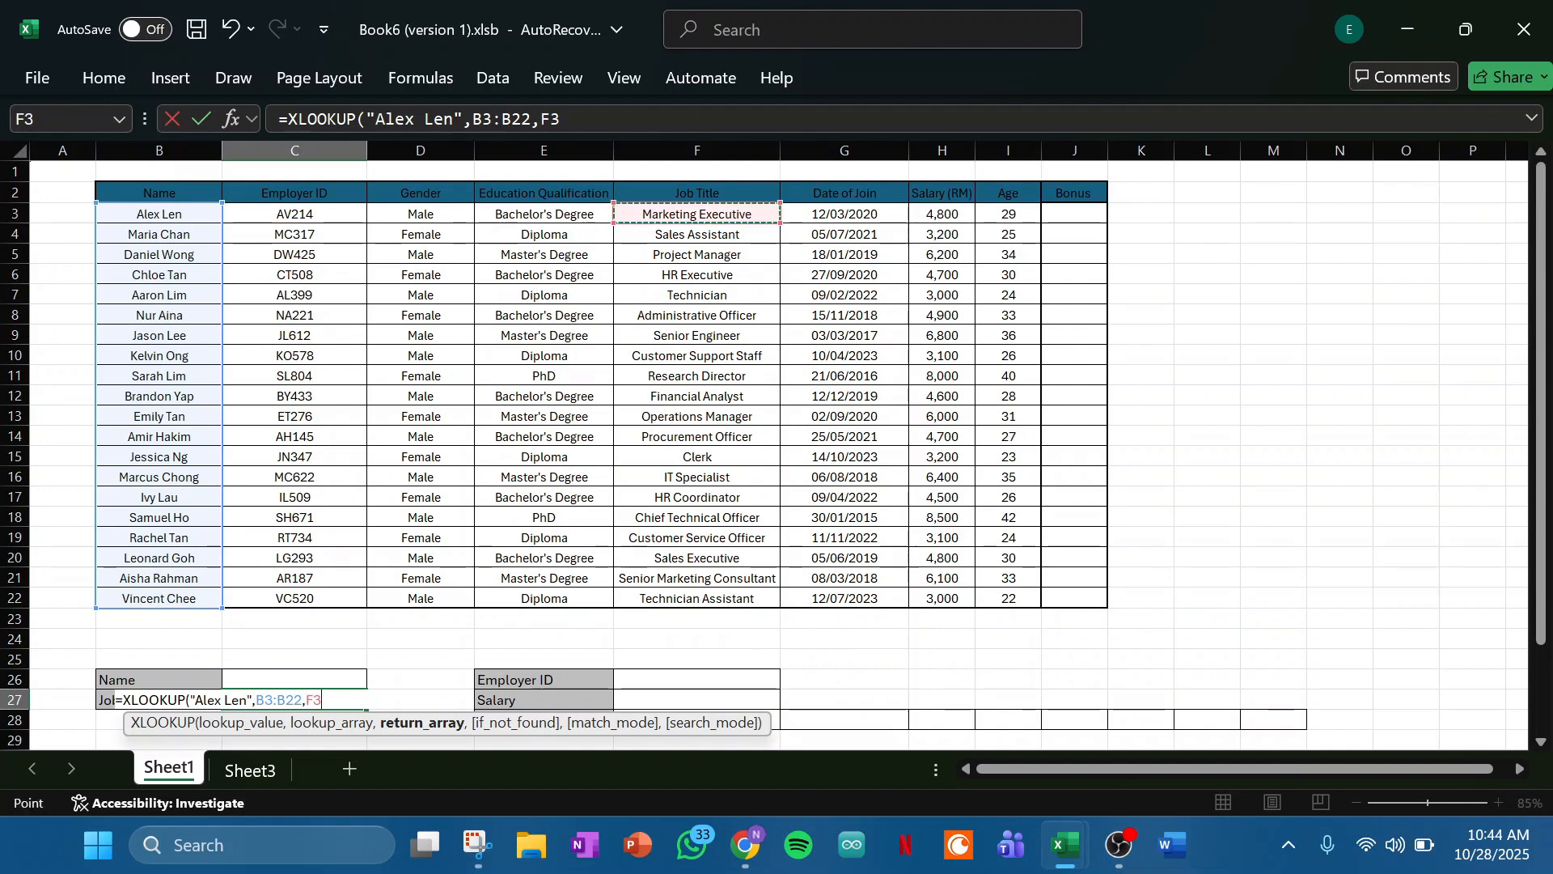
drag(696, 215, 697, 599)
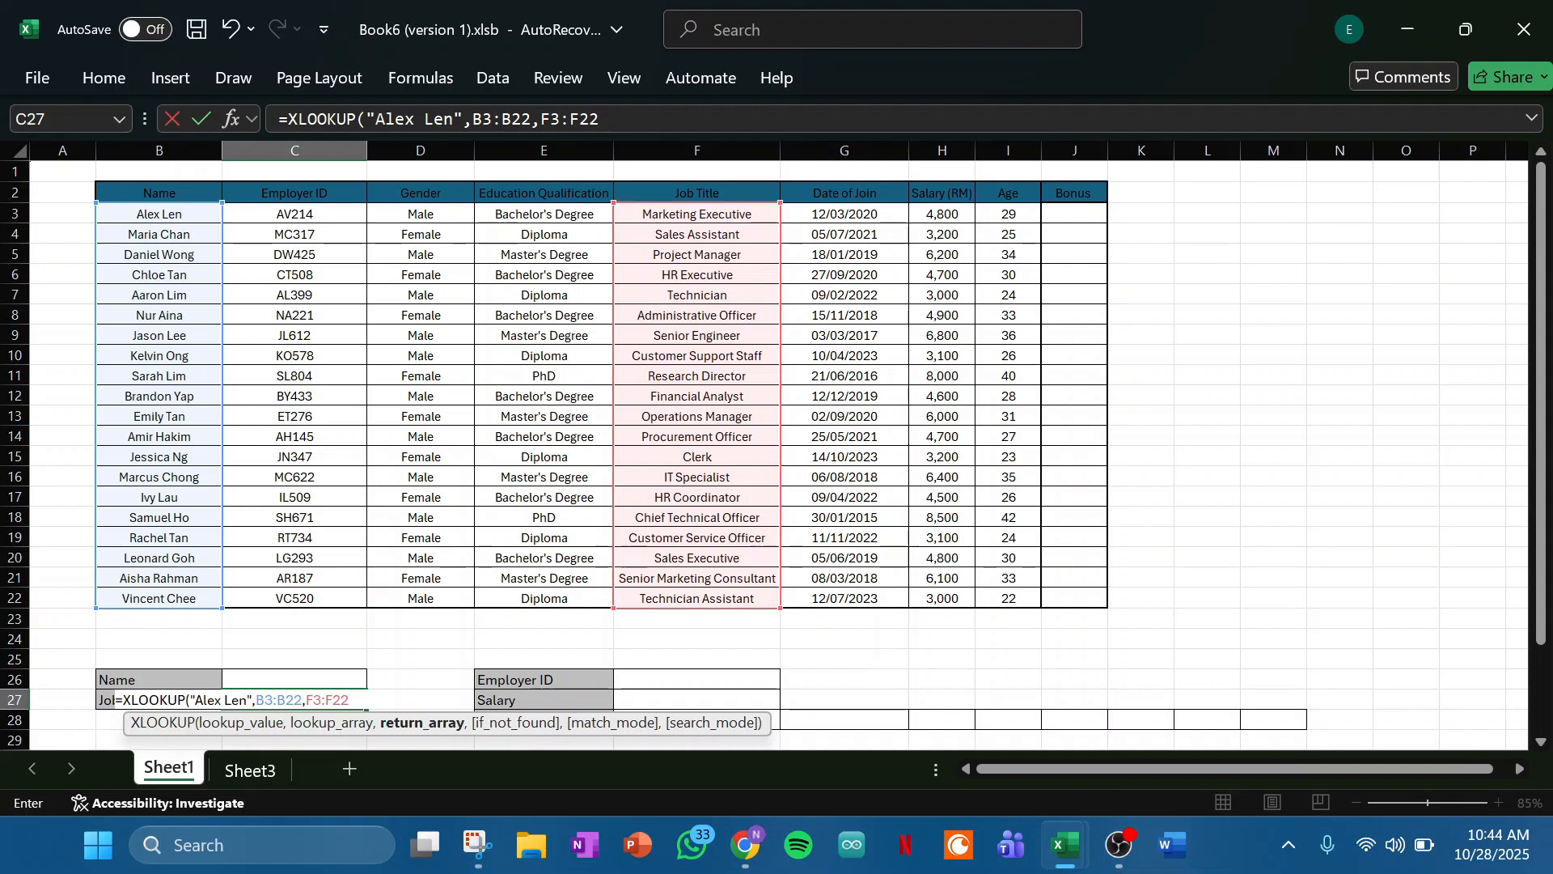
scroll(776, 445, down, 1)
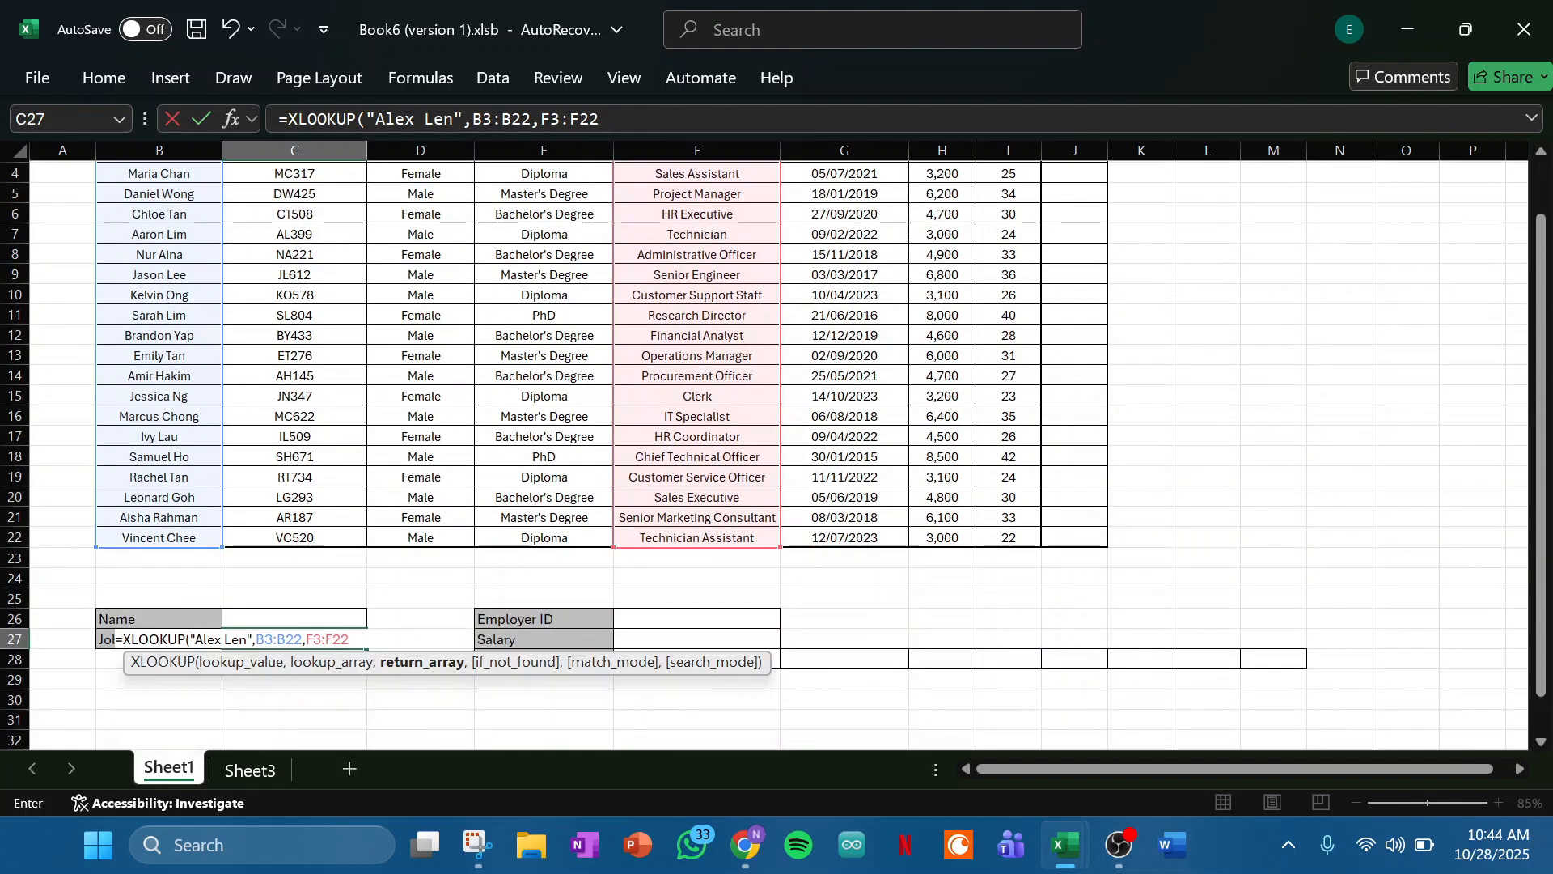
text())
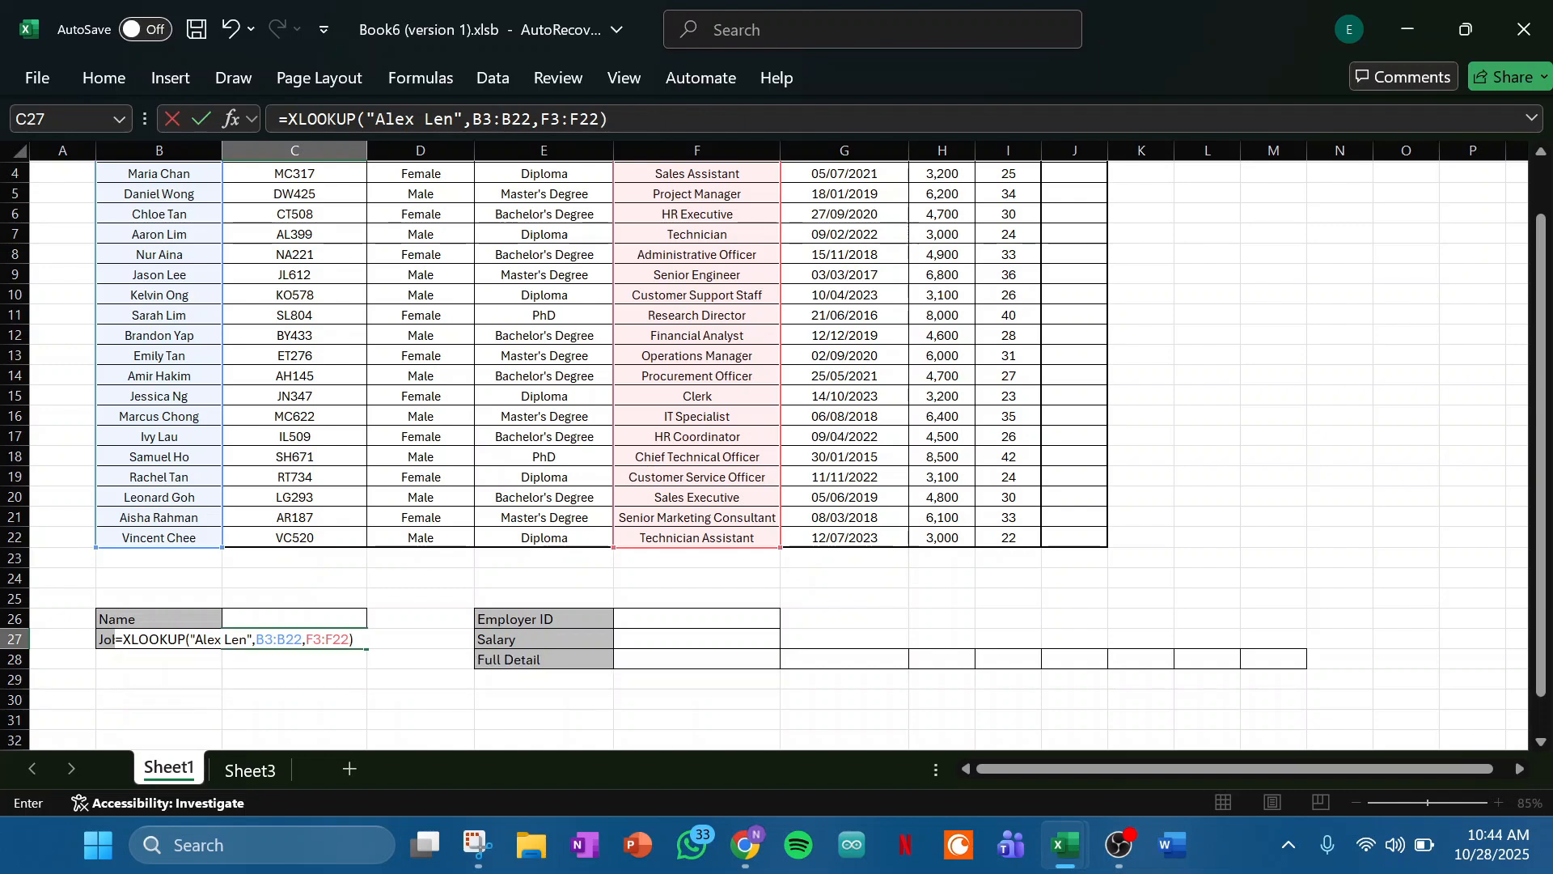
key(Return)
- Check the Job Title result in C27 against the first employee's name and job title in the table
scroll(566, 364, up, 1)
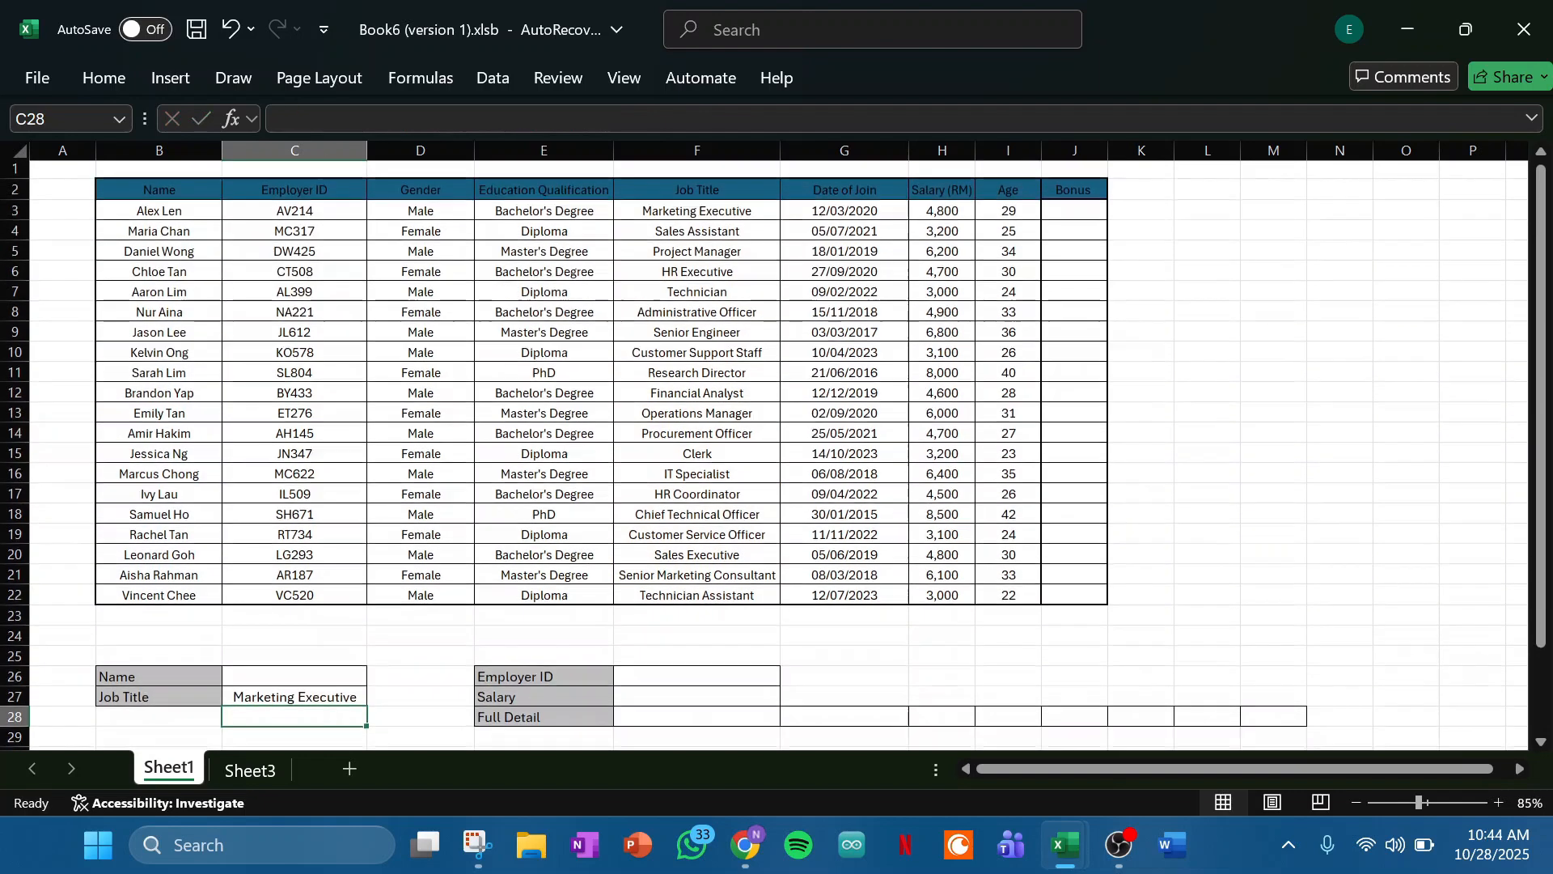
scroll(567, 364, down, 1)
click(295, 640)
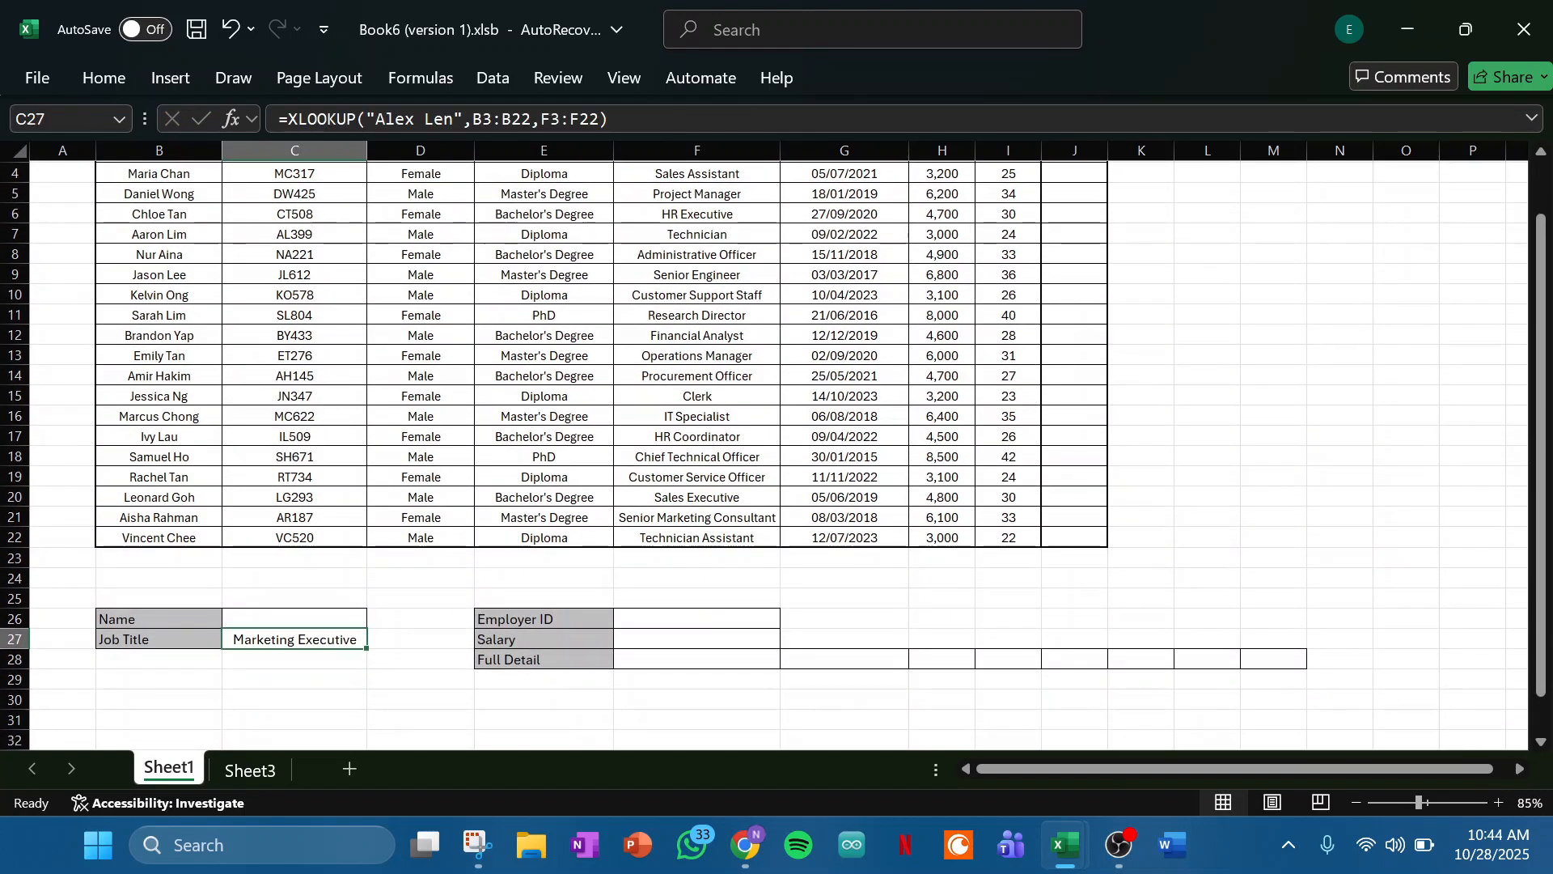
scroll(567, 364, up, 1)
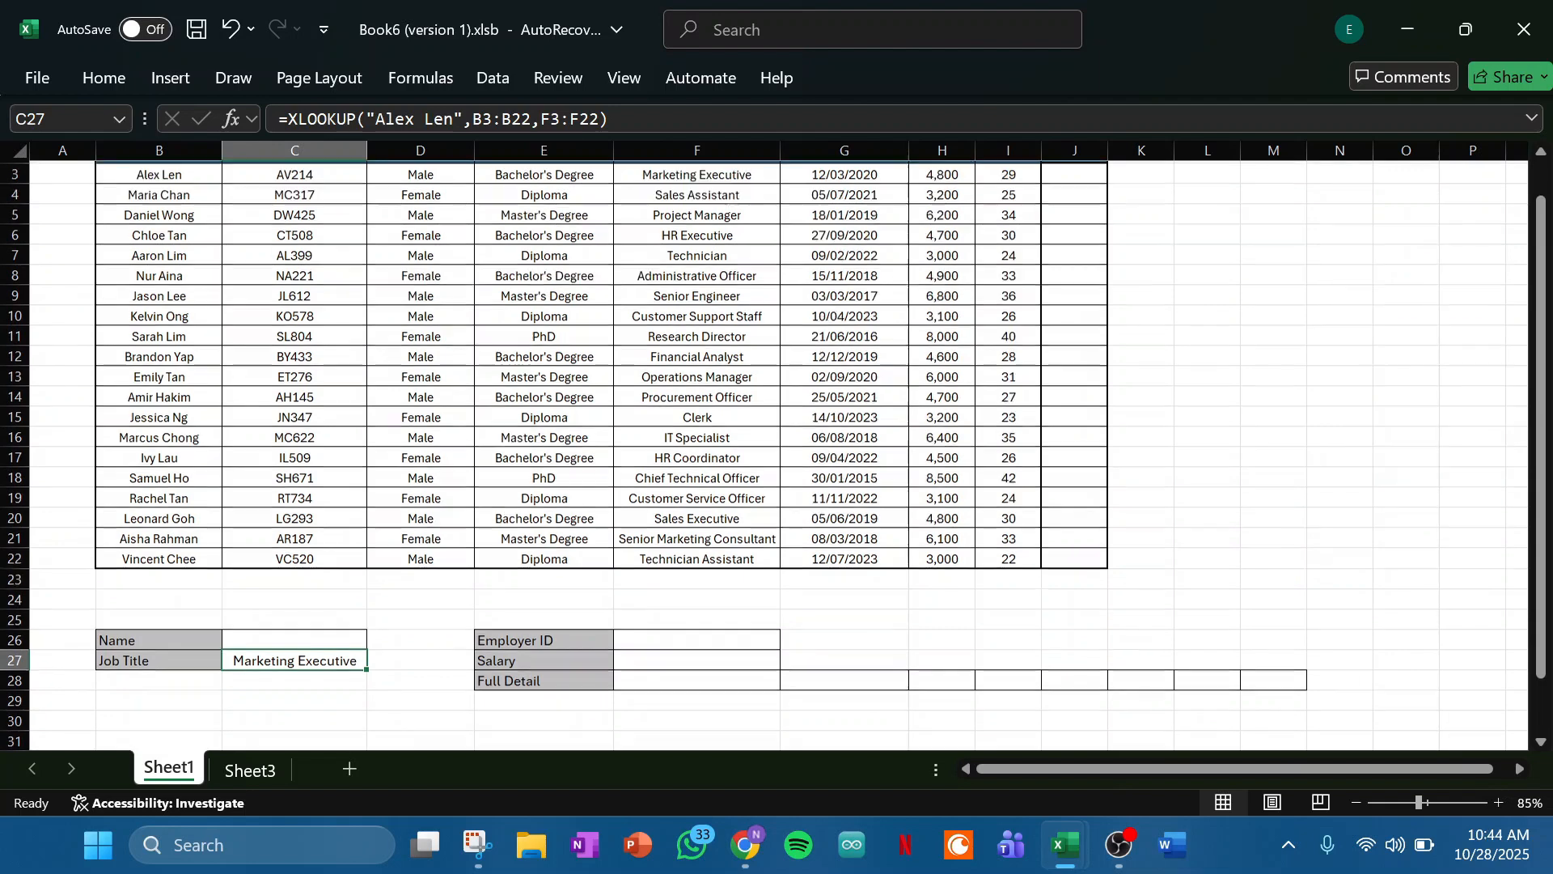
click(159, 215)
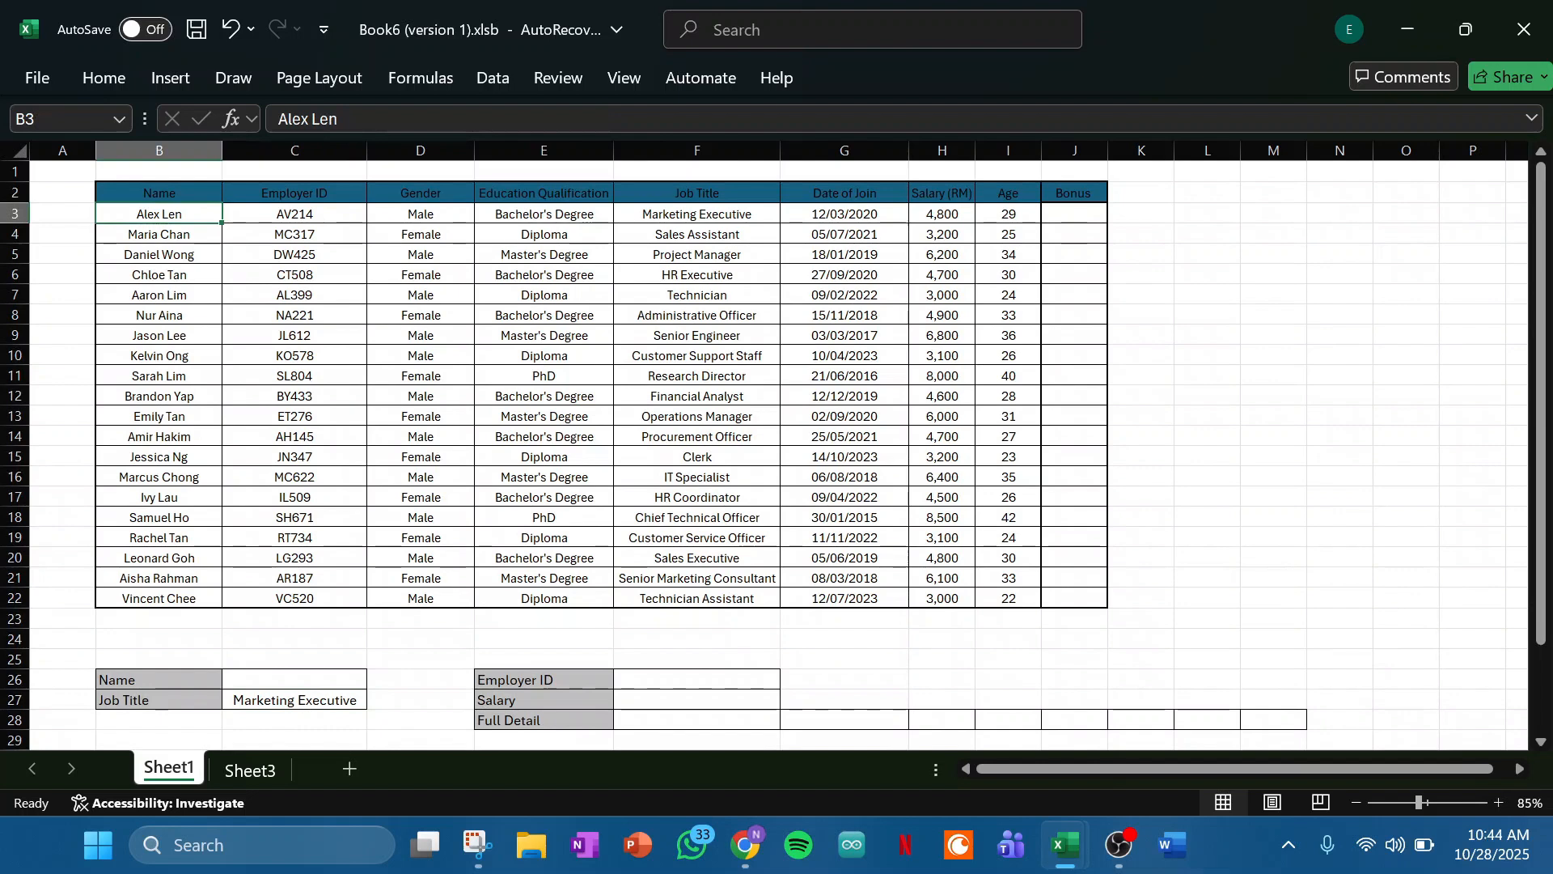
click(697, 214)
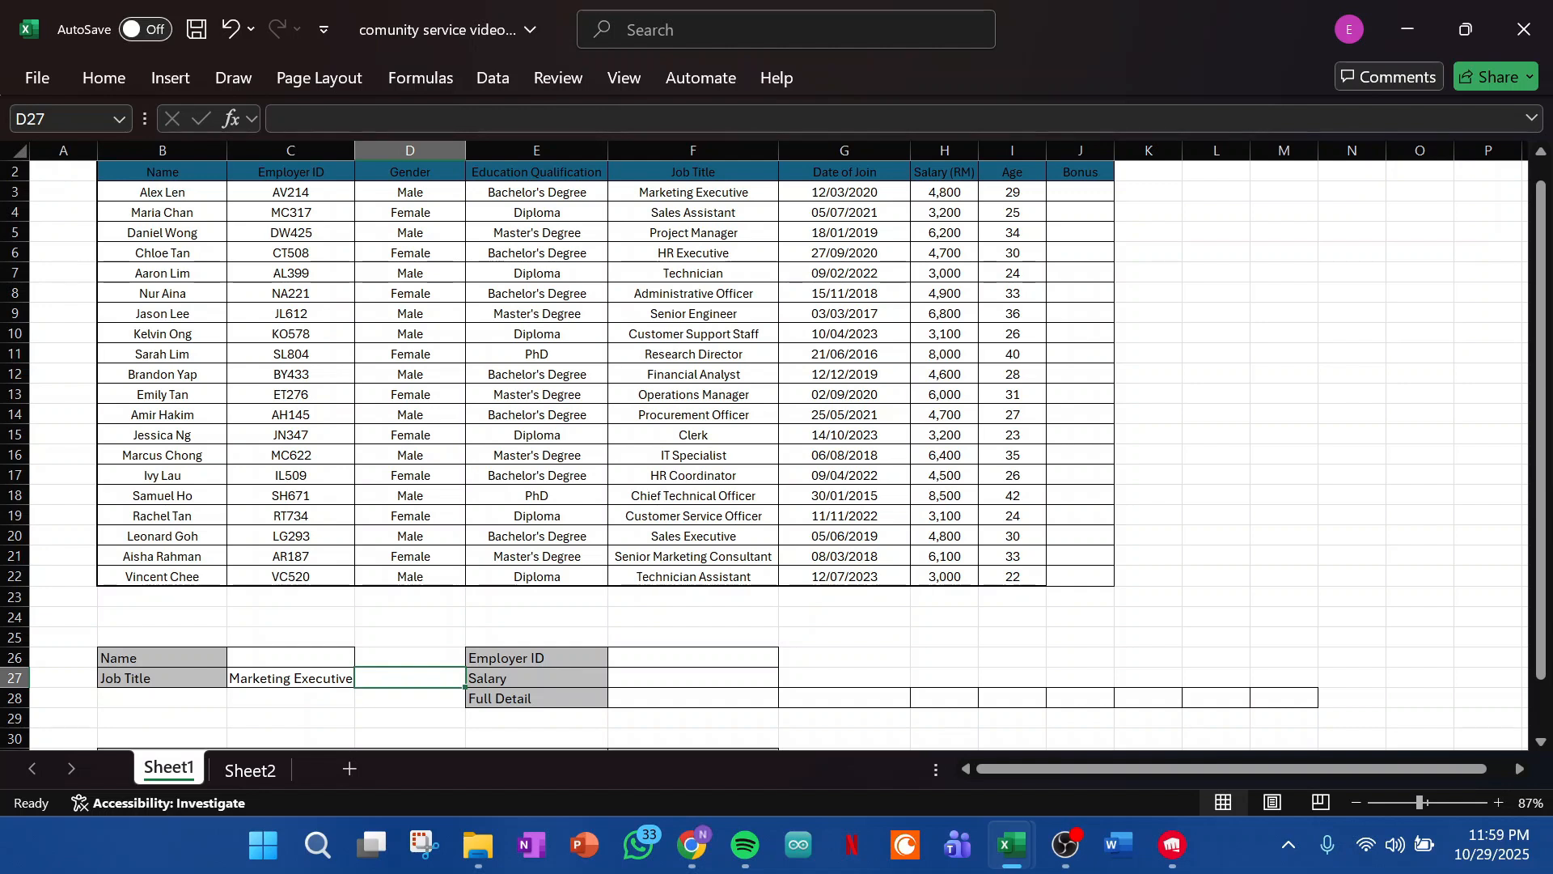
- Replace the quoted name in C27's XLOOKUP formula with a reference to the Name cell C26 as the lookup value
click(290, 678)
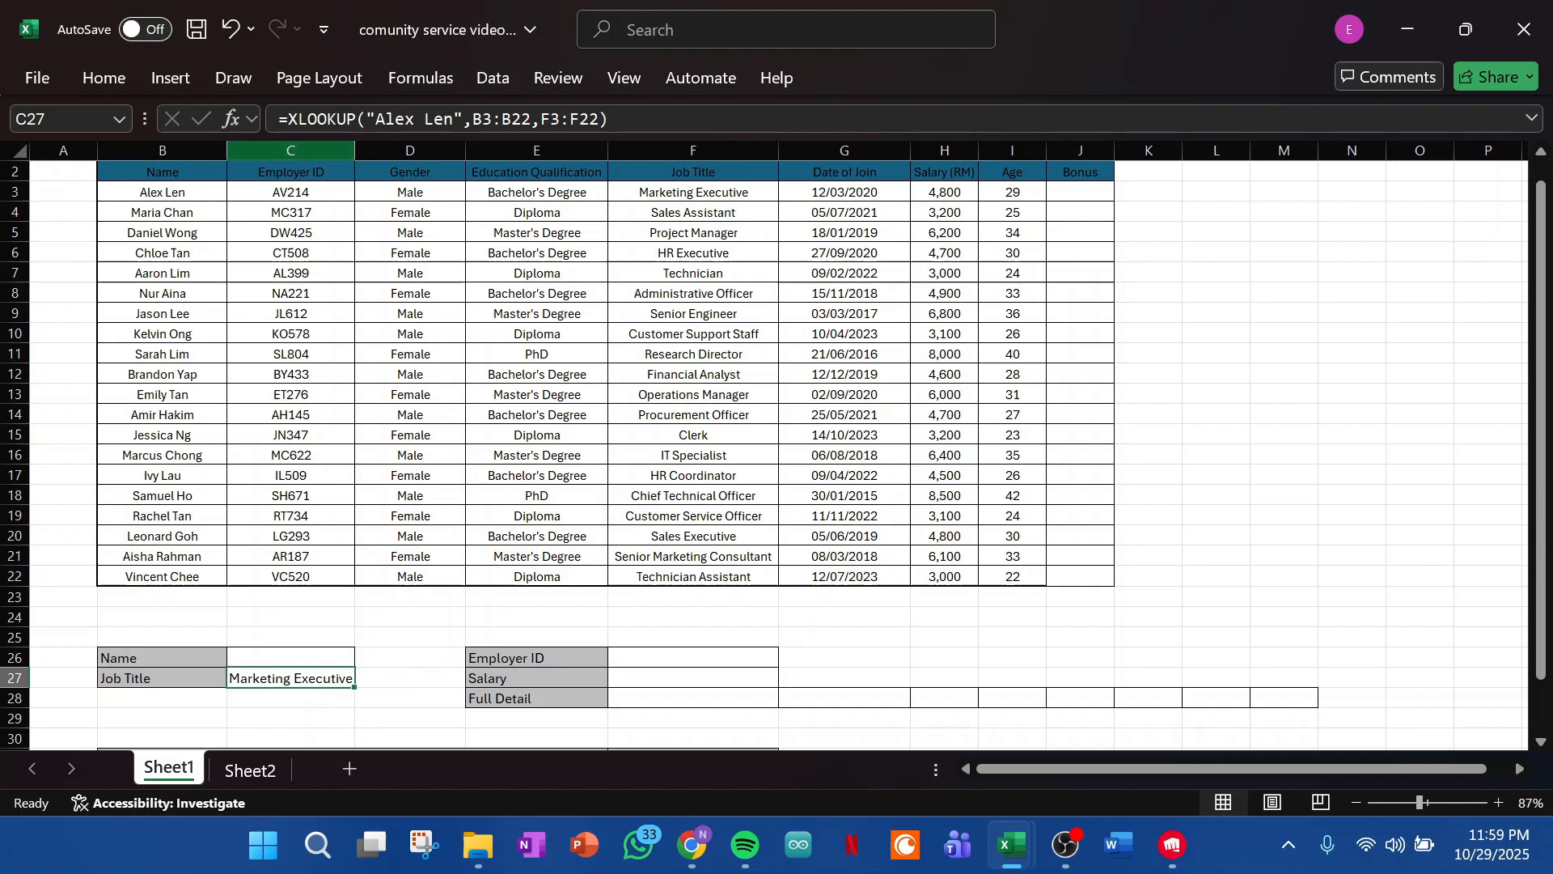
click(396, 119)
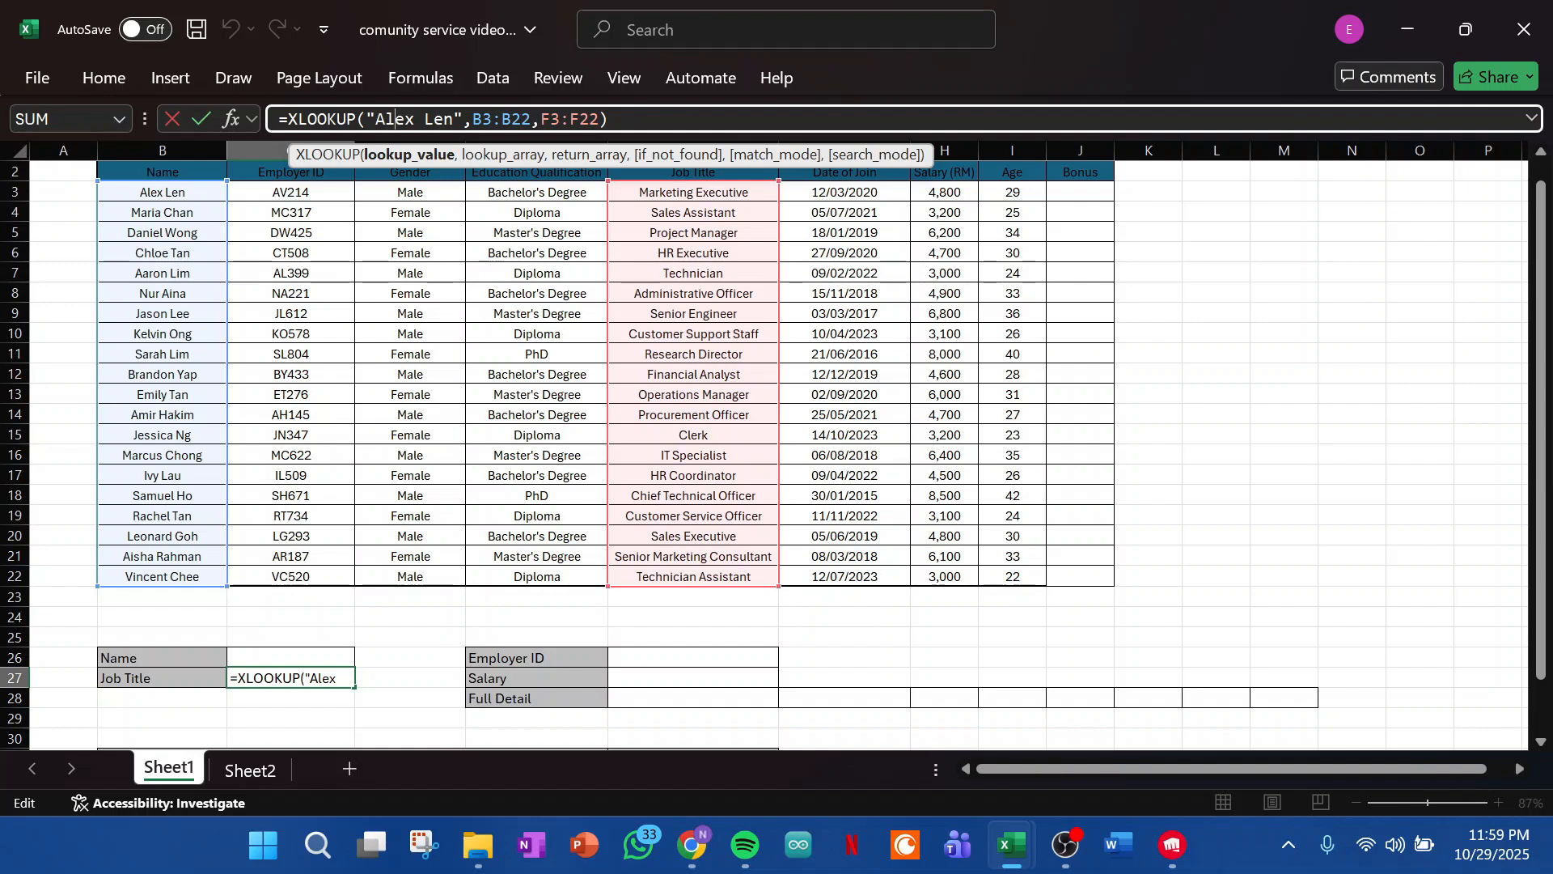
drag(463, 119, 366, 119)
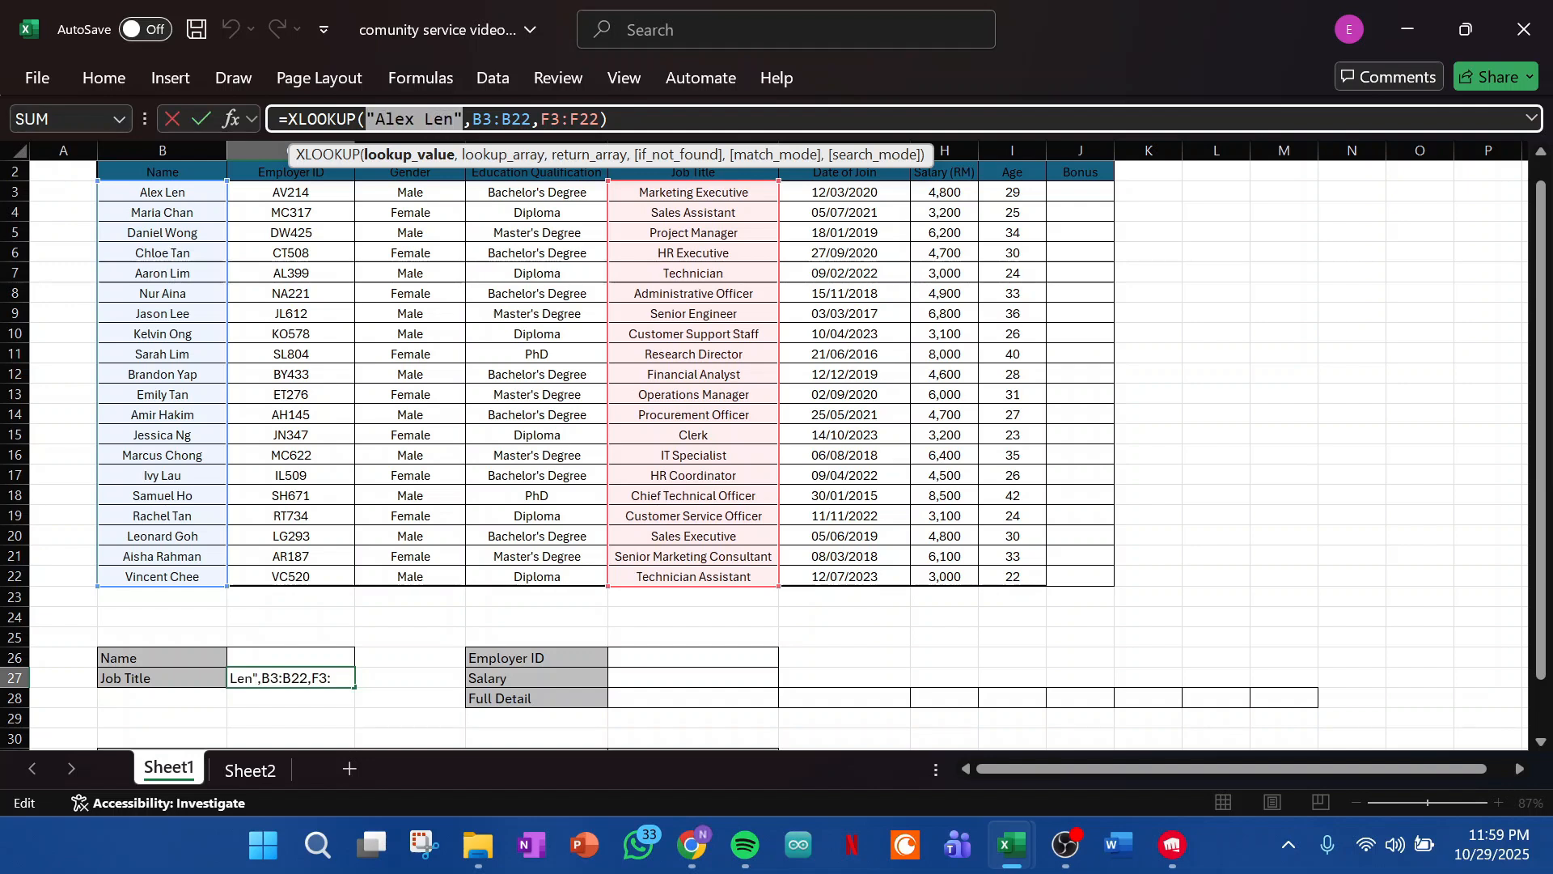
key(BackSpace)
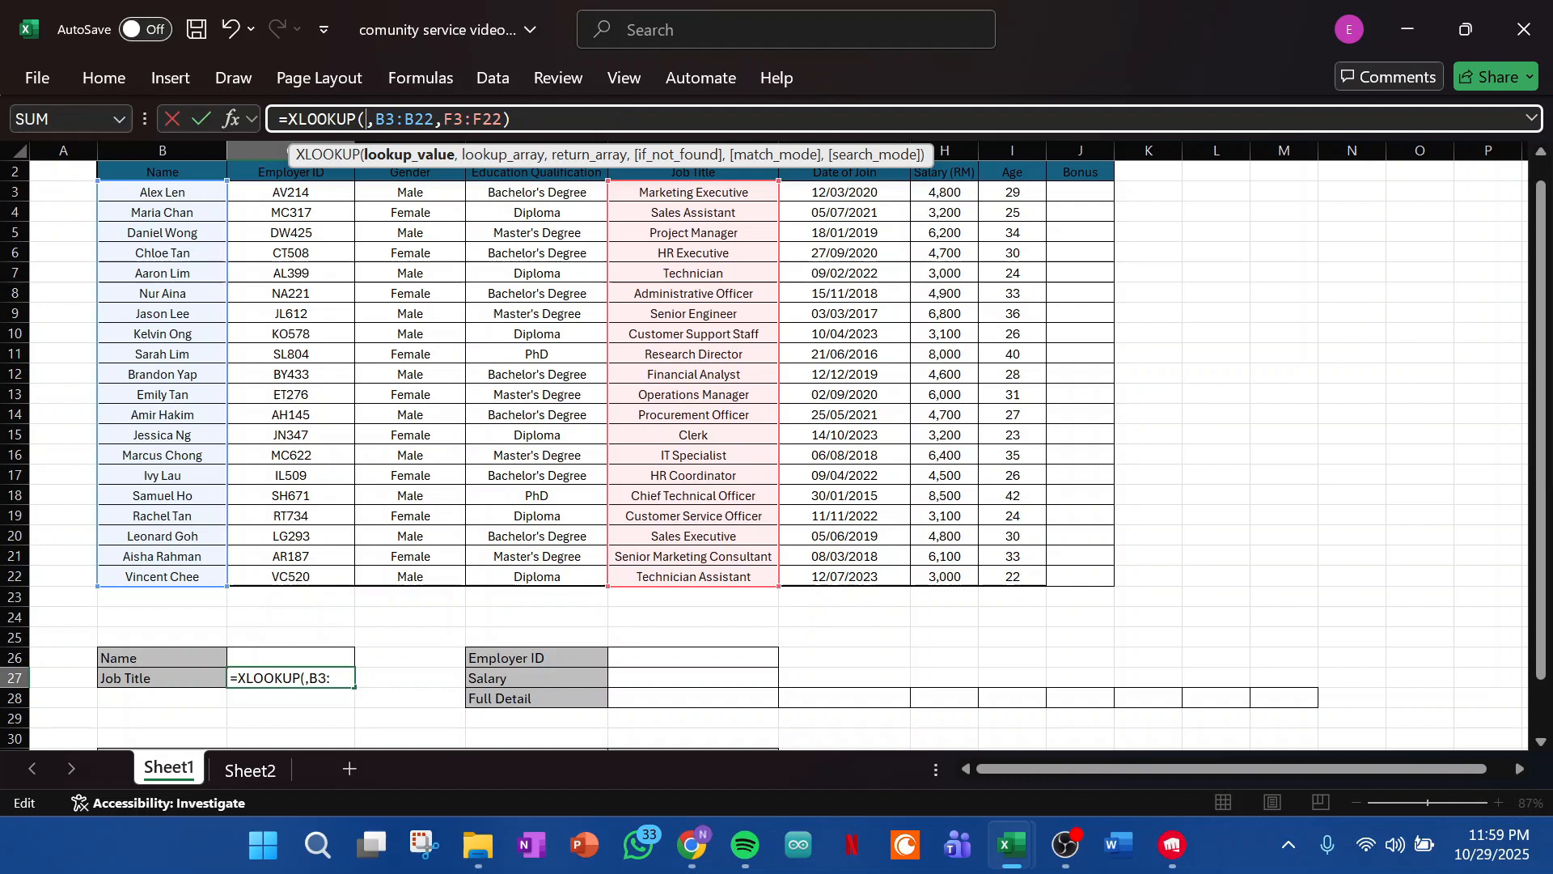
click(290, 657)
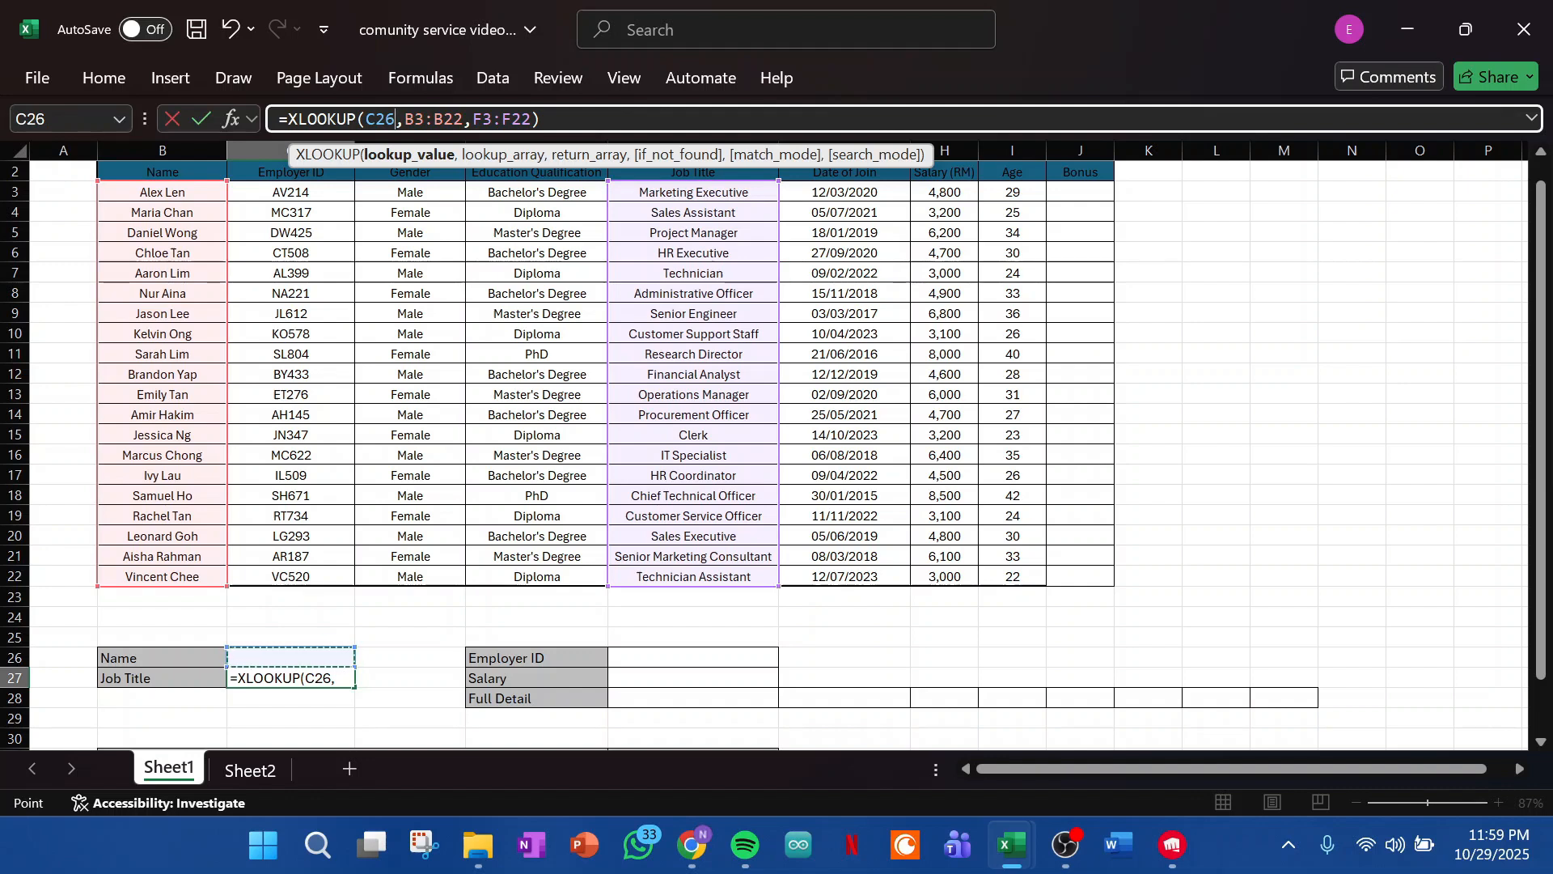
text(,)
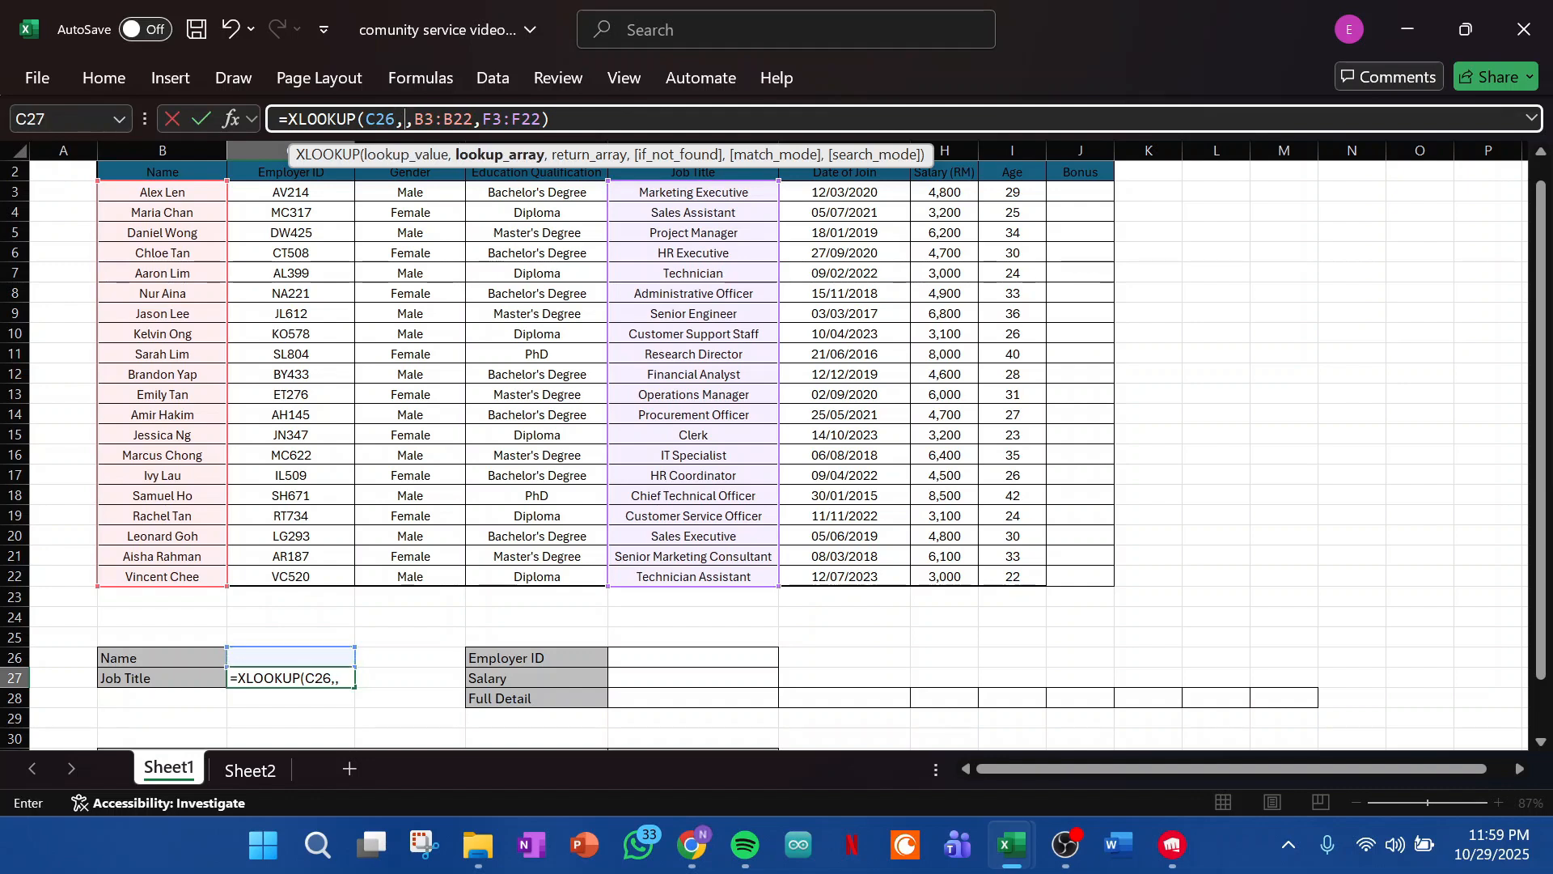
key(BackSpace)
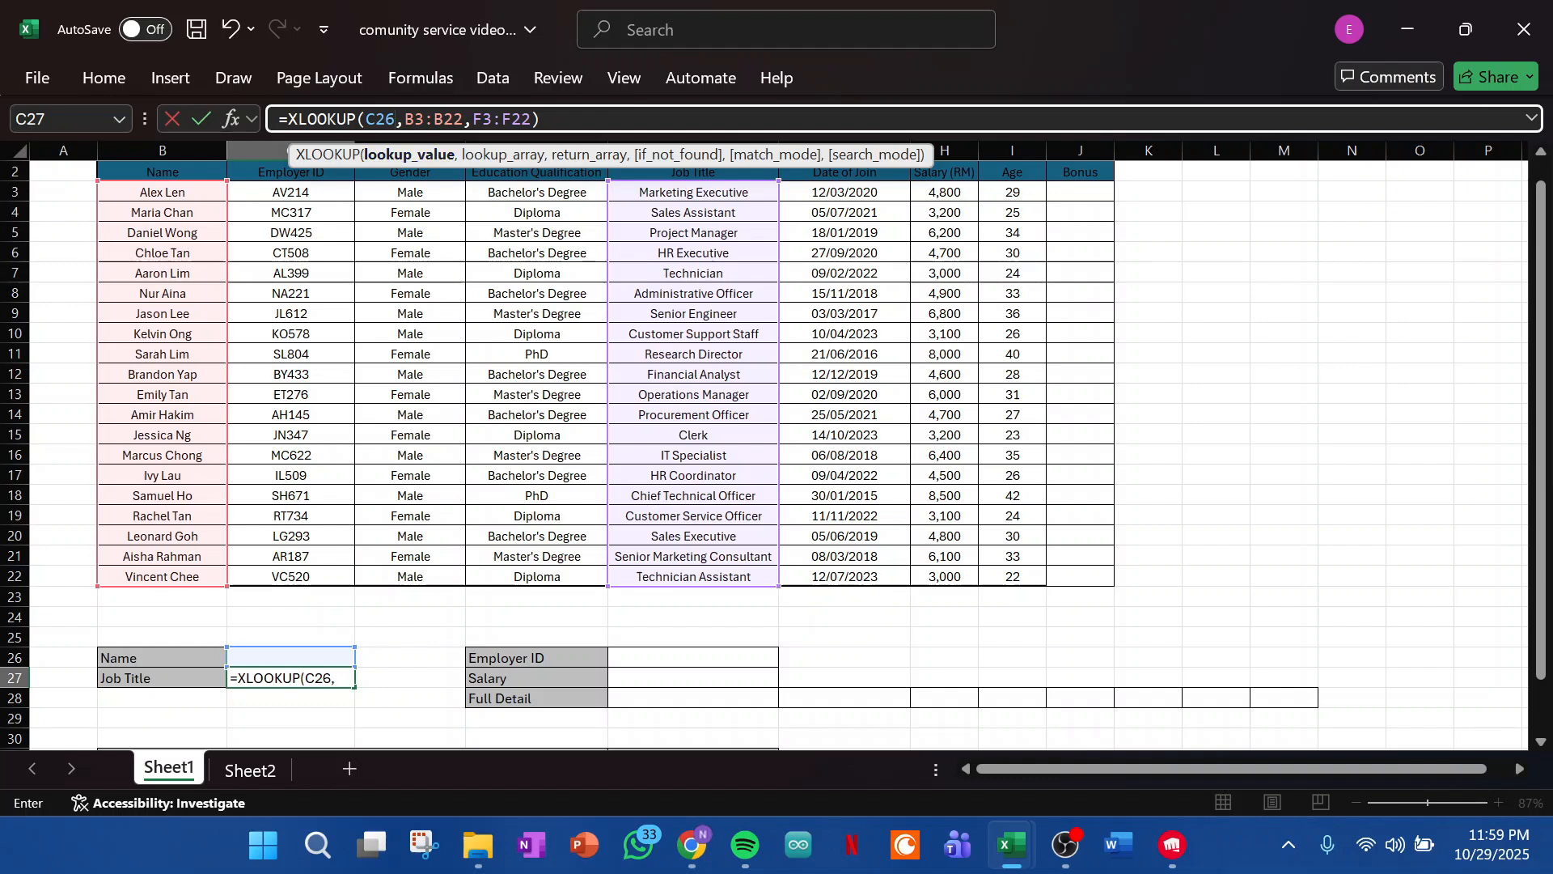
key(Return)
- Enter the full name of the employee listed in B6 into the Name cell C26
click(291, 657)
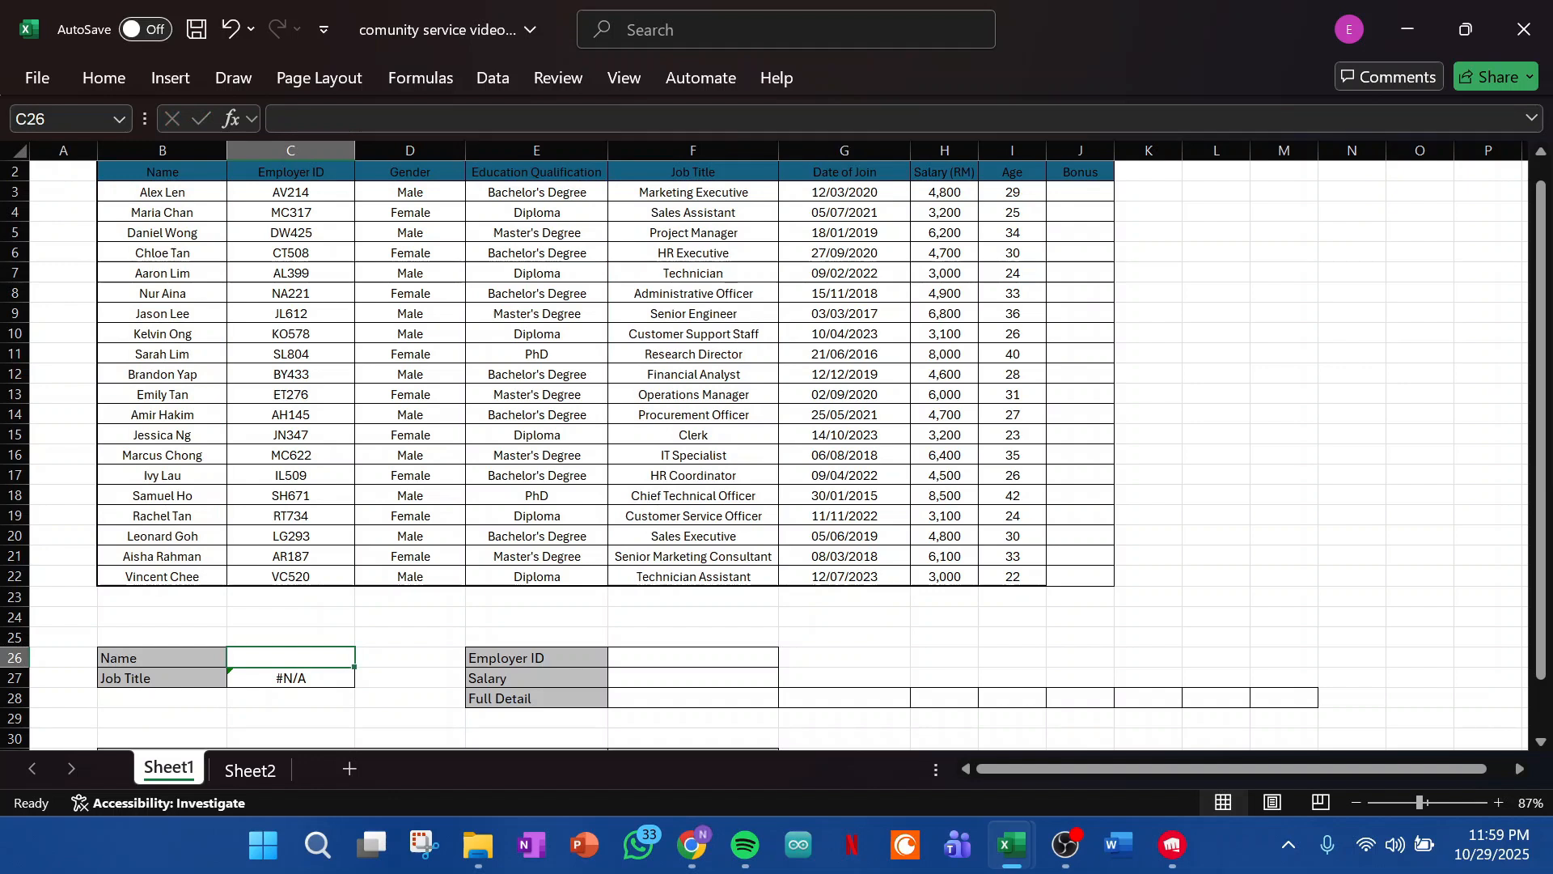
text(Chloe Tan)
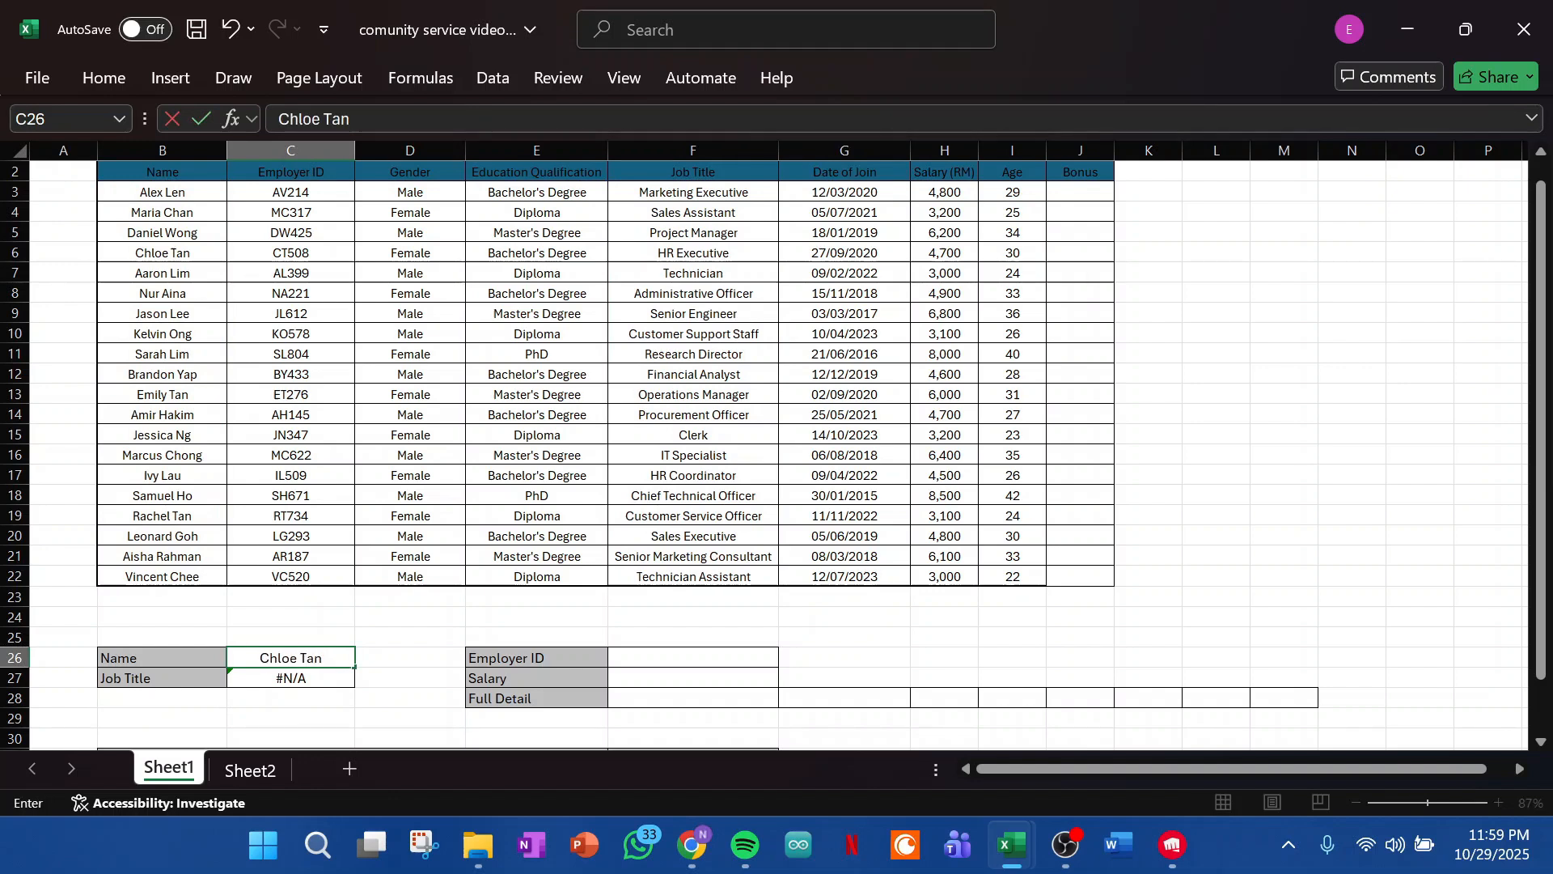
key(Return)
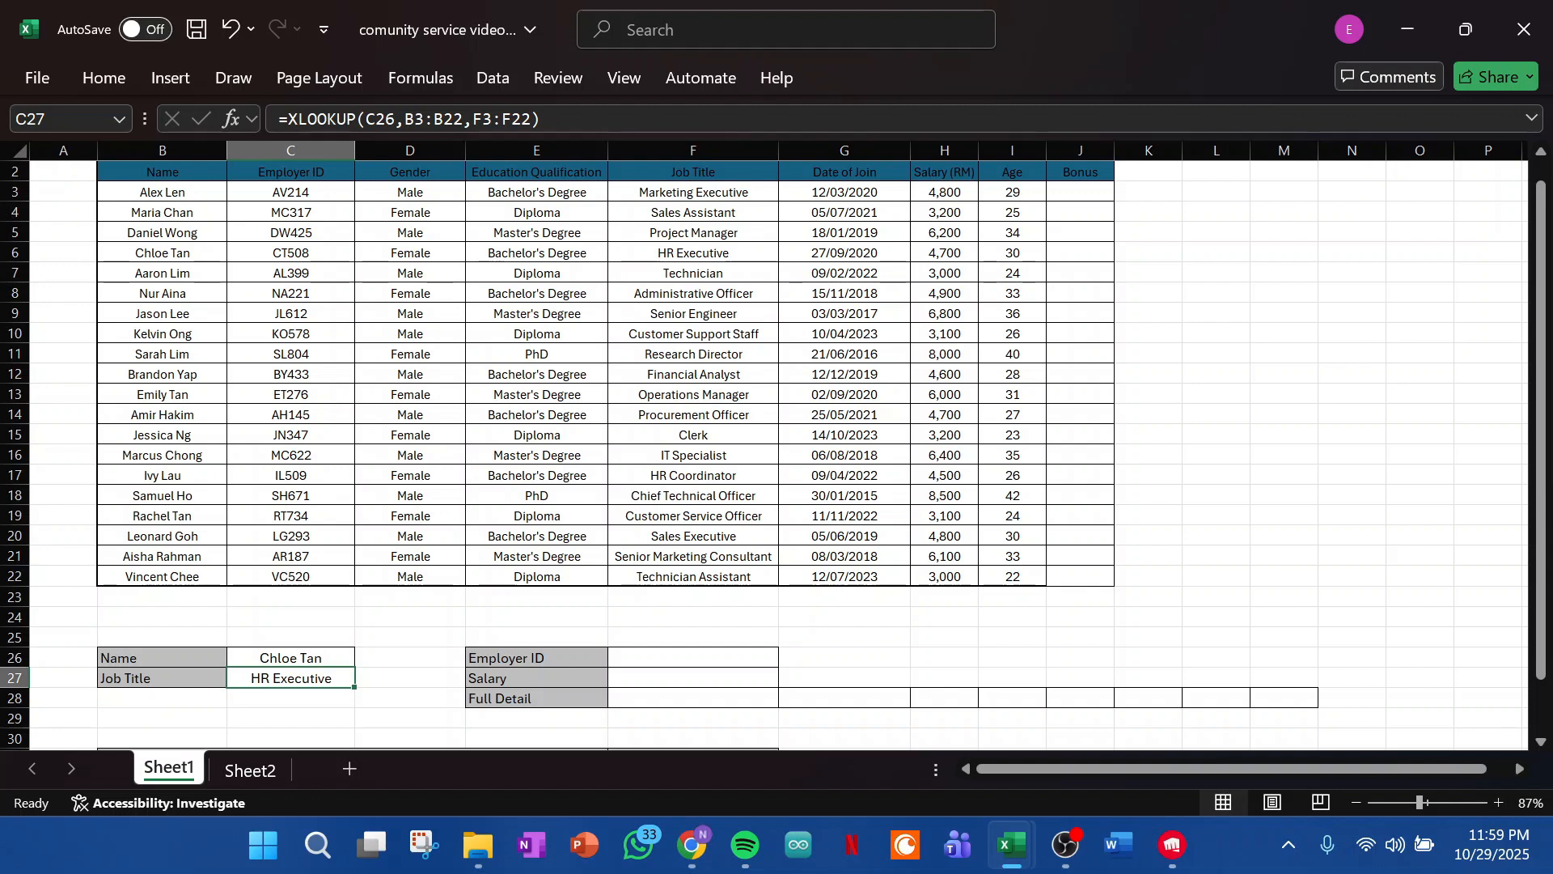
- Replace the name in C26 with that of the employee in B9 and compare the result with the job title in F9
double_click(294, 659)
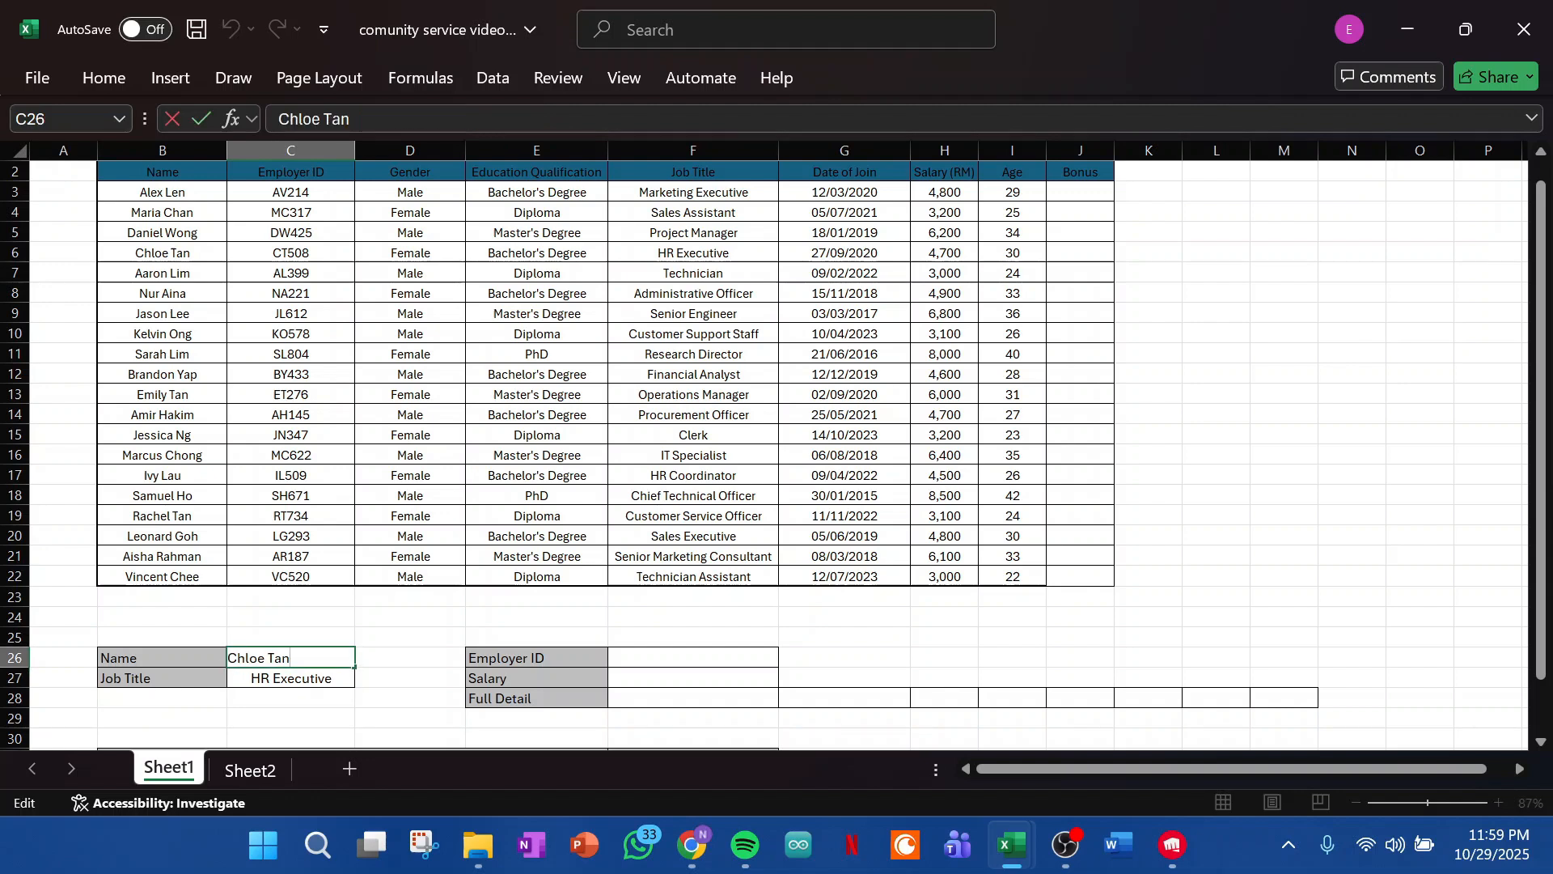
drag(291, 659, 224, 658)
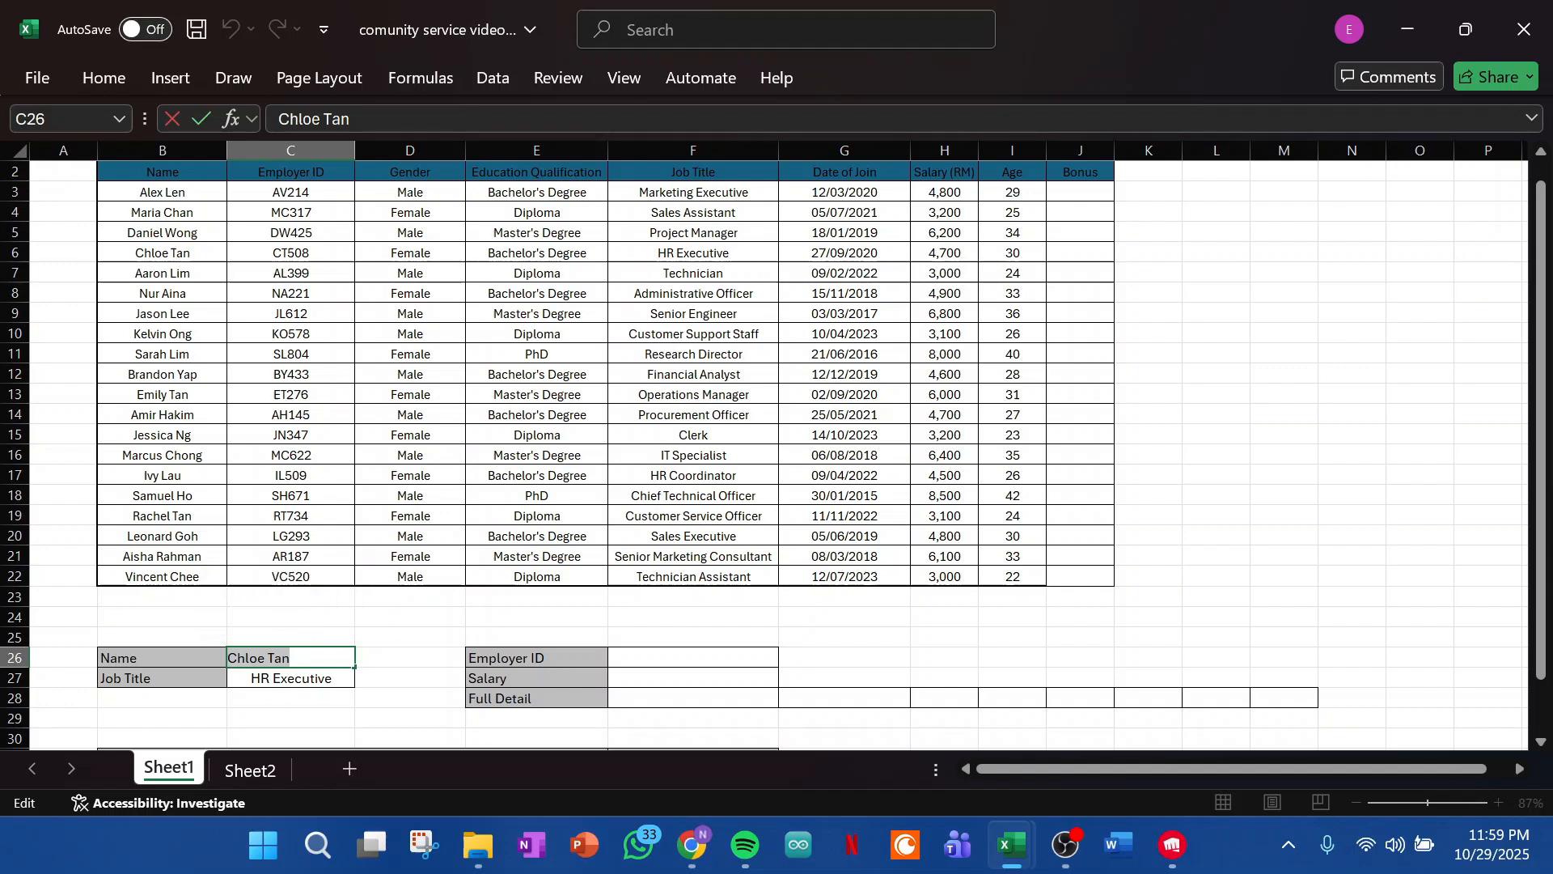
text(Jason Lee)
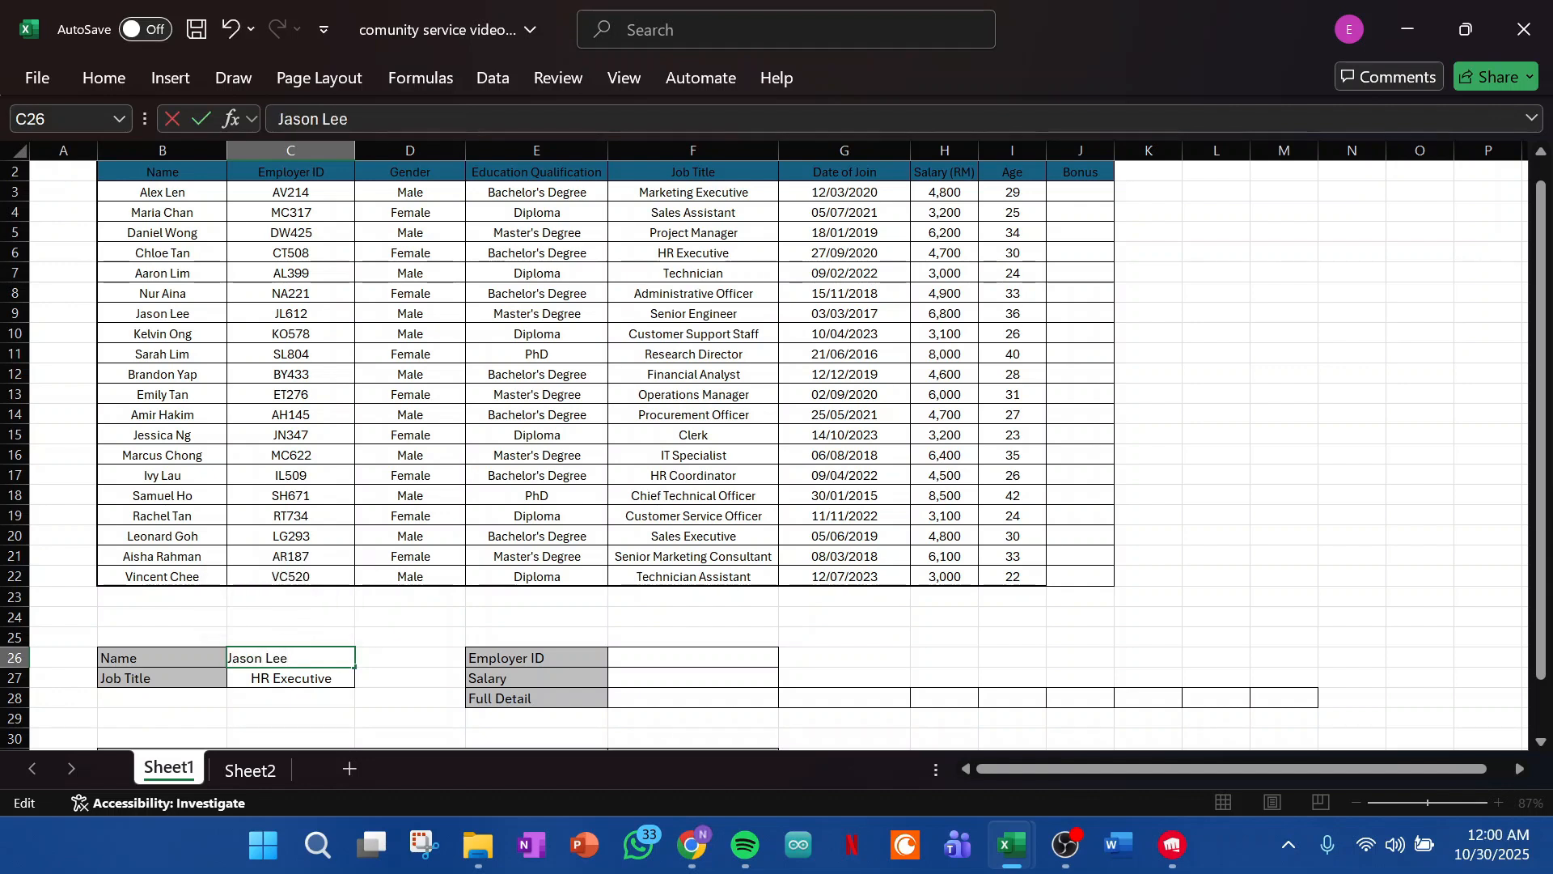
key(Return)
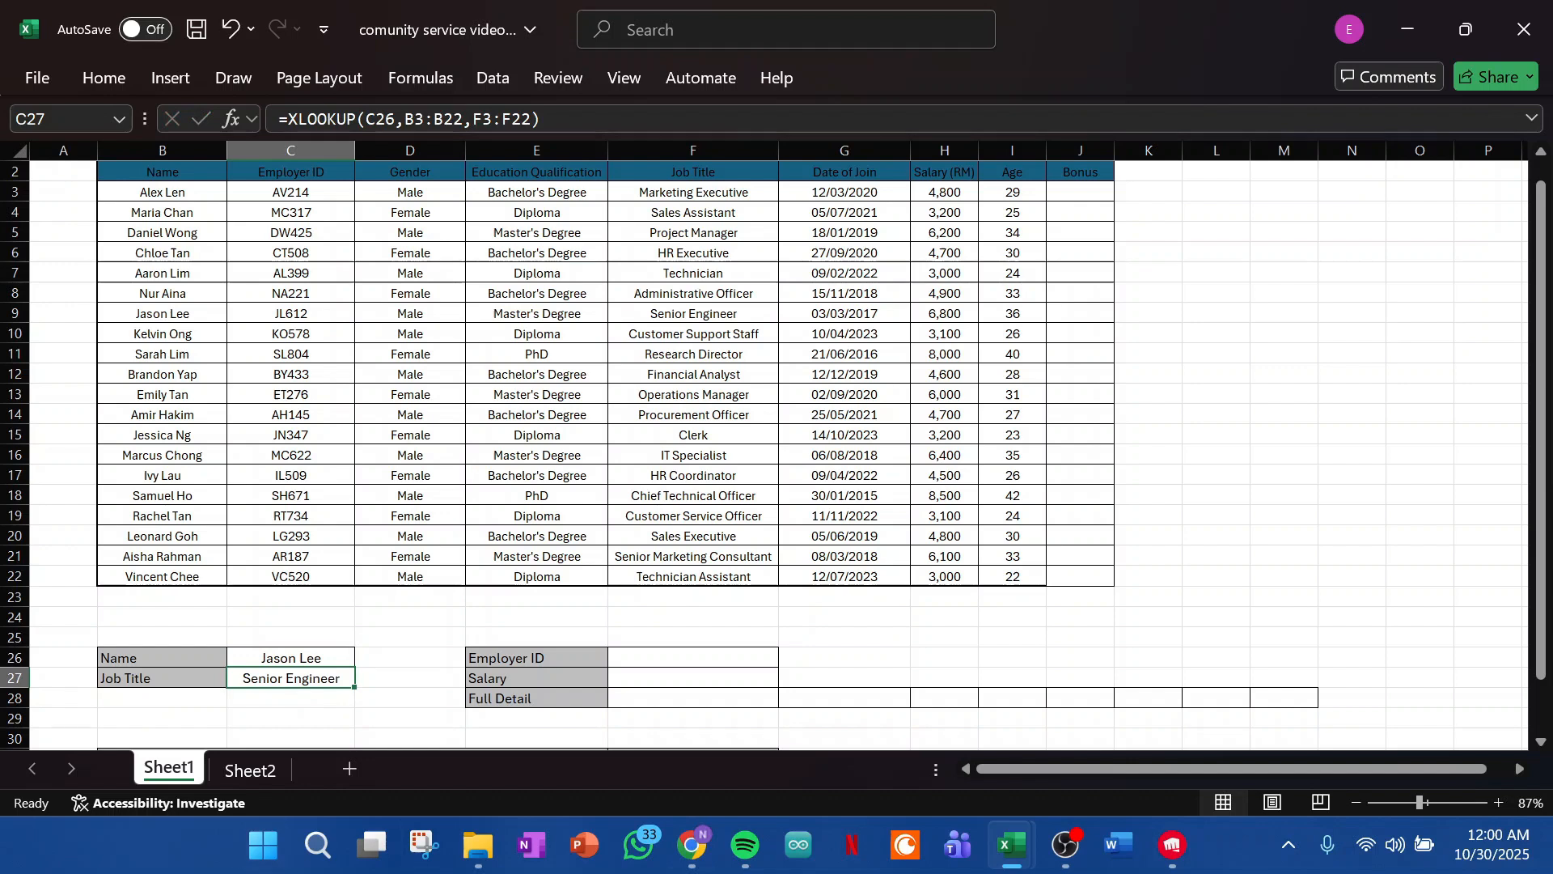
click(162, 314)
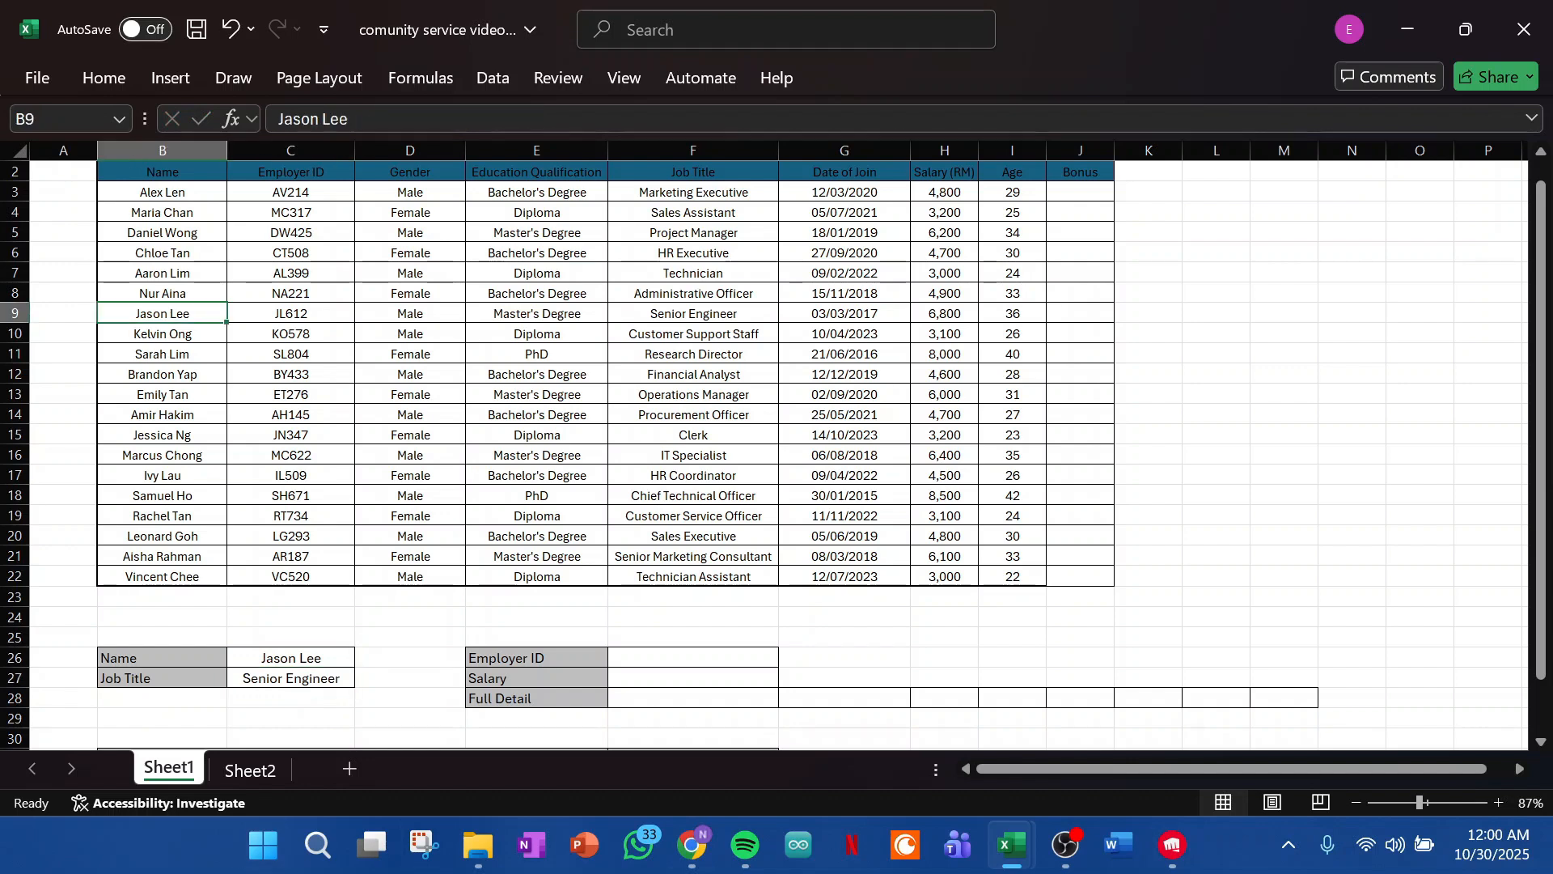
click(694, 313)
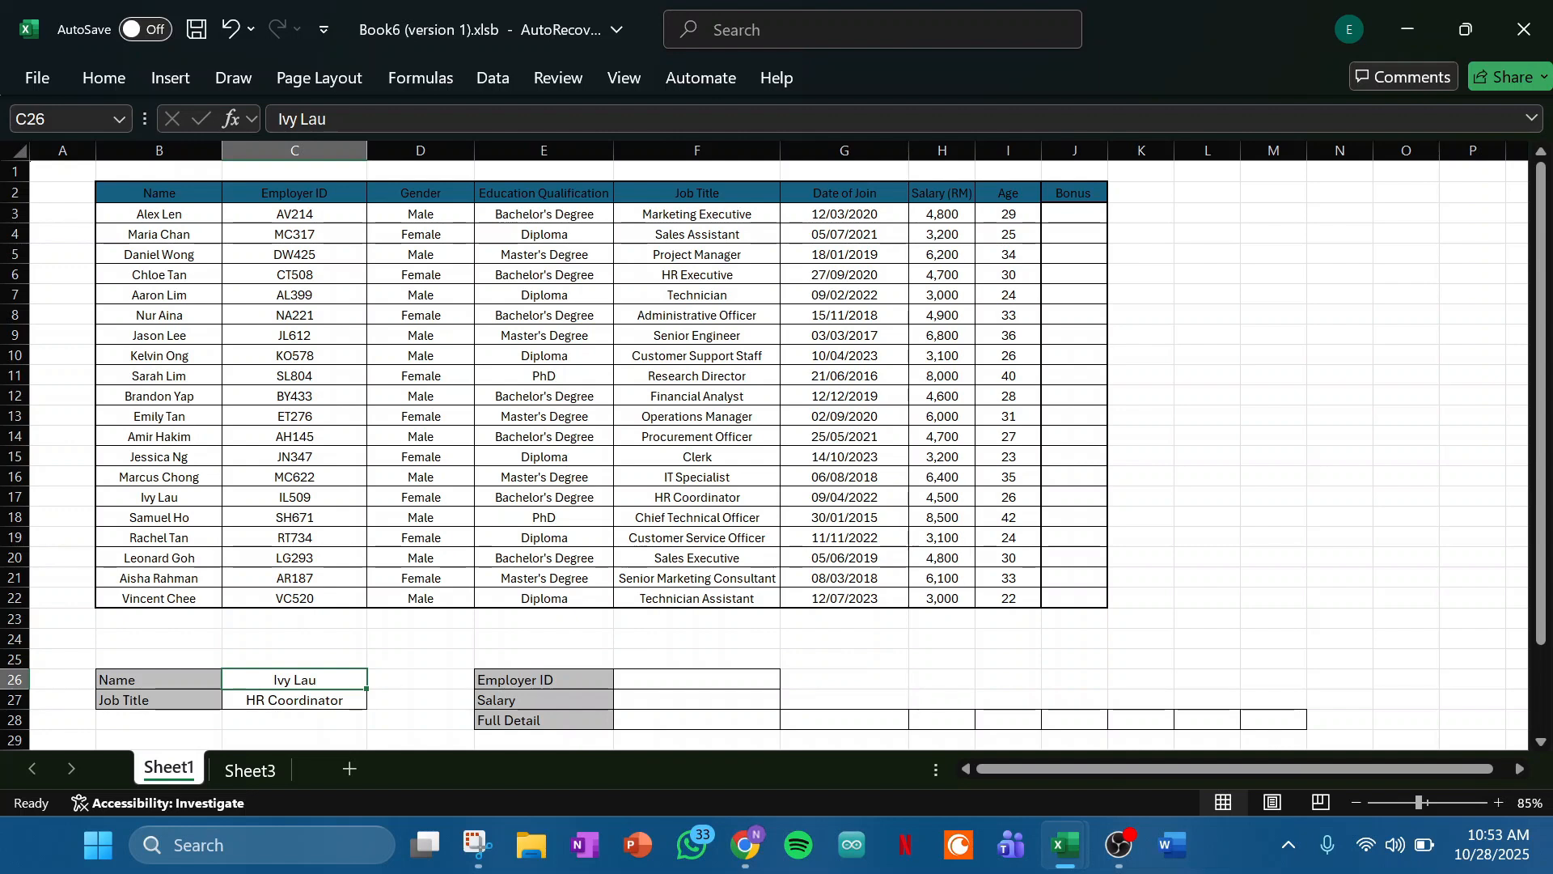
- Replace the name in C26 with a first name that is not listed in the employee table
key(F2)
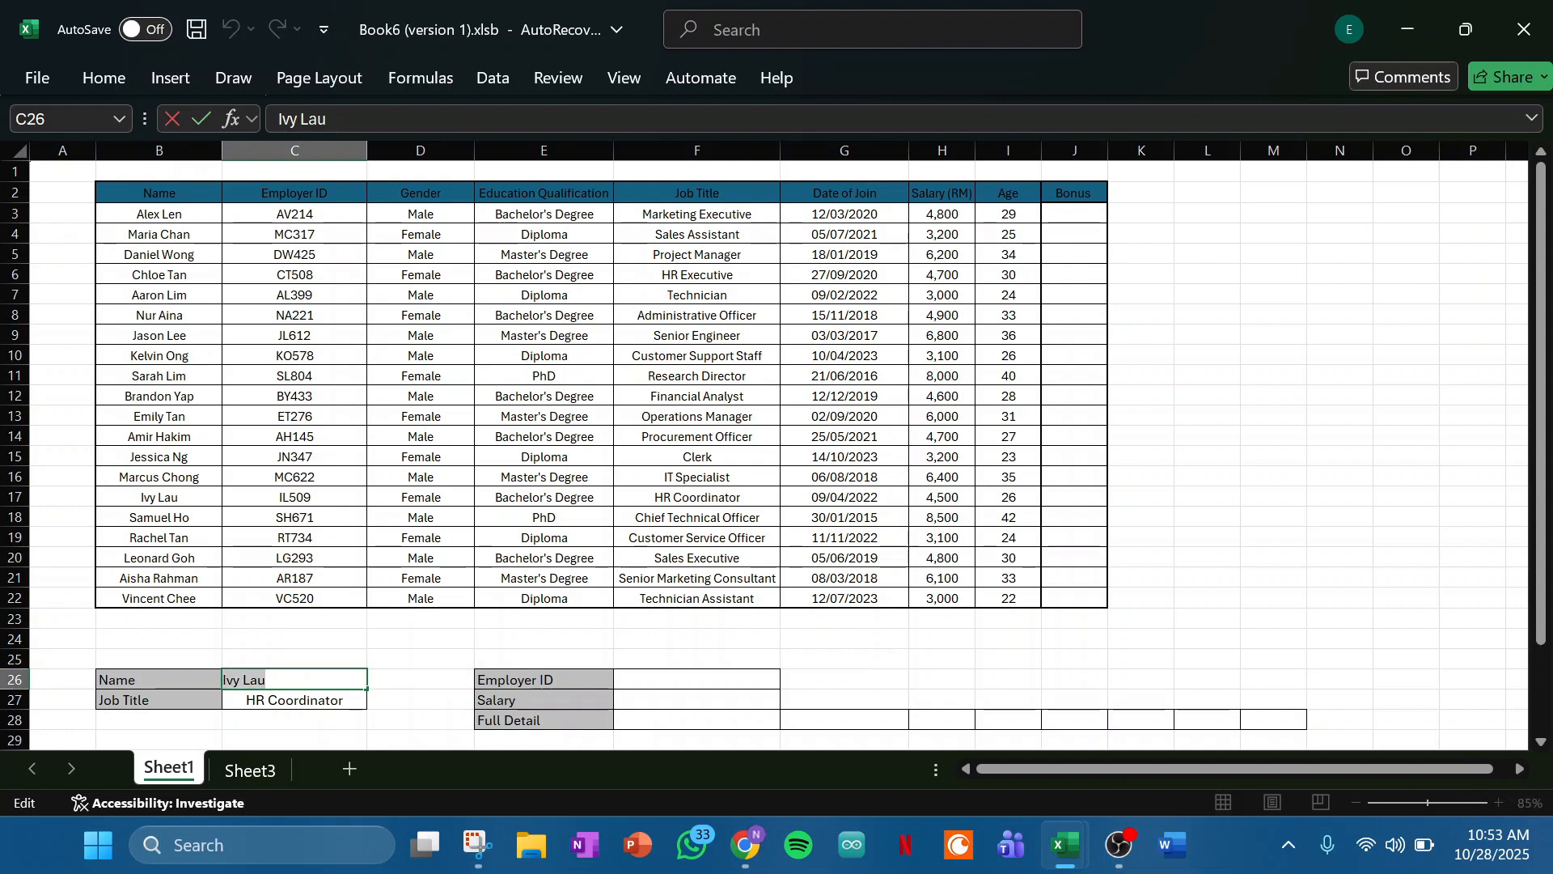
key(BackSpace)
key(BackSpace)
key(BackSpace)
key(BackSpace)
key(BackSpace)
key(BackSpace)
key(BackSpace)
text(Emir)
key(Return)
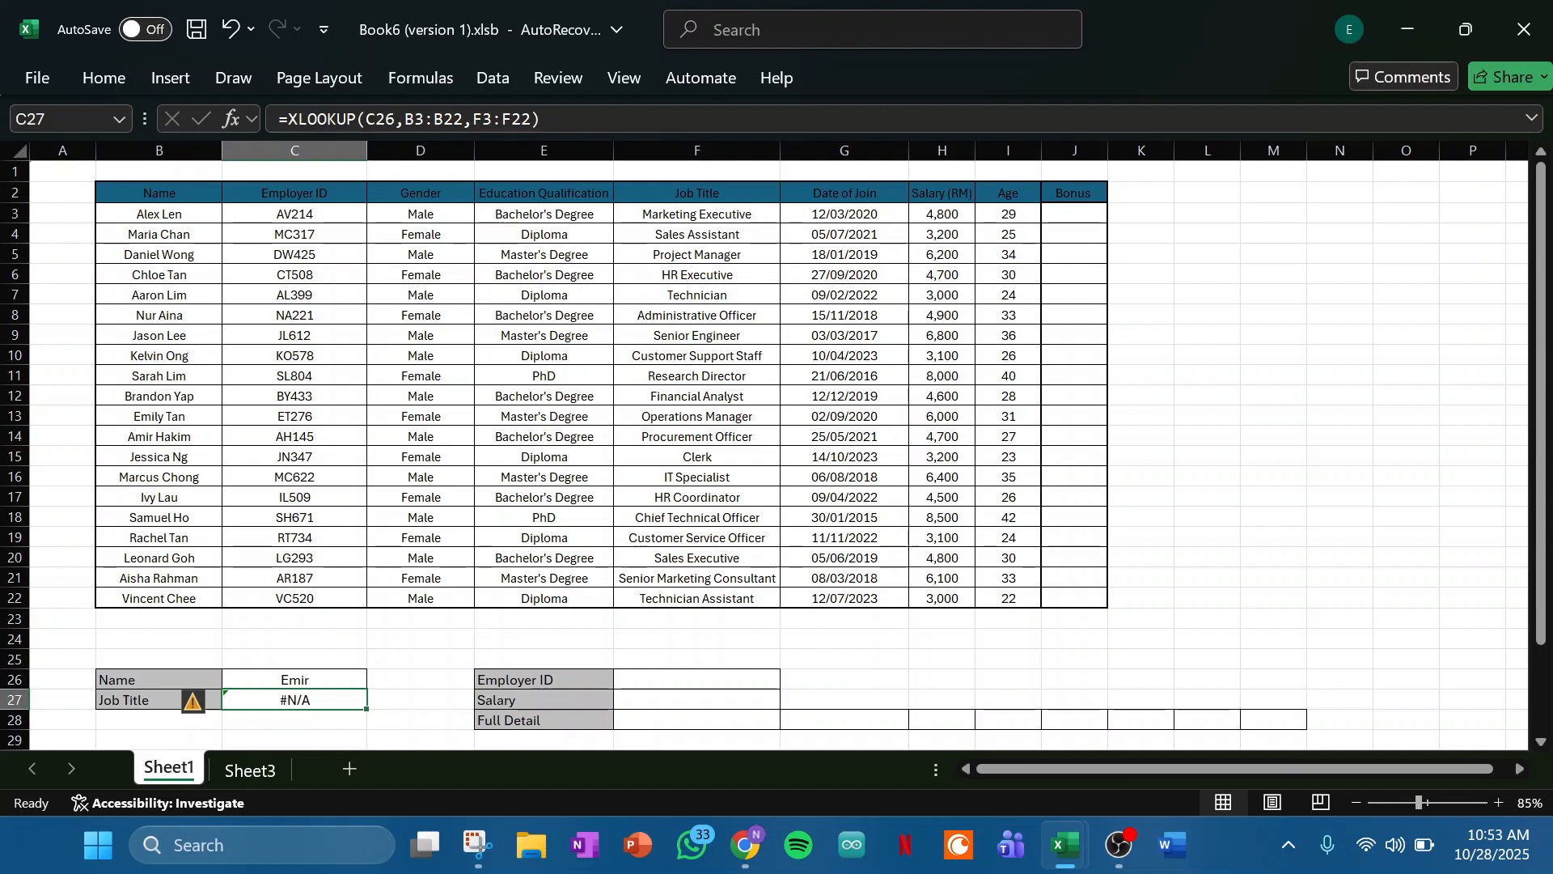
- Add "No name is found" as the if_not_found argument of the XLOOKUP formula in C27 and check the result
key(F2)
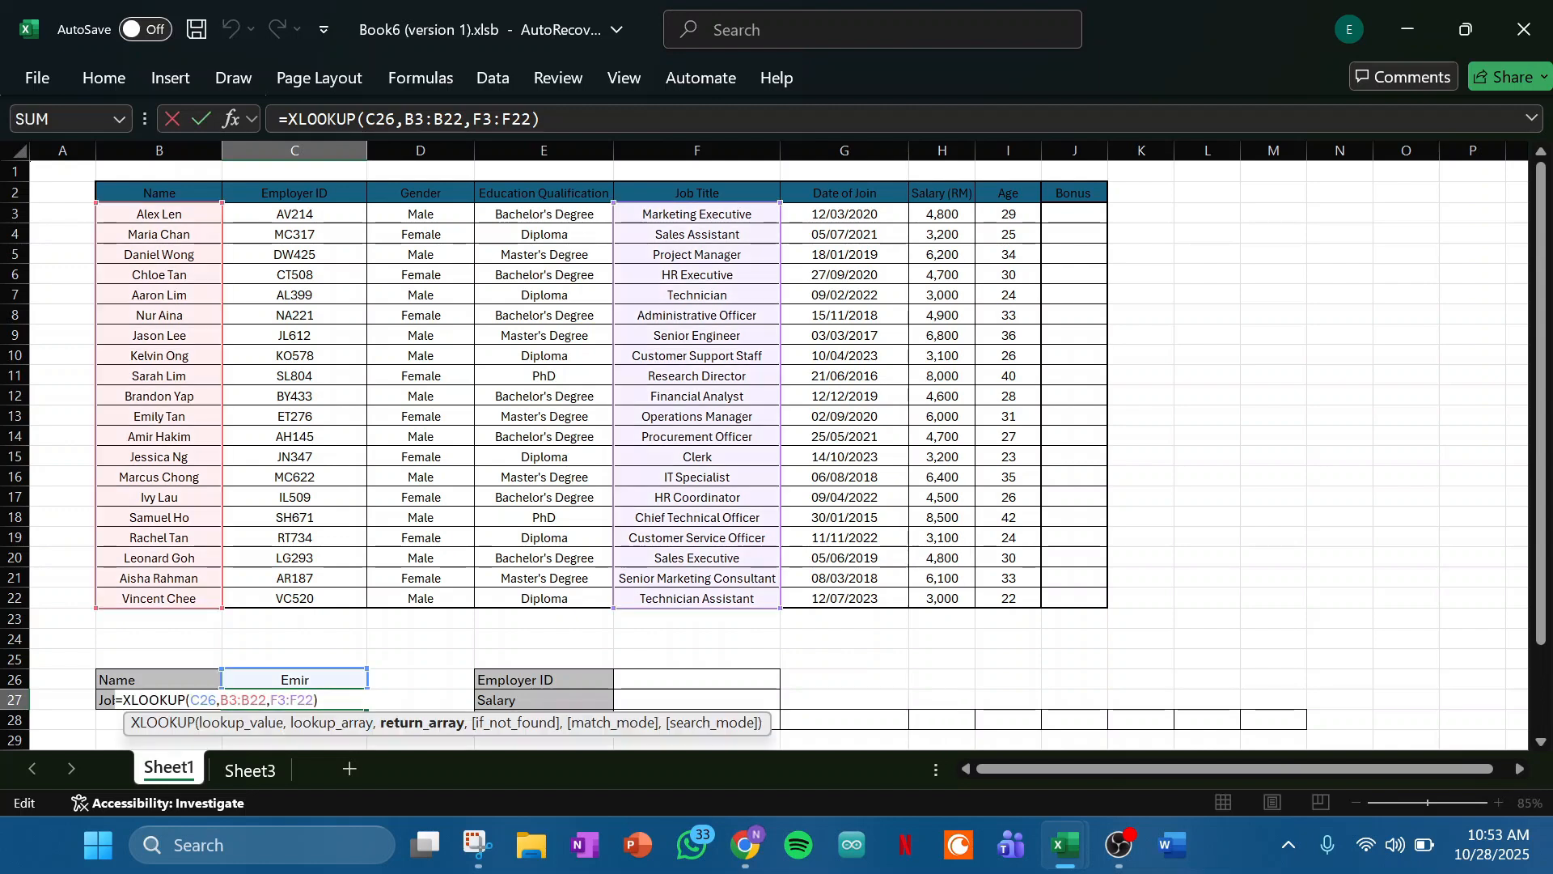
click(511, 119)
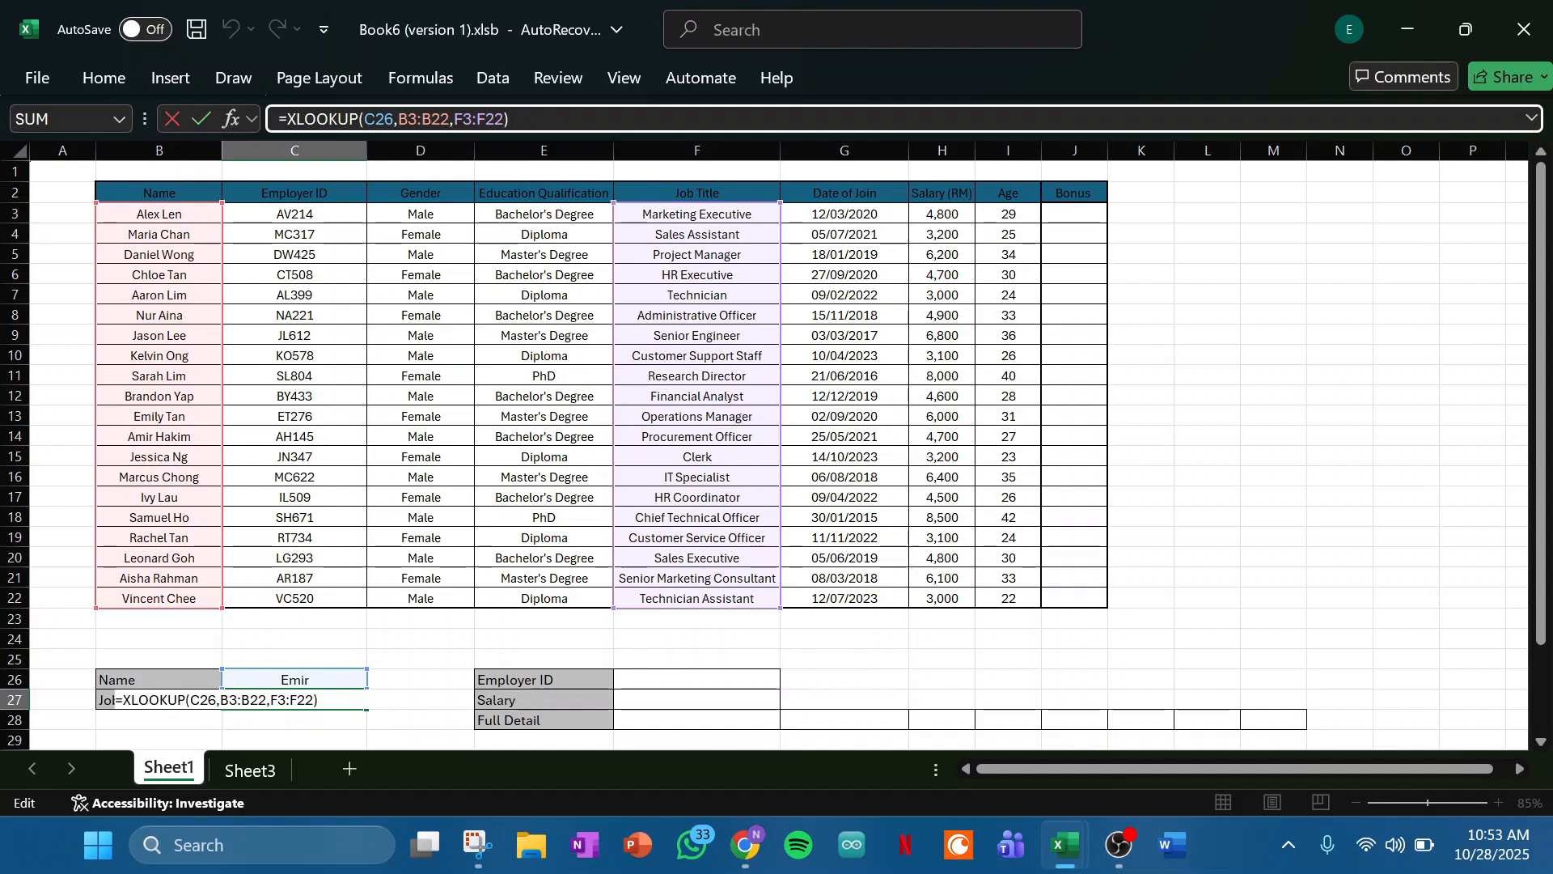
key(Left)
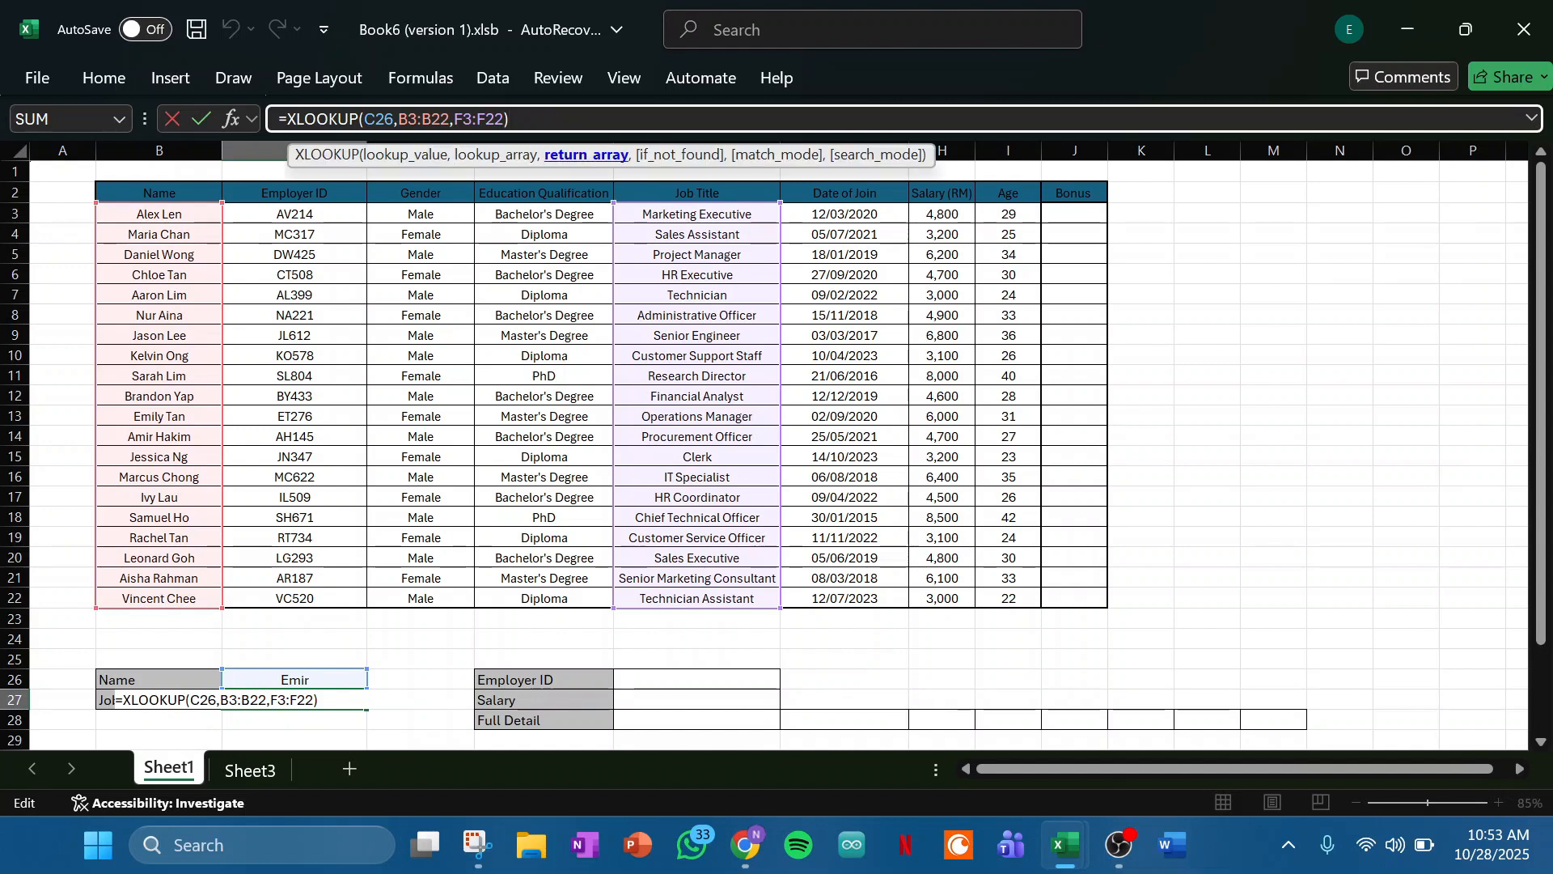
text(,")
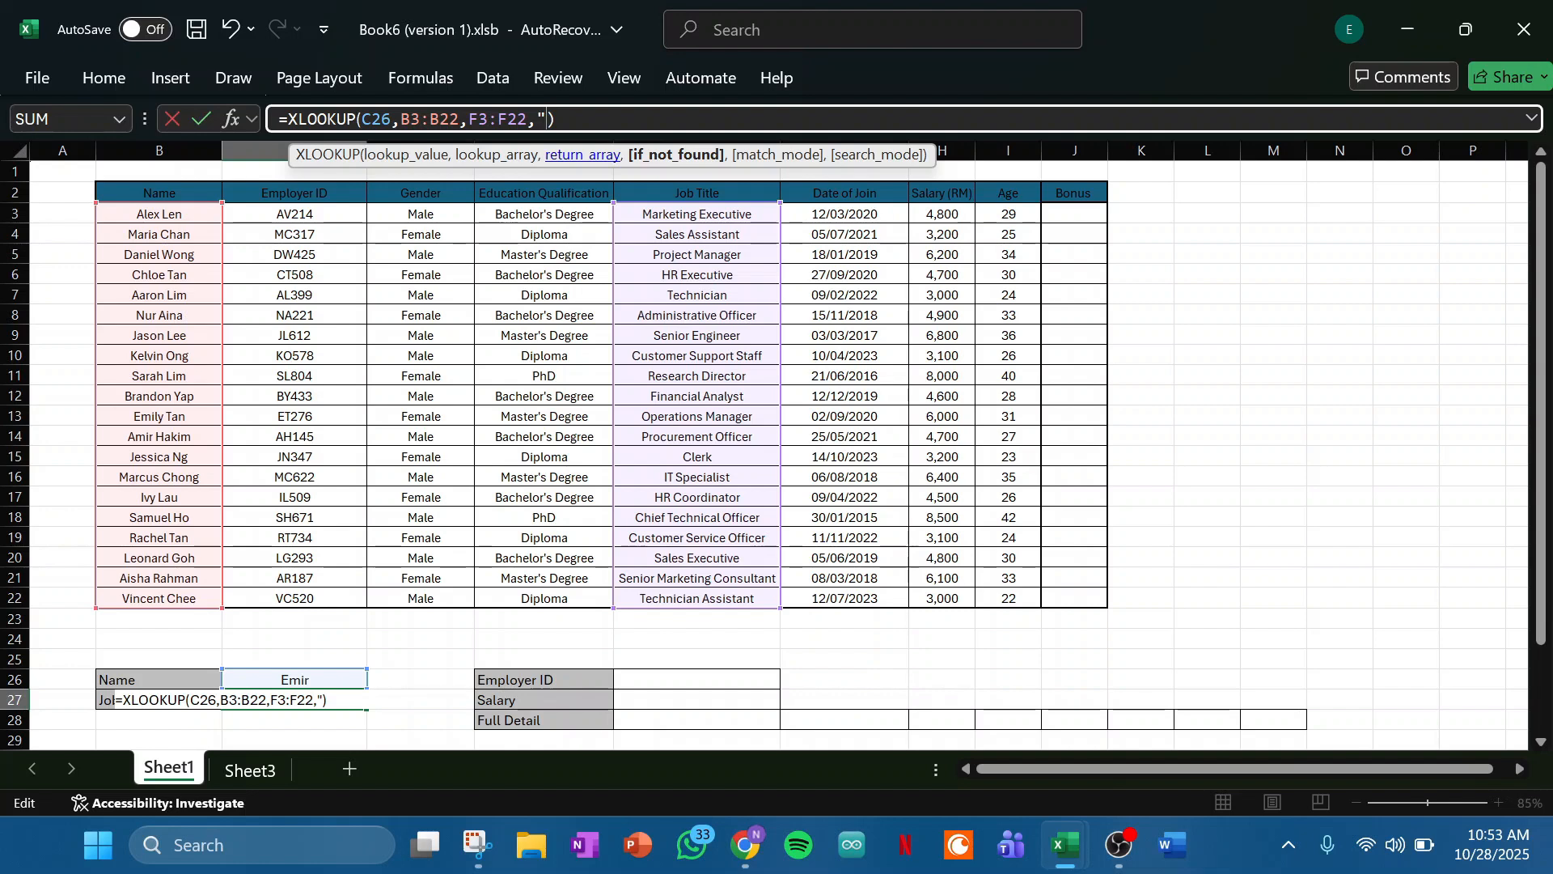
text(No name is found)
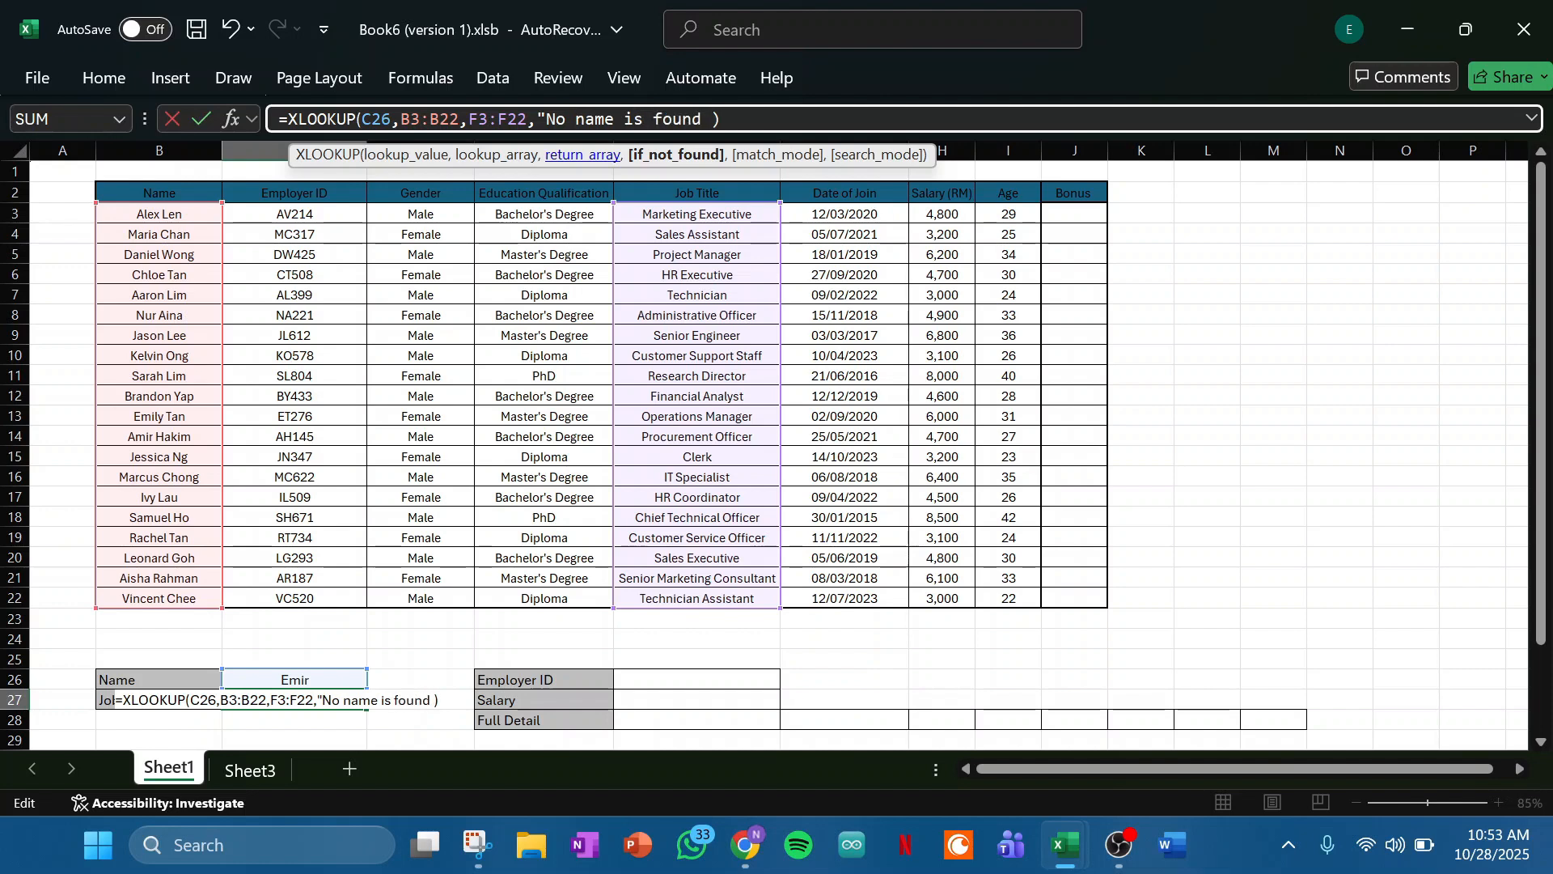
key(BackSpace)
text(")
key(Return)
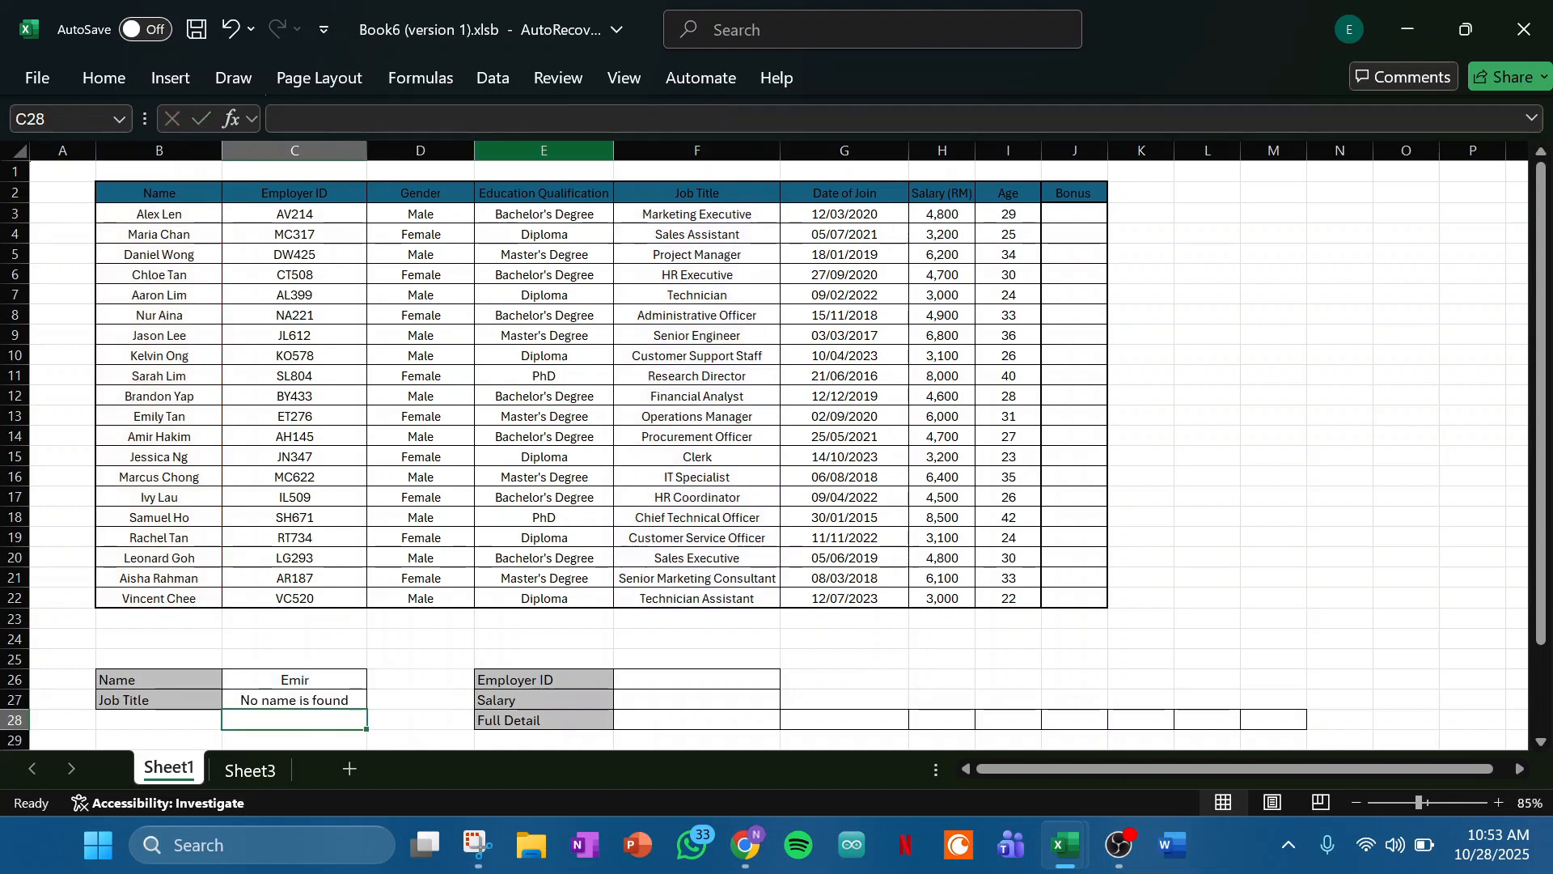
click(294, 680)
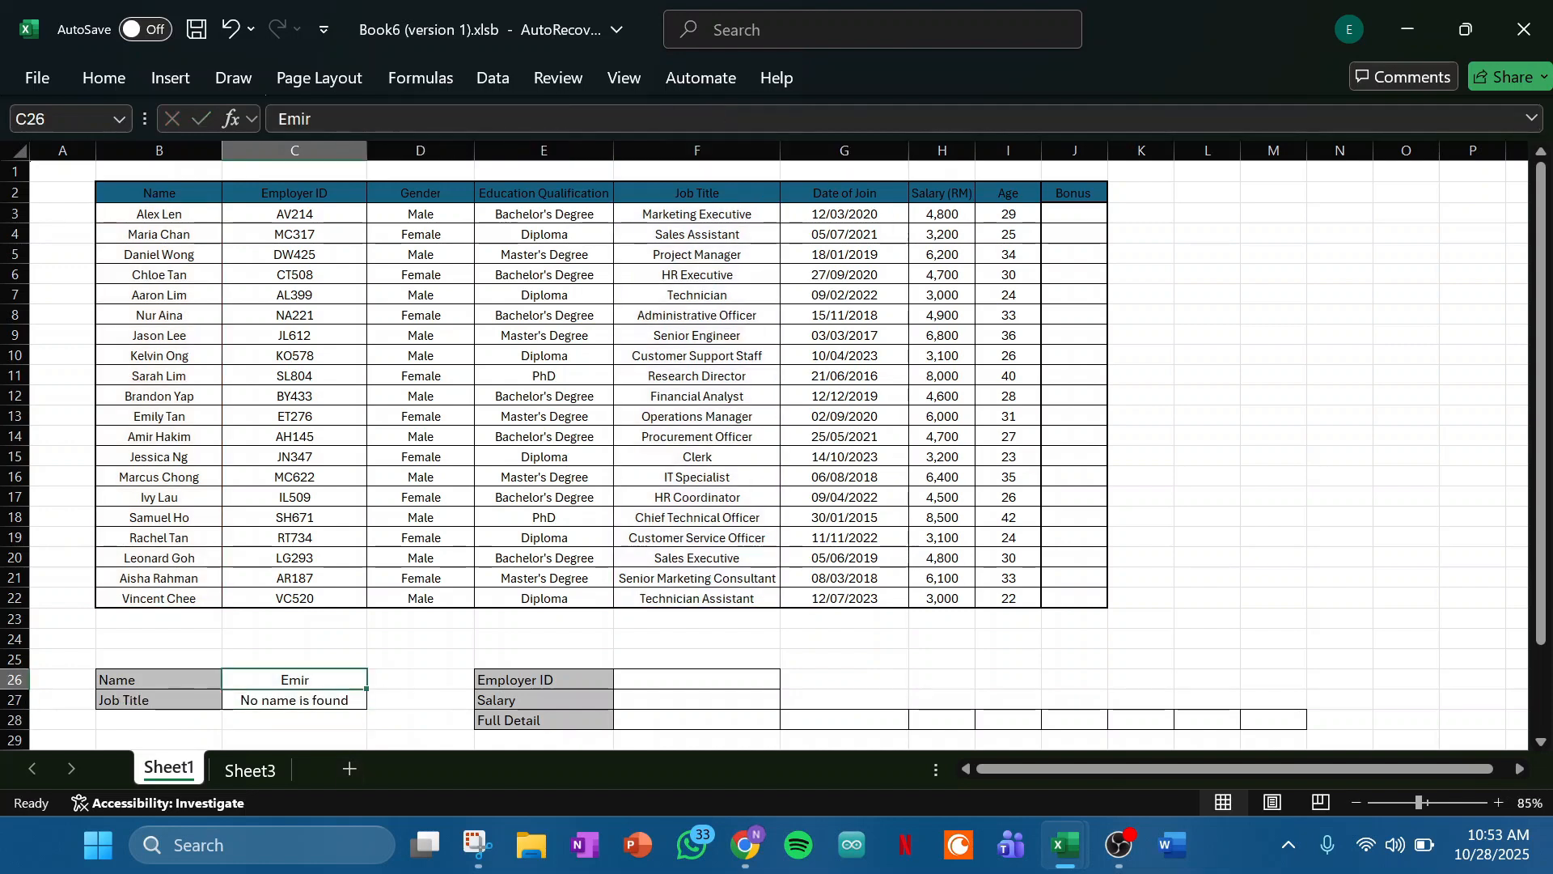
click(295, 700)
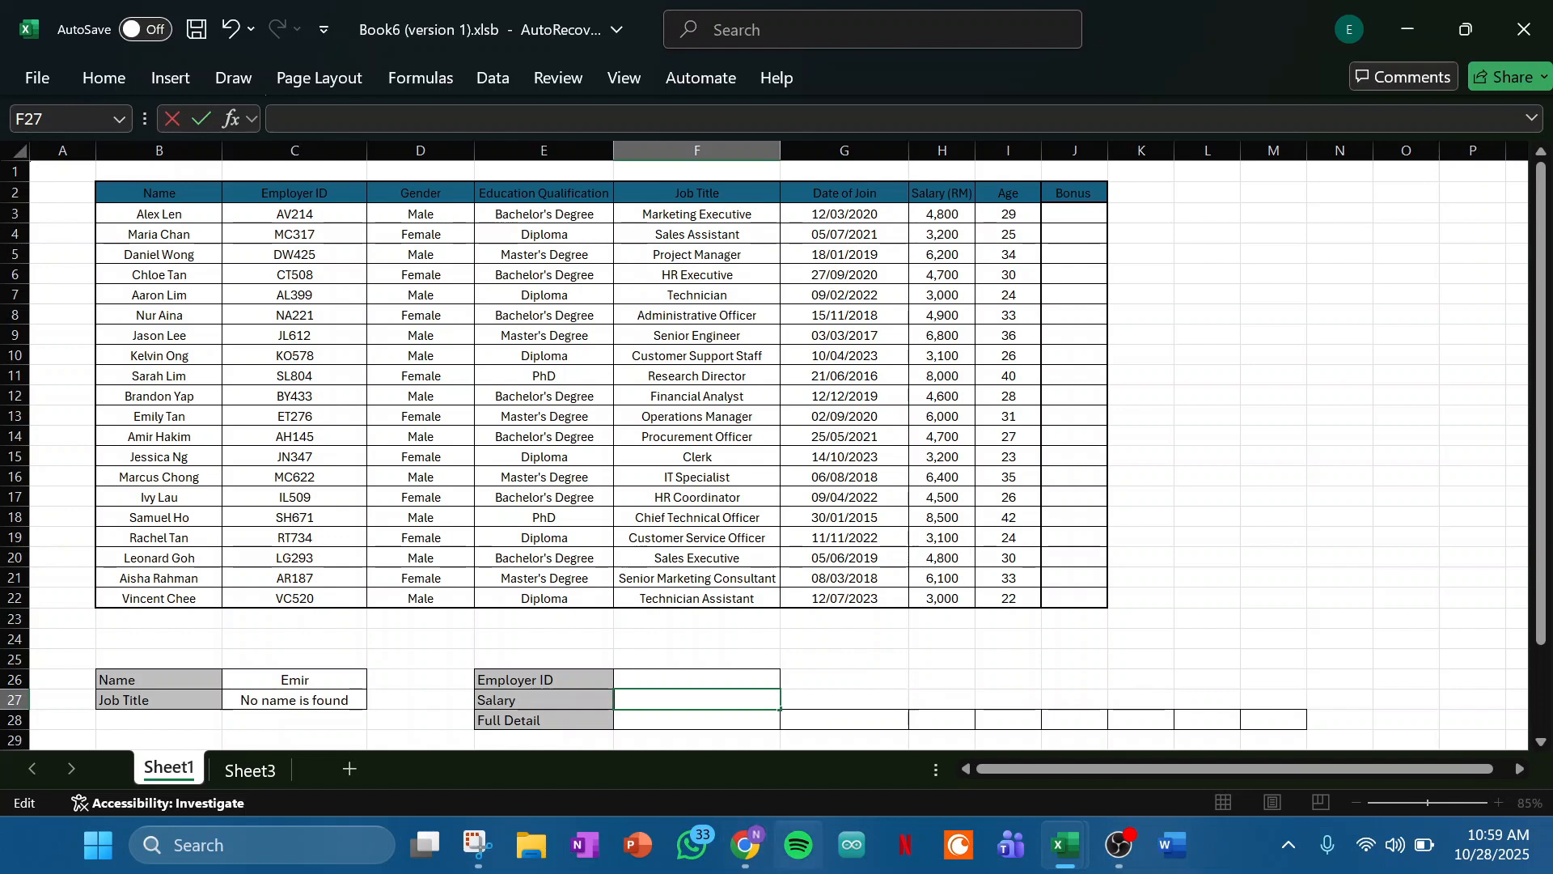
- Begin an XLOOKUP formula in the Salary cell F27 with the Employer ID cell F26 as the lookup value
text(=X)
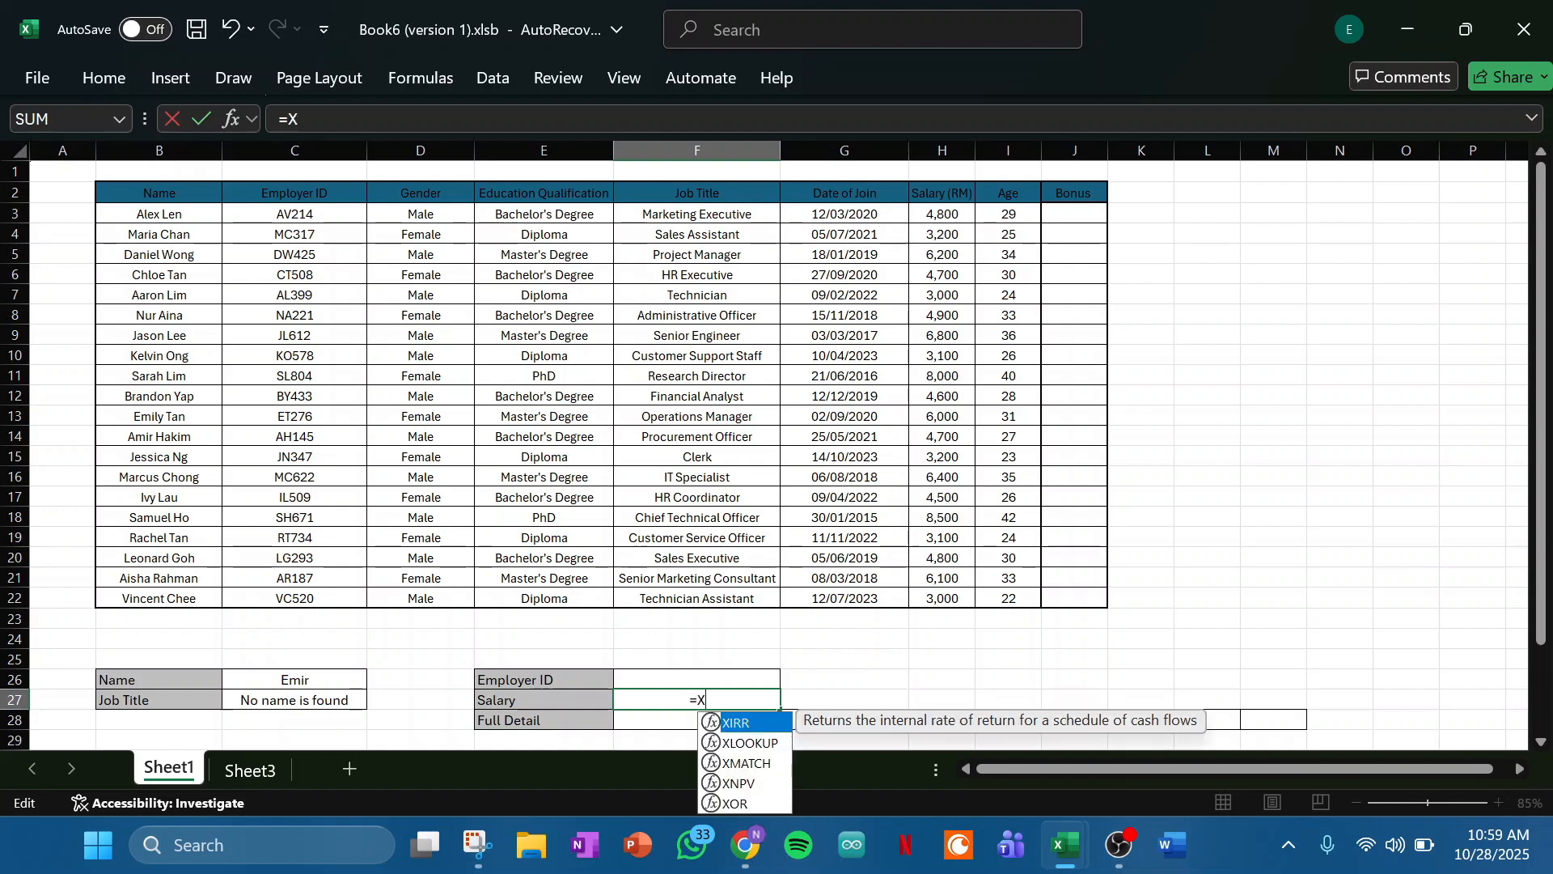
key(Down)
key(Tab)
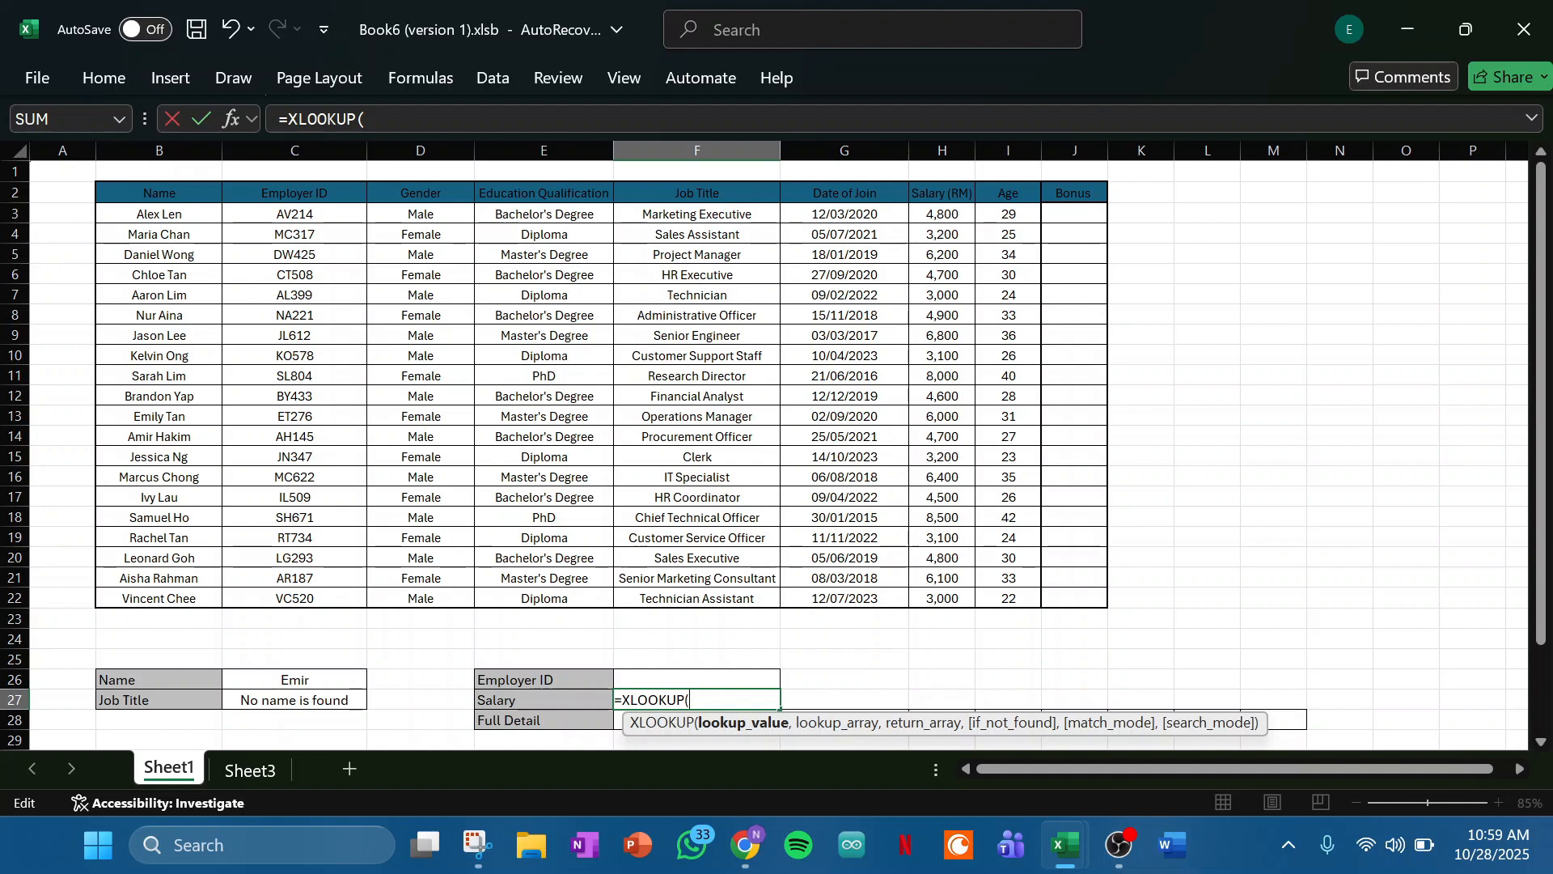
click(697, 679)
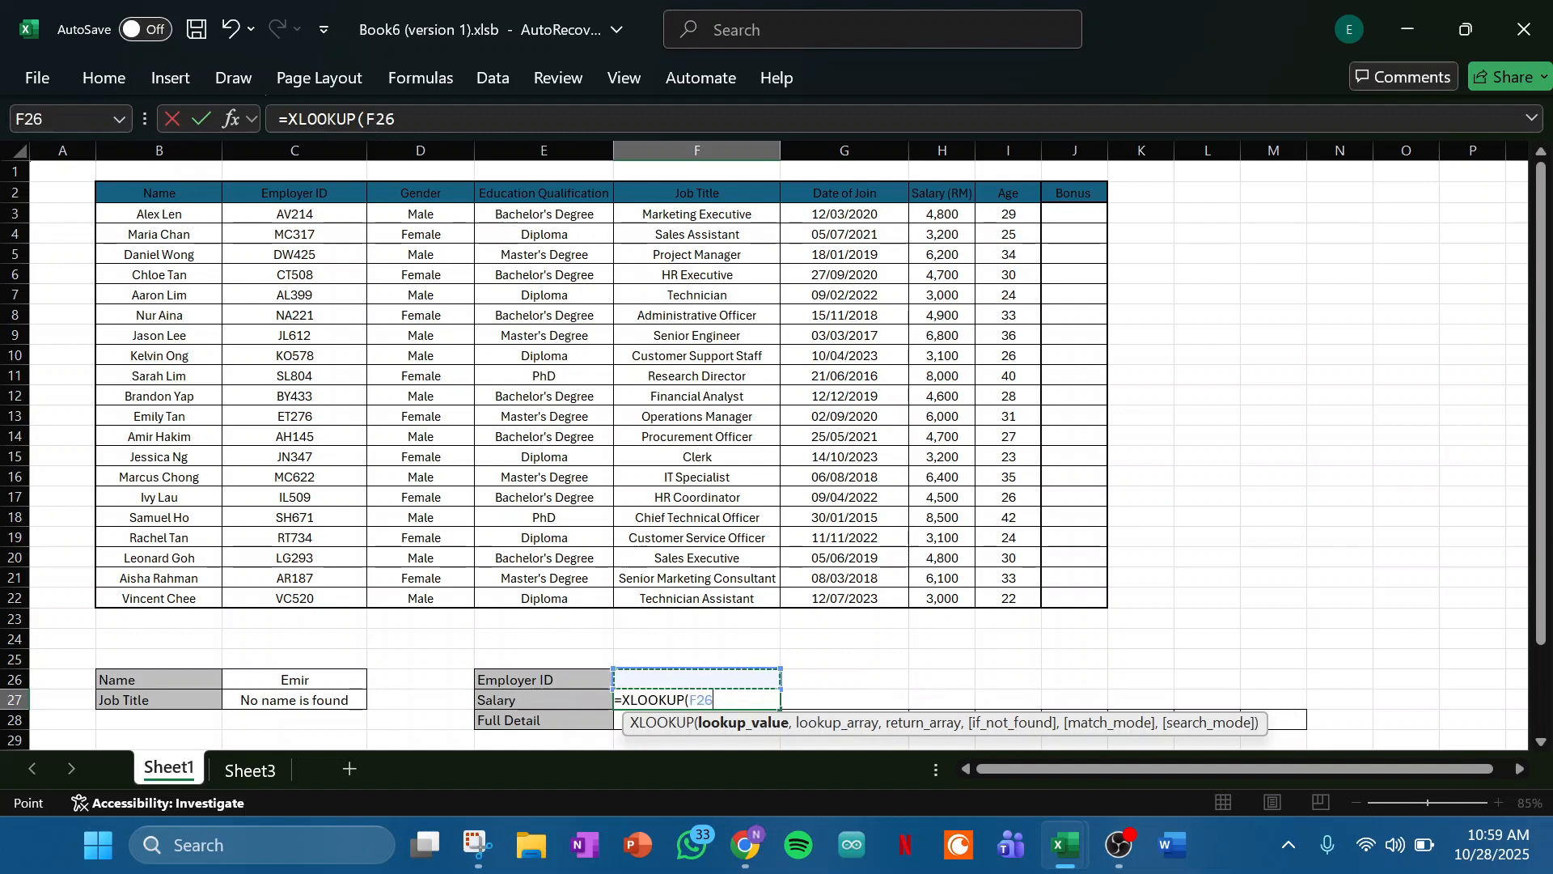
text(,)
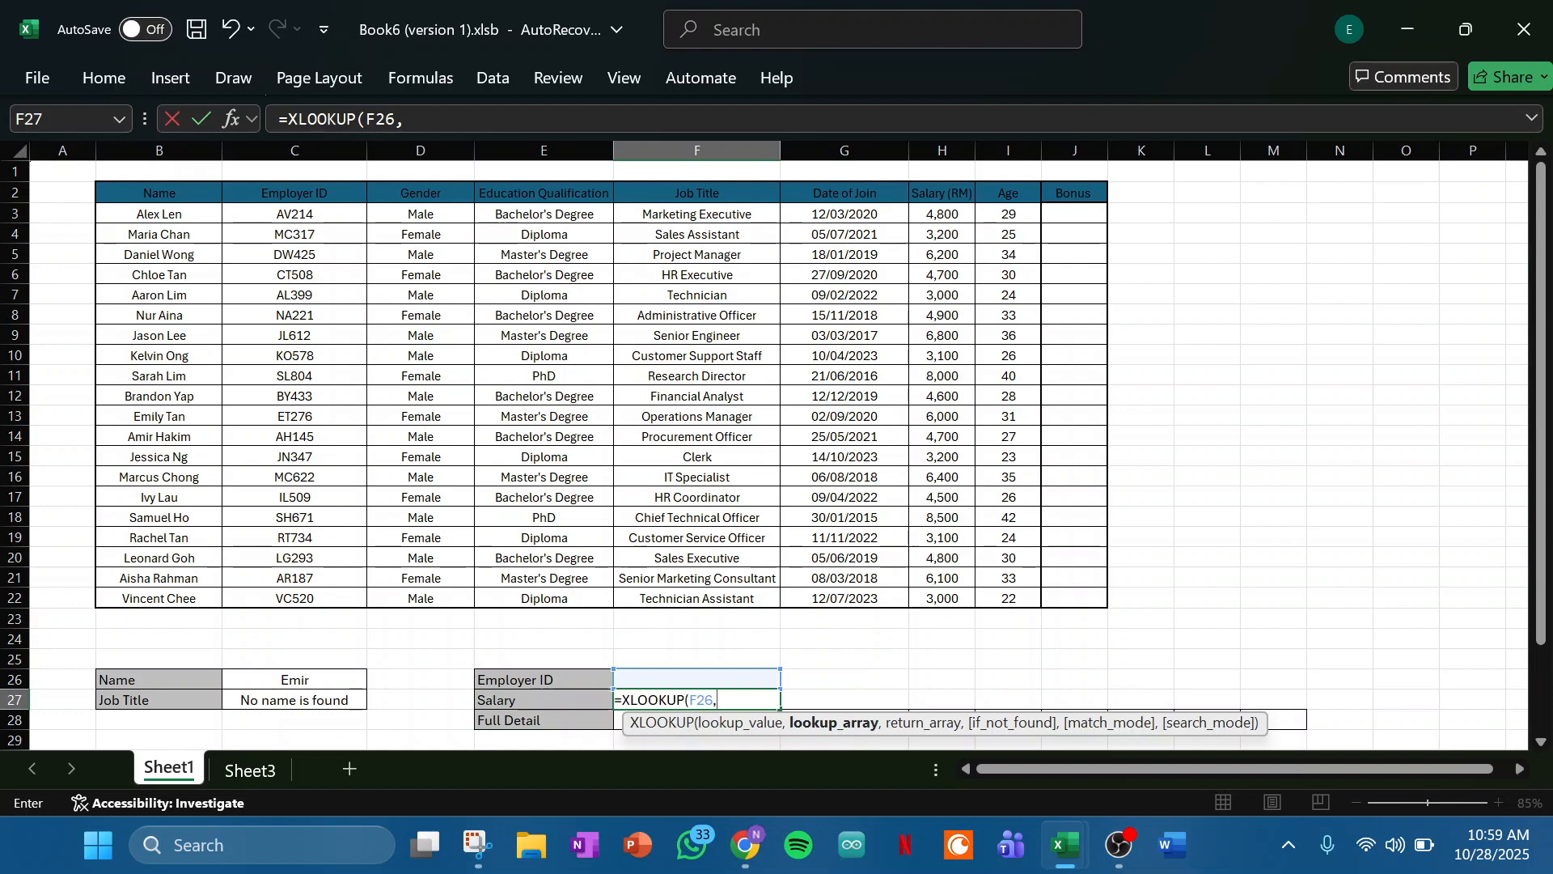
- Complete the XLOOKUP formula in F27 with C3:C22 as the lookup array and H3:H22 as the return array
click(295, 214)
text(:C4)
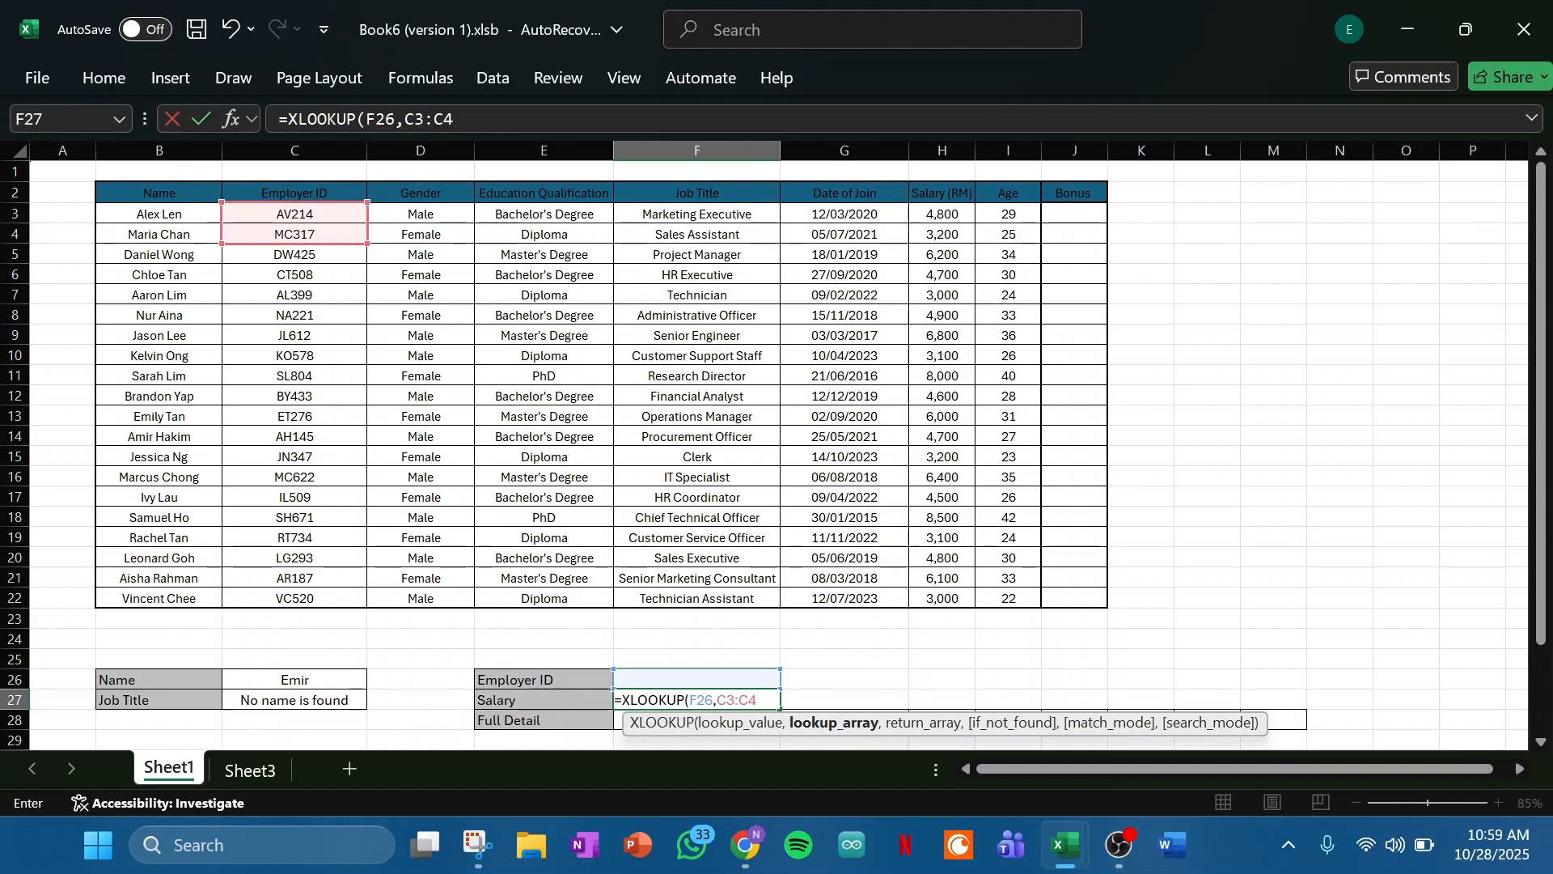
drag(366, 244, 366, 606)
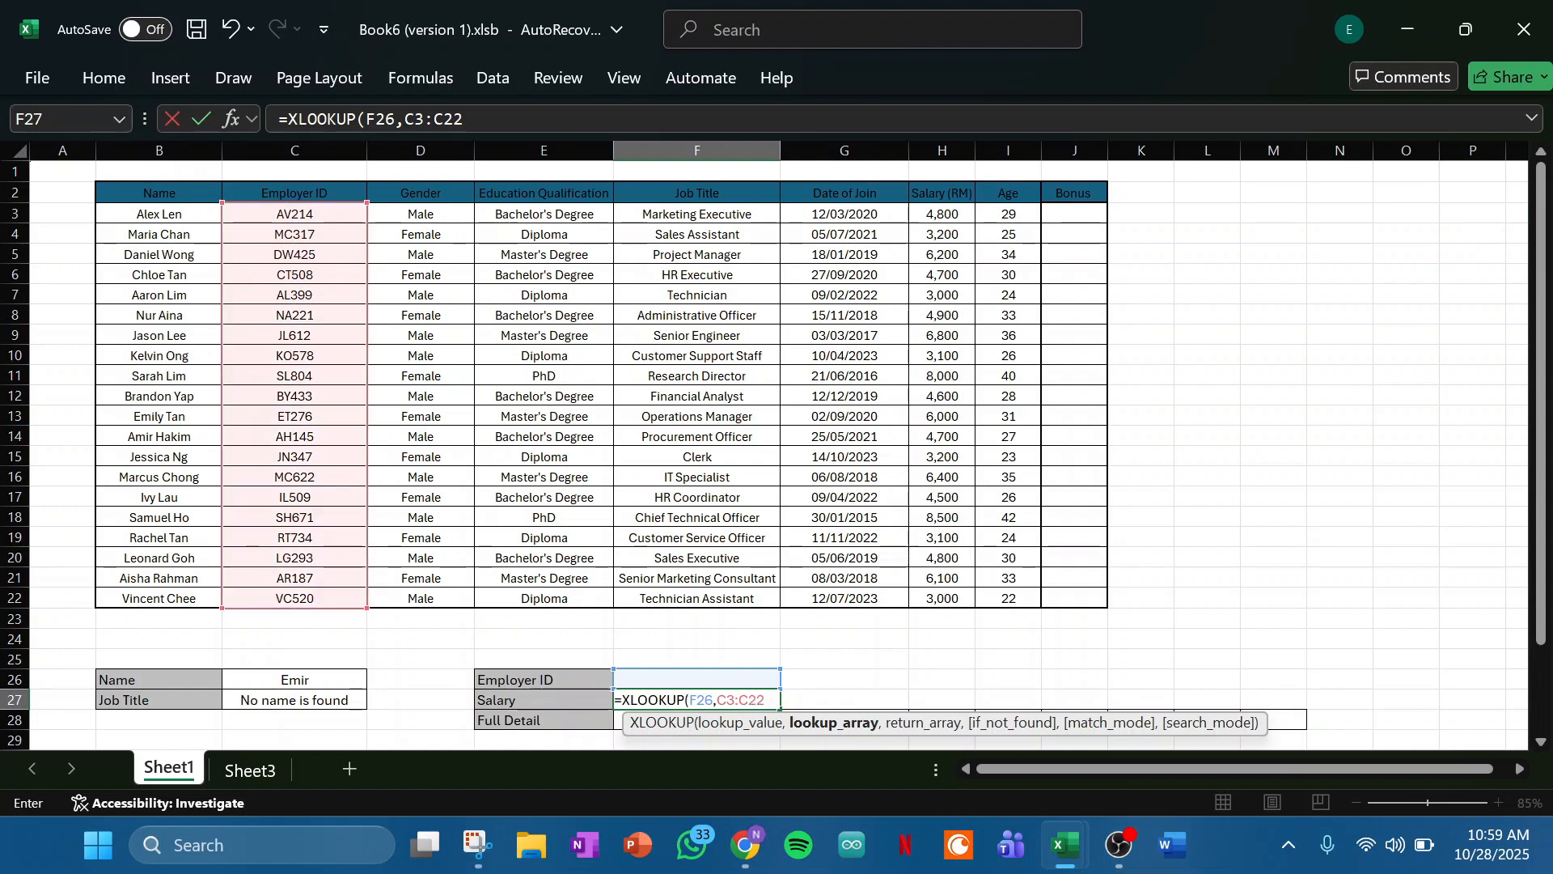
text(,)
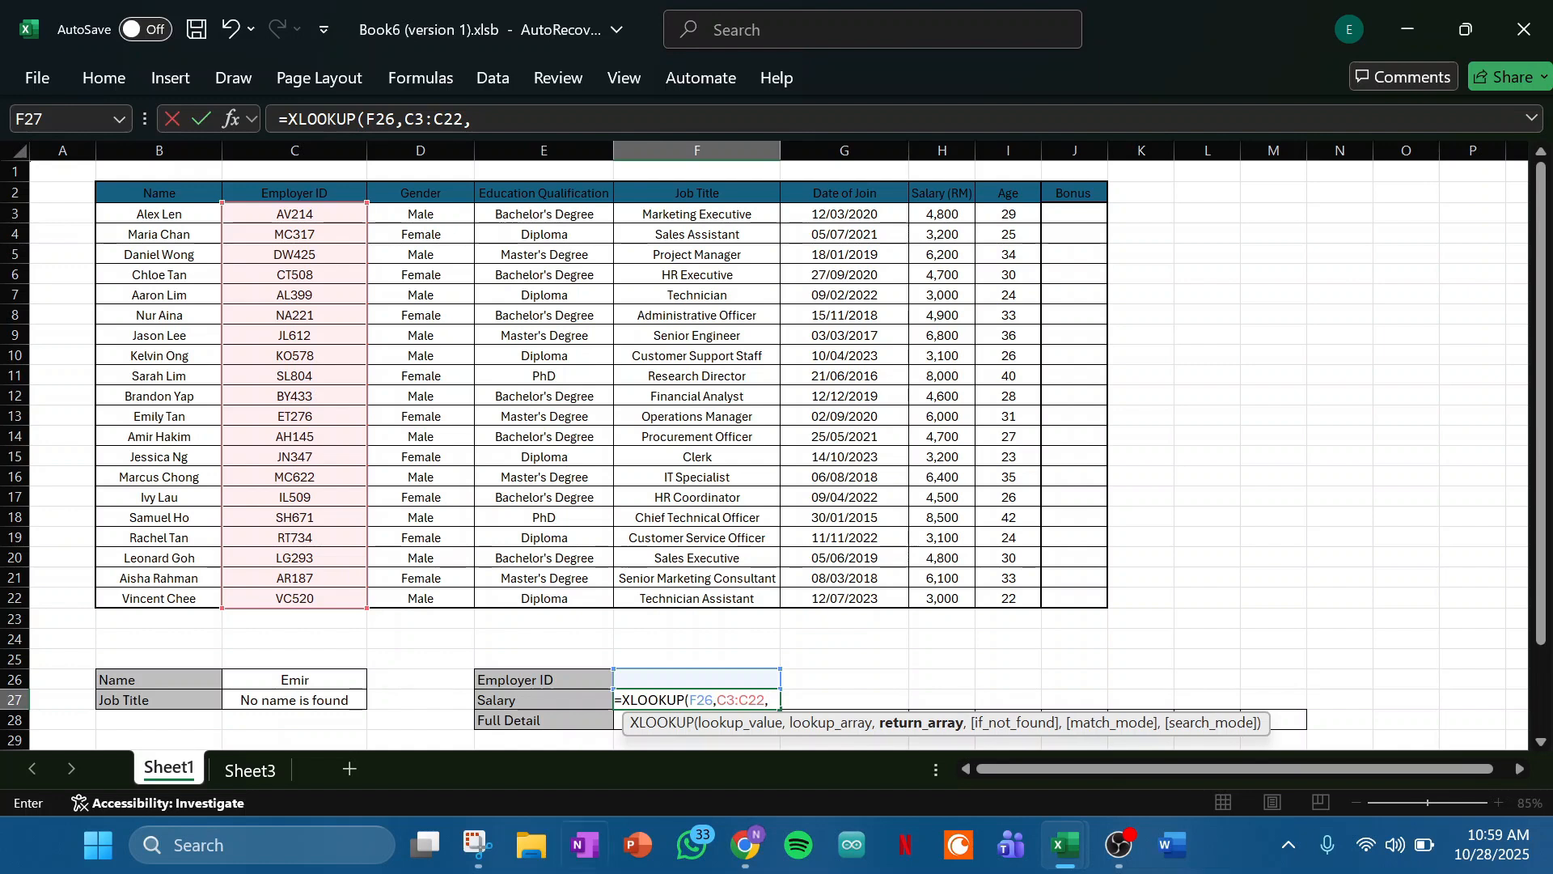
drag(943, 214, 943, 598)
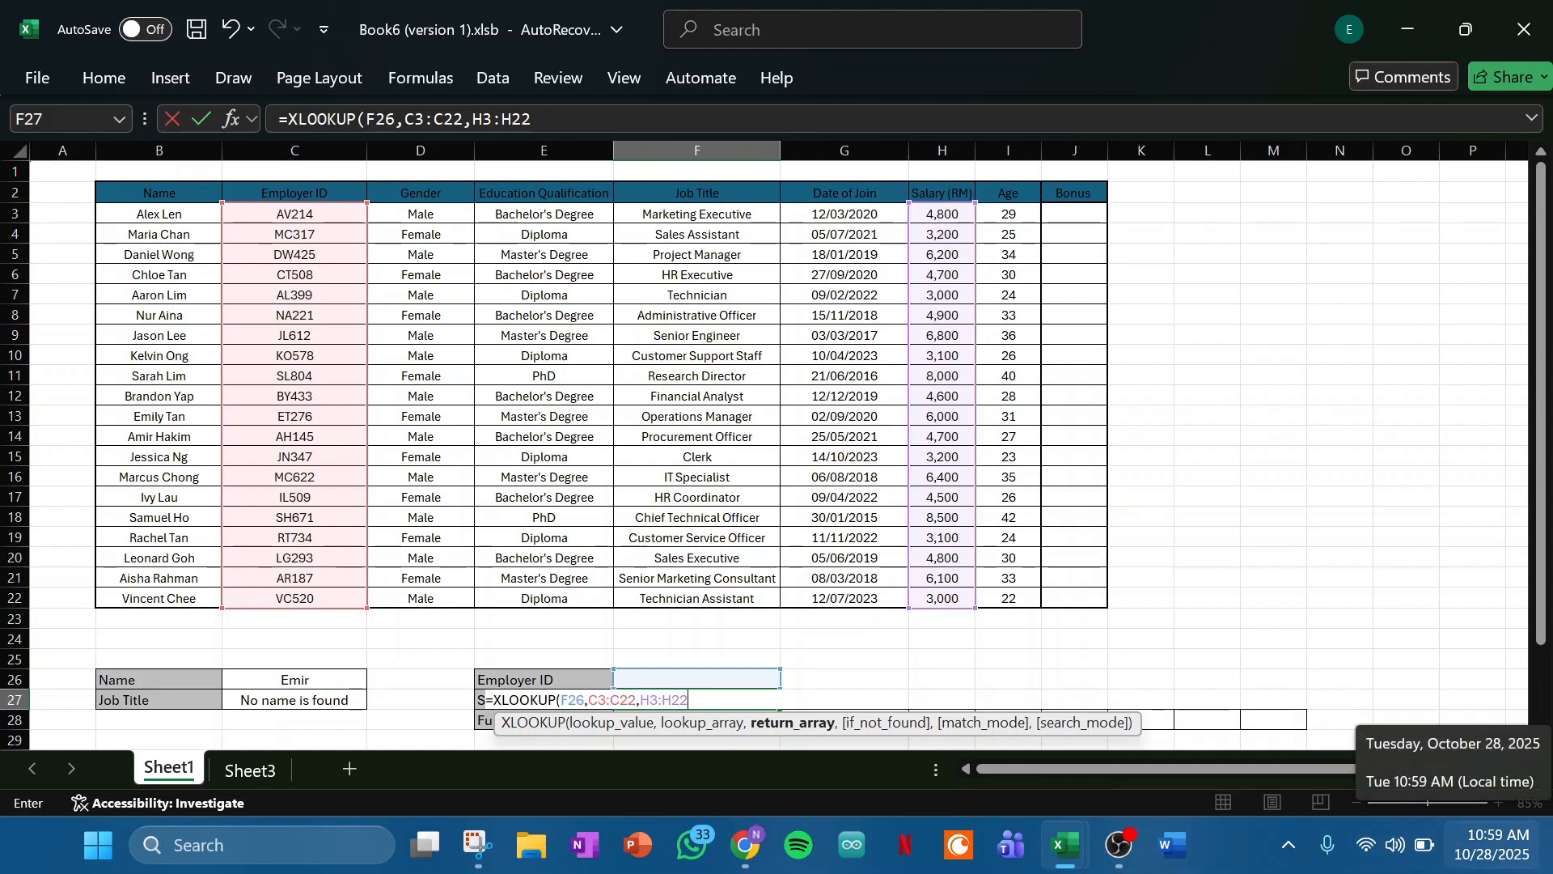
text())
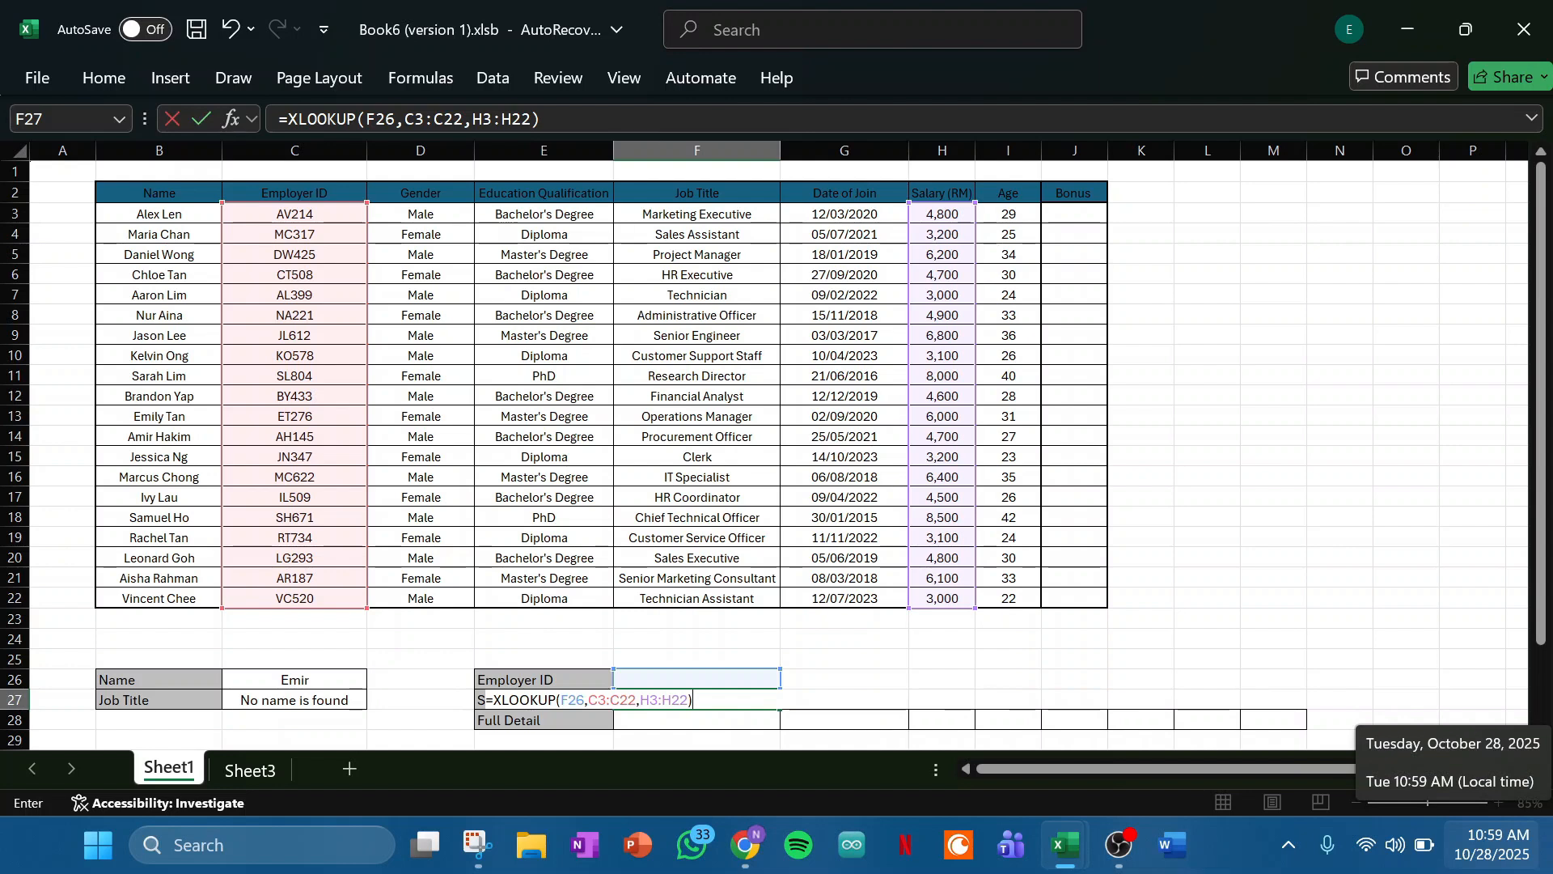
key(Return)
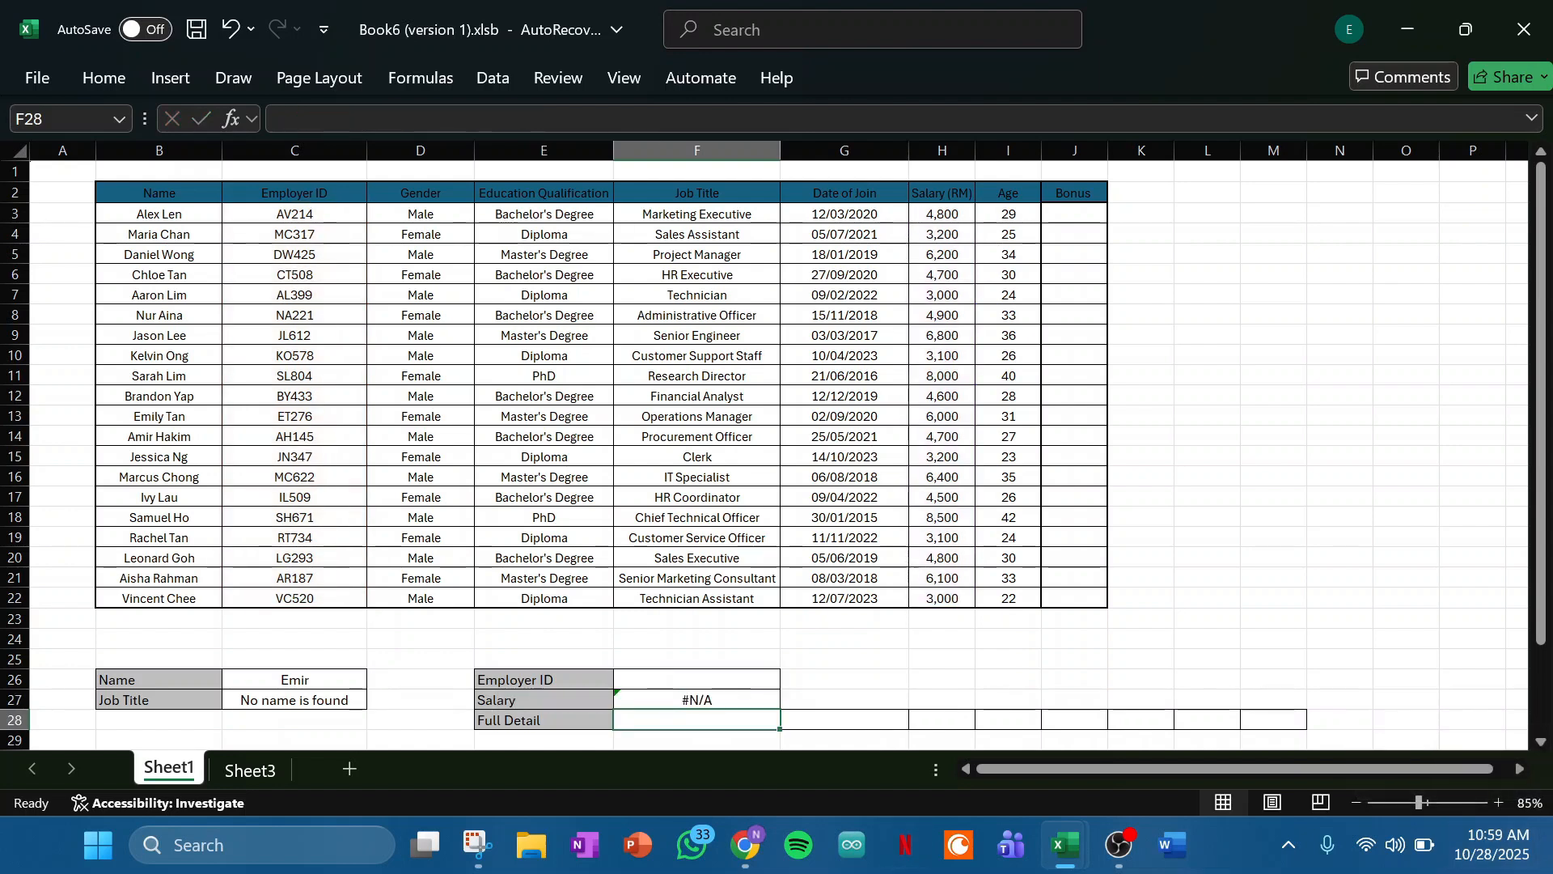
- Copy the employer ID from C4 into F26 and compare the returned salary with the one in H4
click(696, 680)
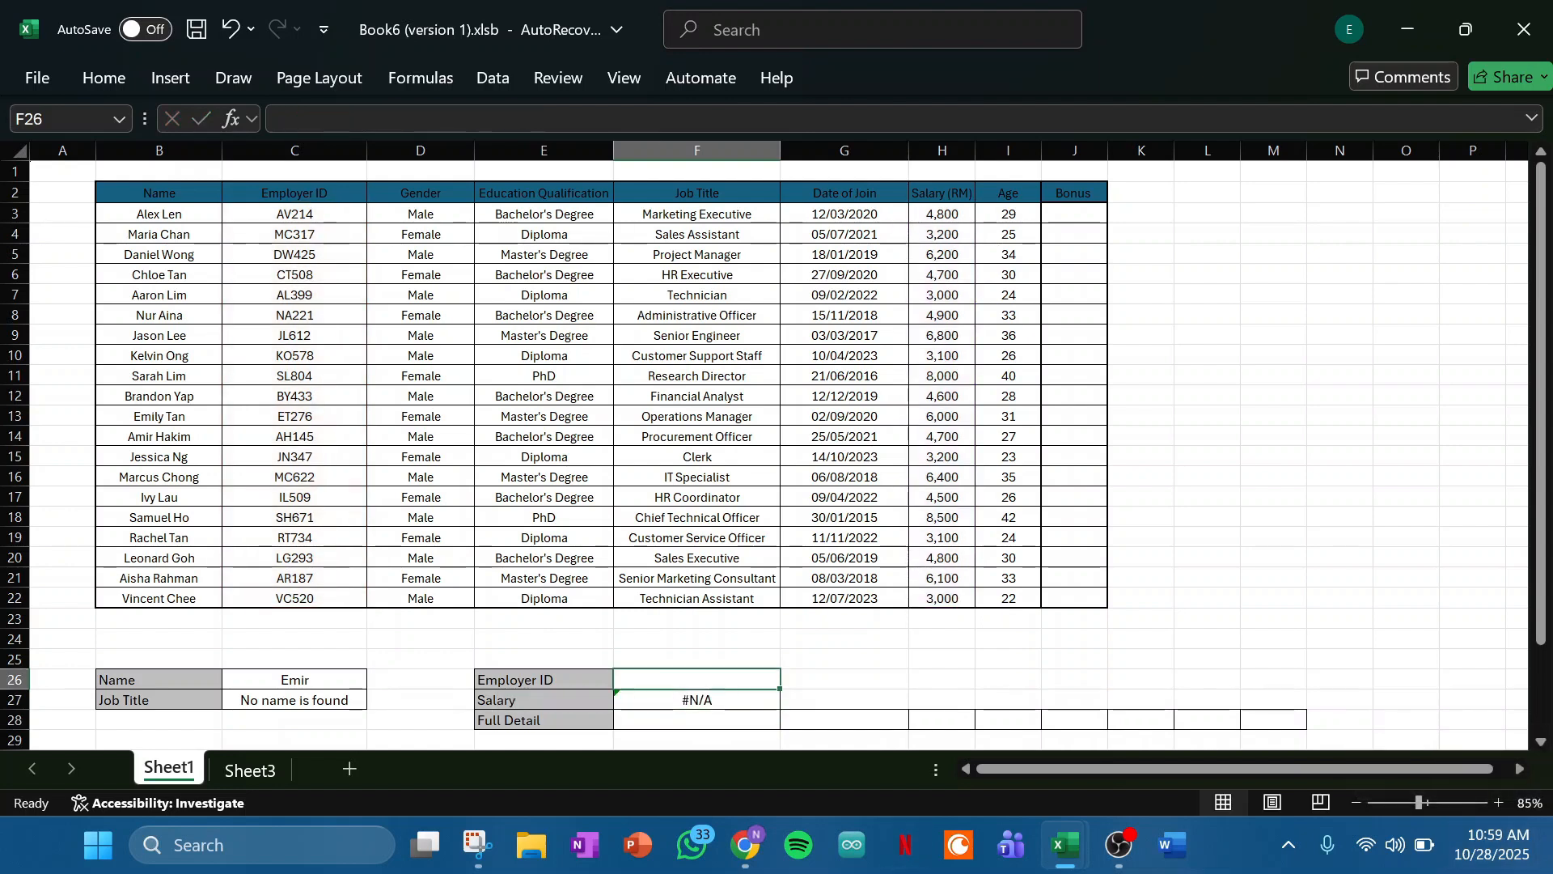
click(295, 214)
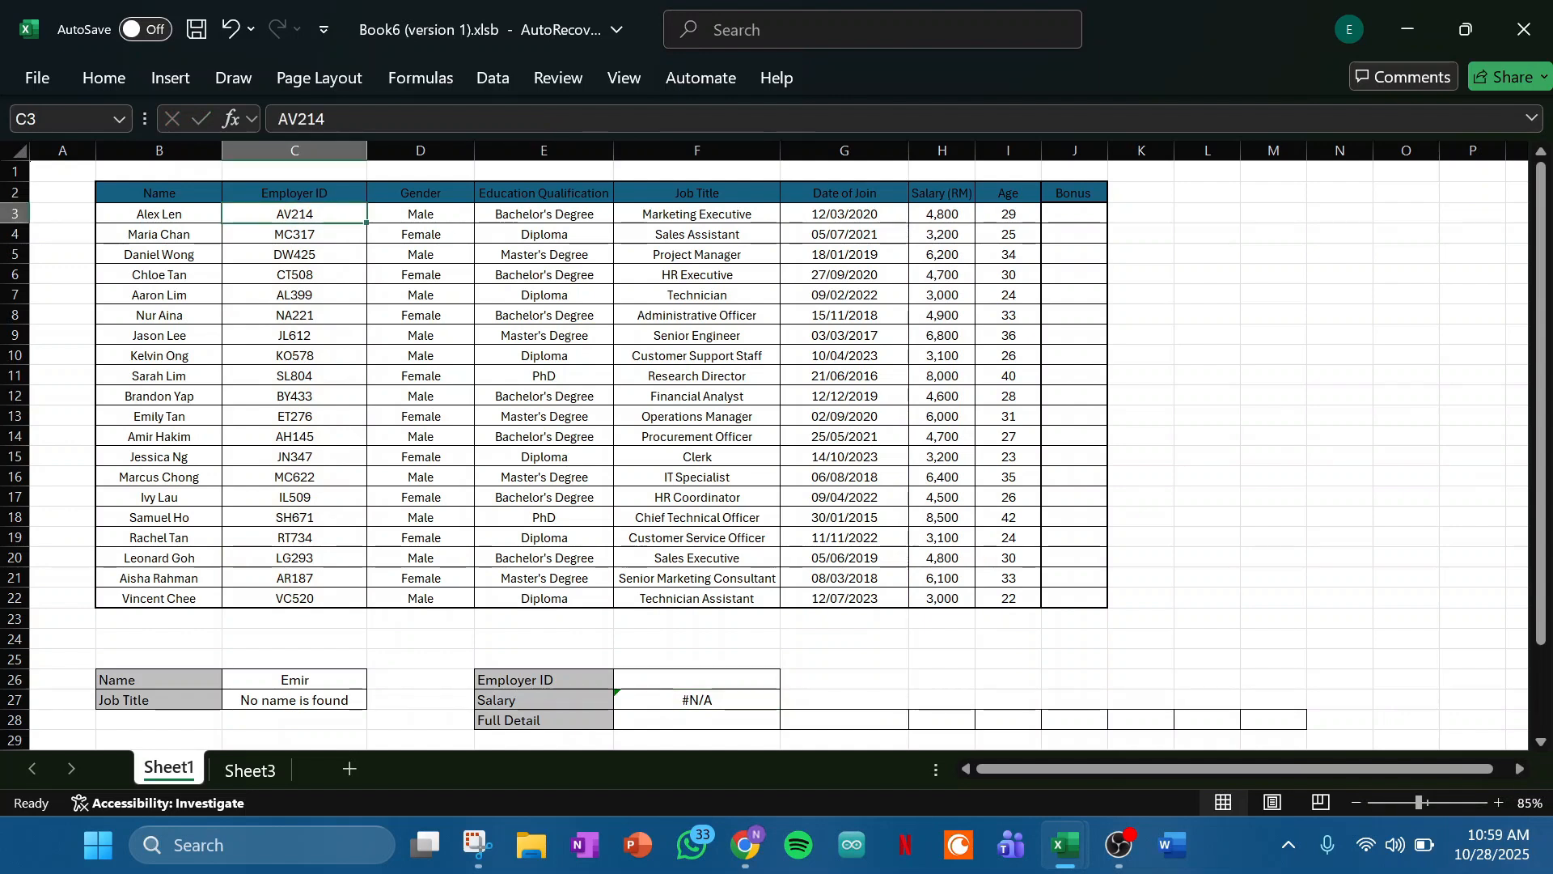
click(295, 296)
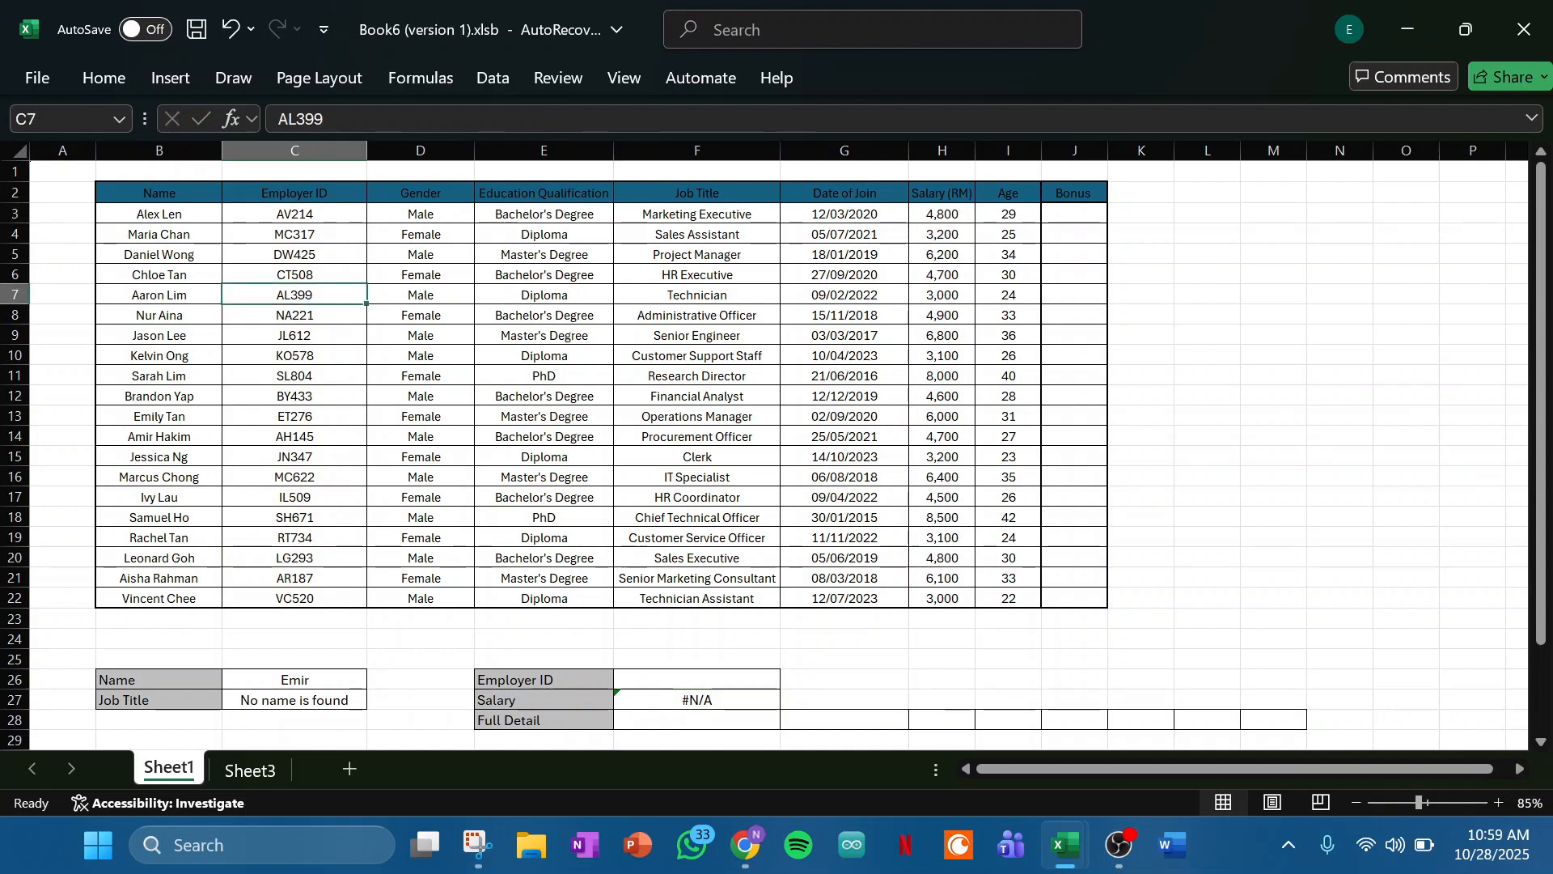
click(294, 255)
click(295, 193)
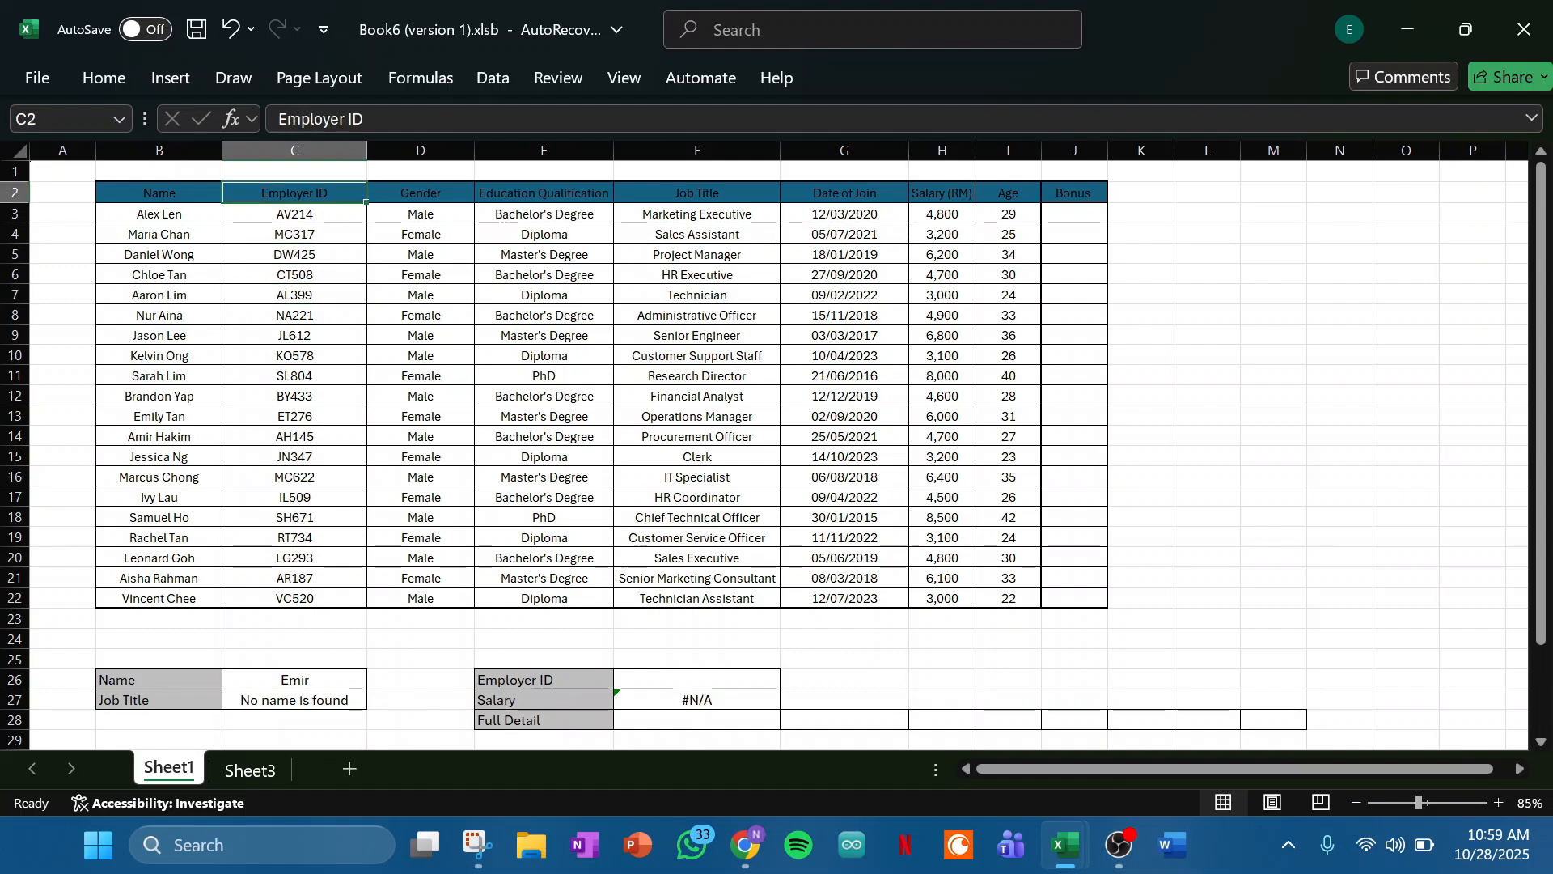
double_click(322, 234)
double_click(299, 234)
key(ctrl+c)
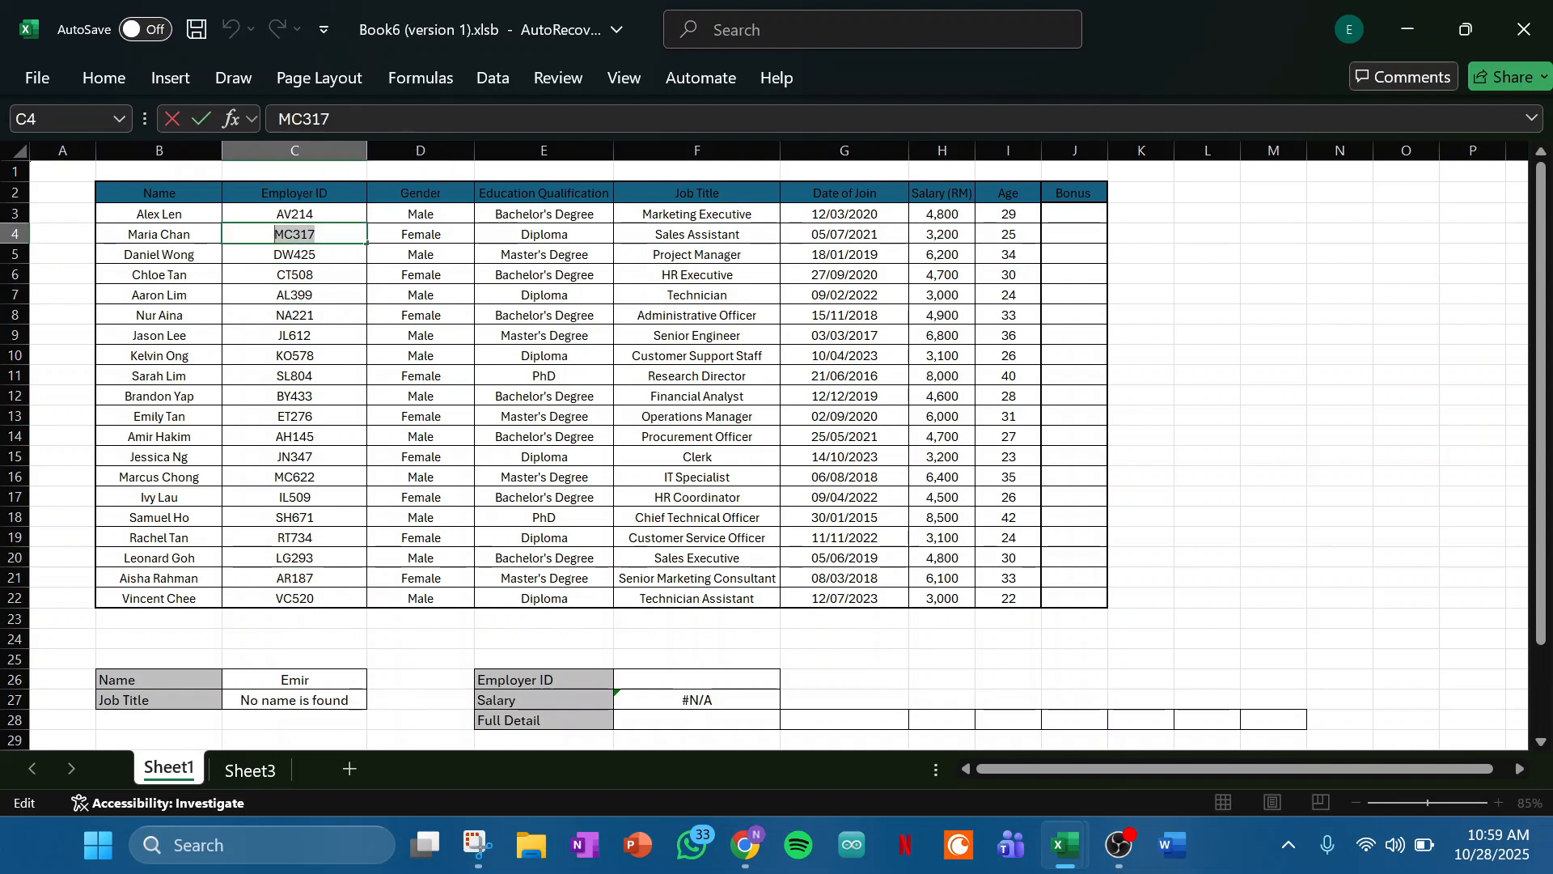
click(697, 679)
key(ctrl+v)
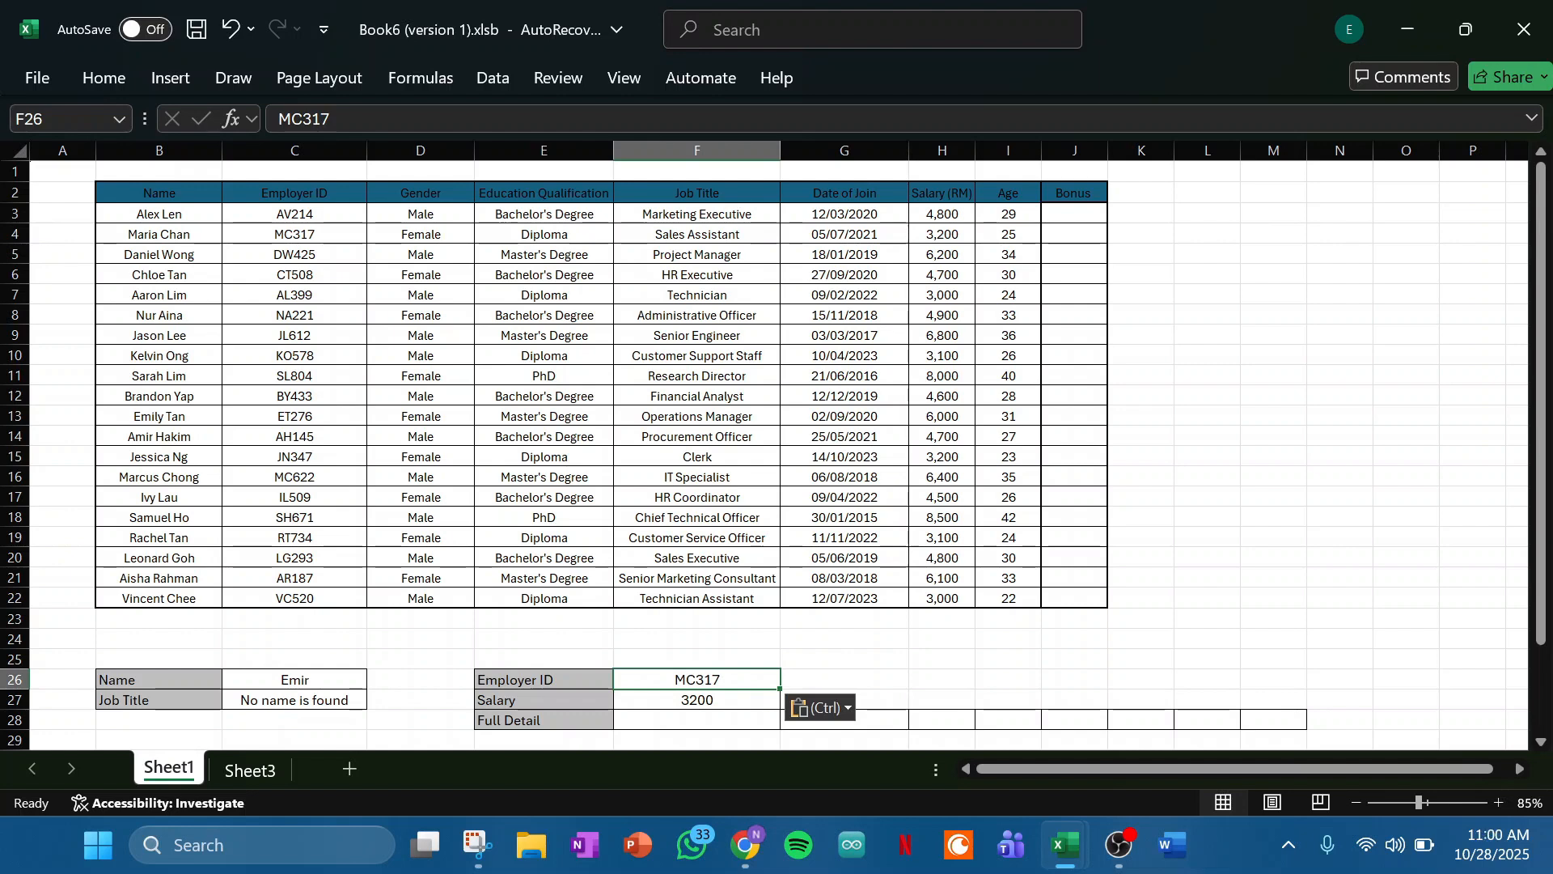
click(294, 235)
click(942, 235)
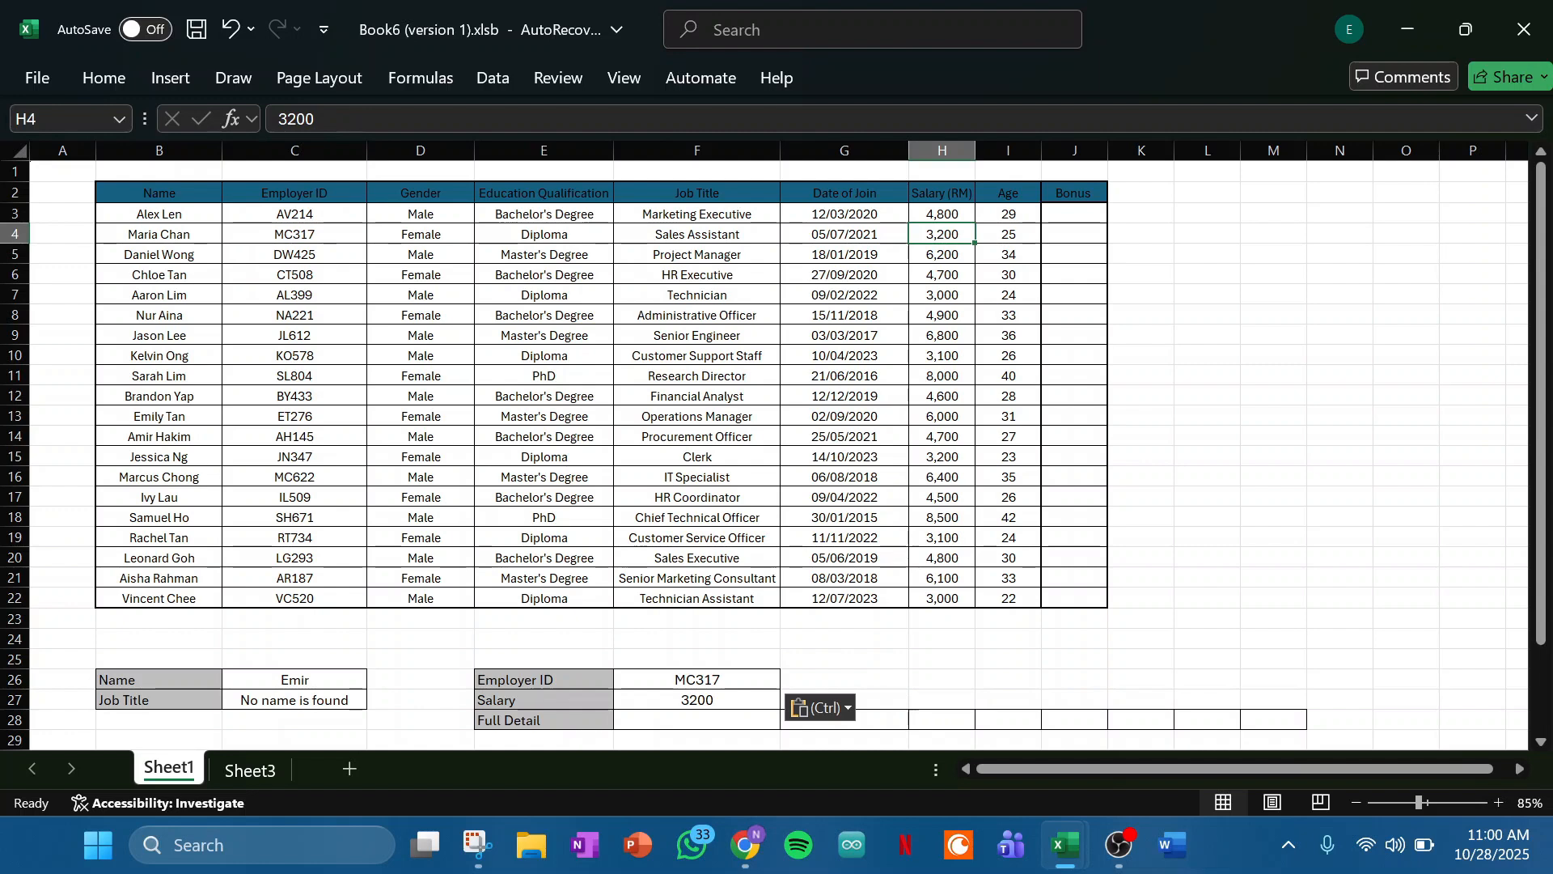
- Replace the employer ID in F26 with the one listed in C10 and compare the returned salary with H10
double_click(697, 679)
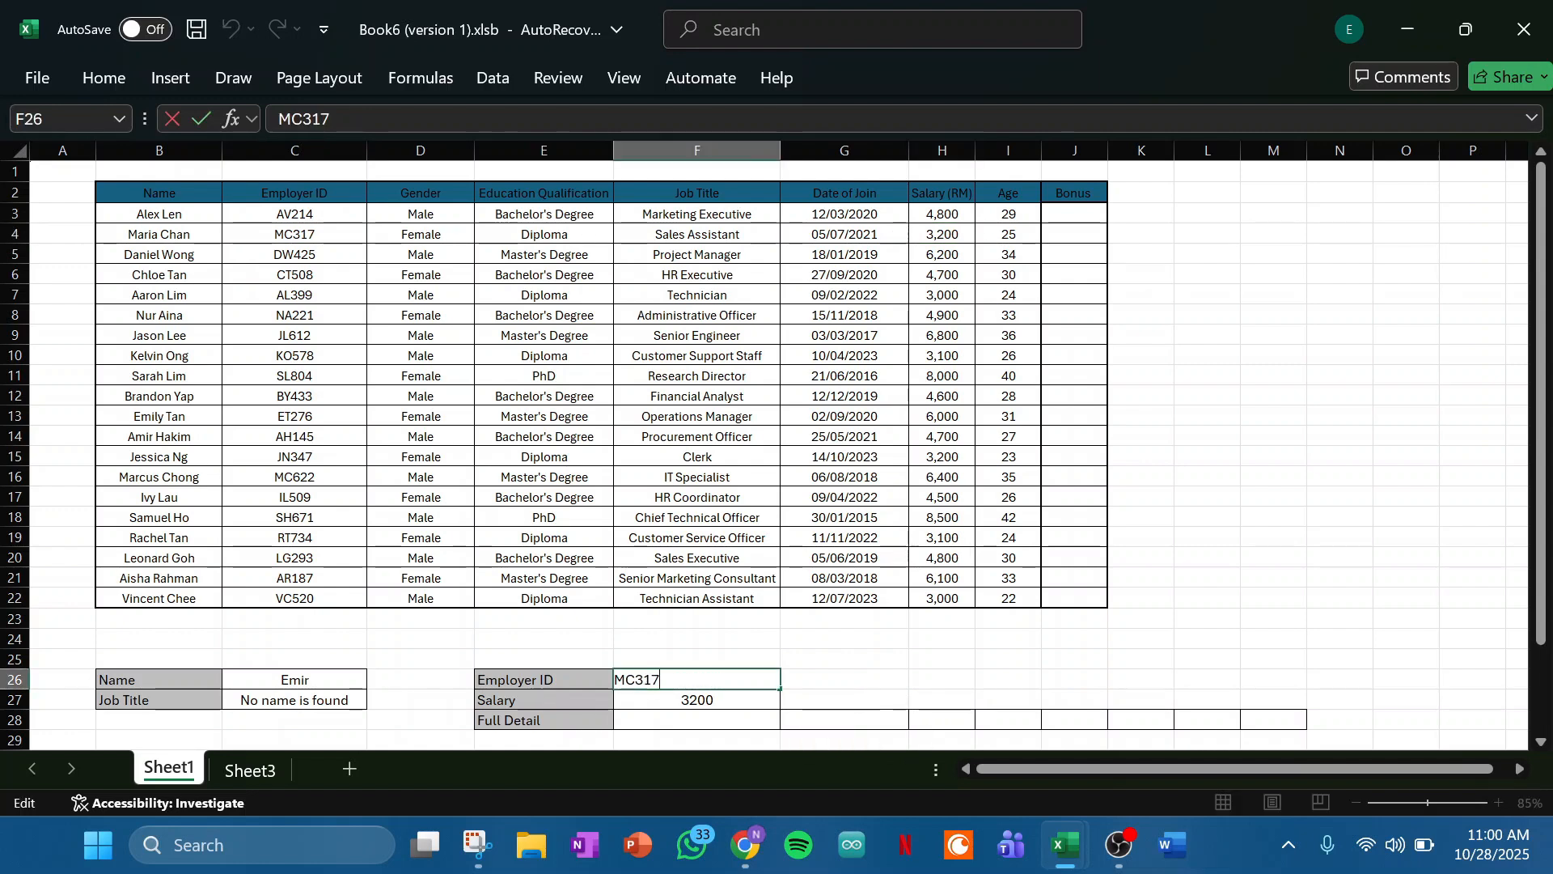
key(BackSpace)
key(BackSpace)
key(BackSpace)
key(BackSpace)
key(BackSpace)
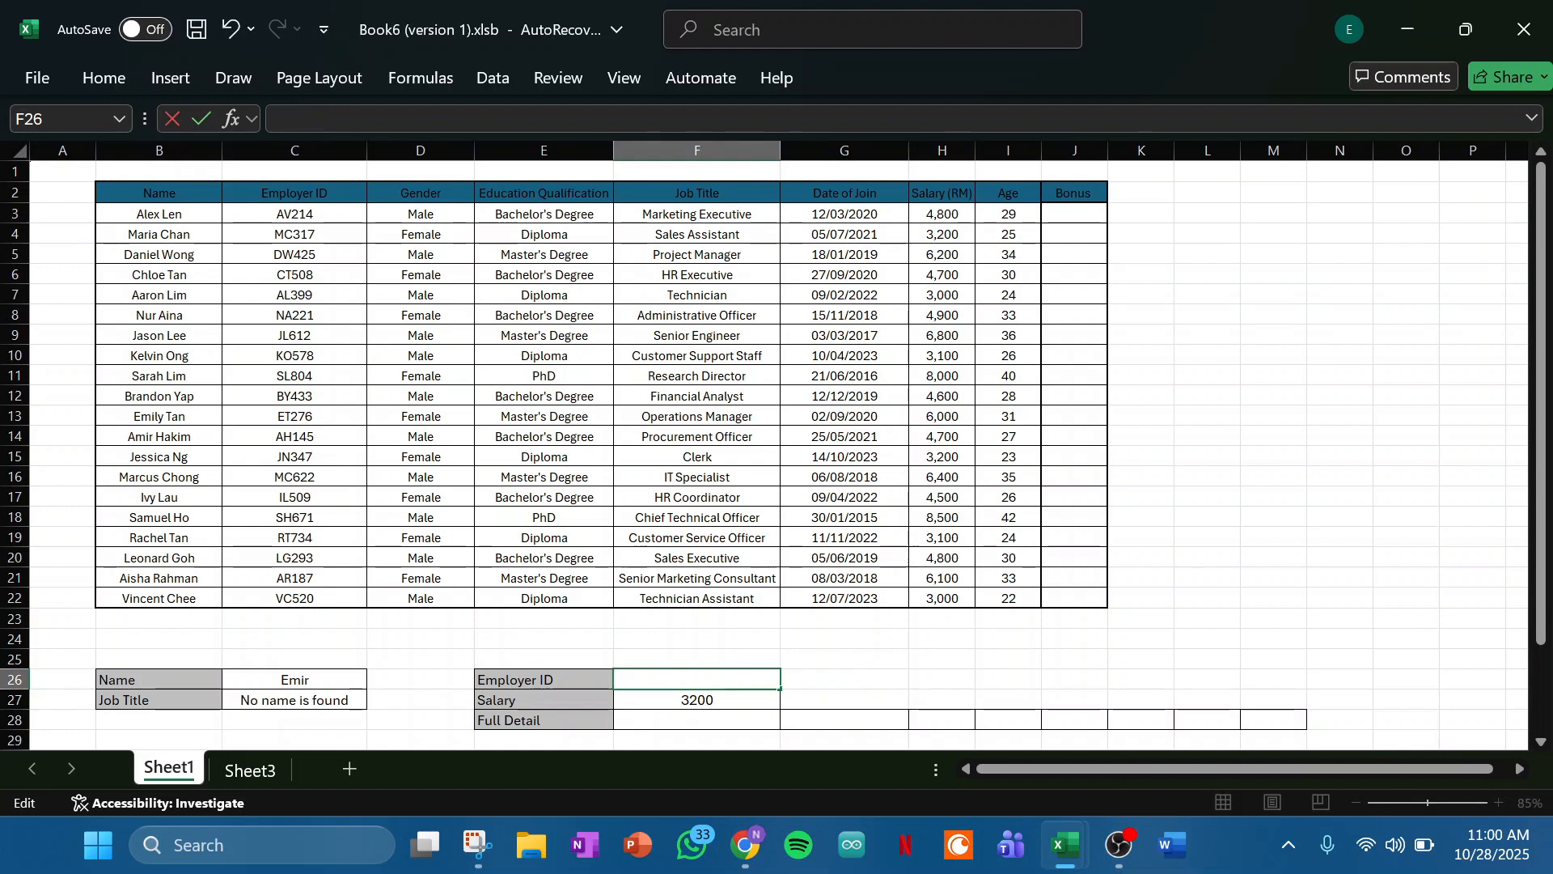
text(KO578)
key(Return)
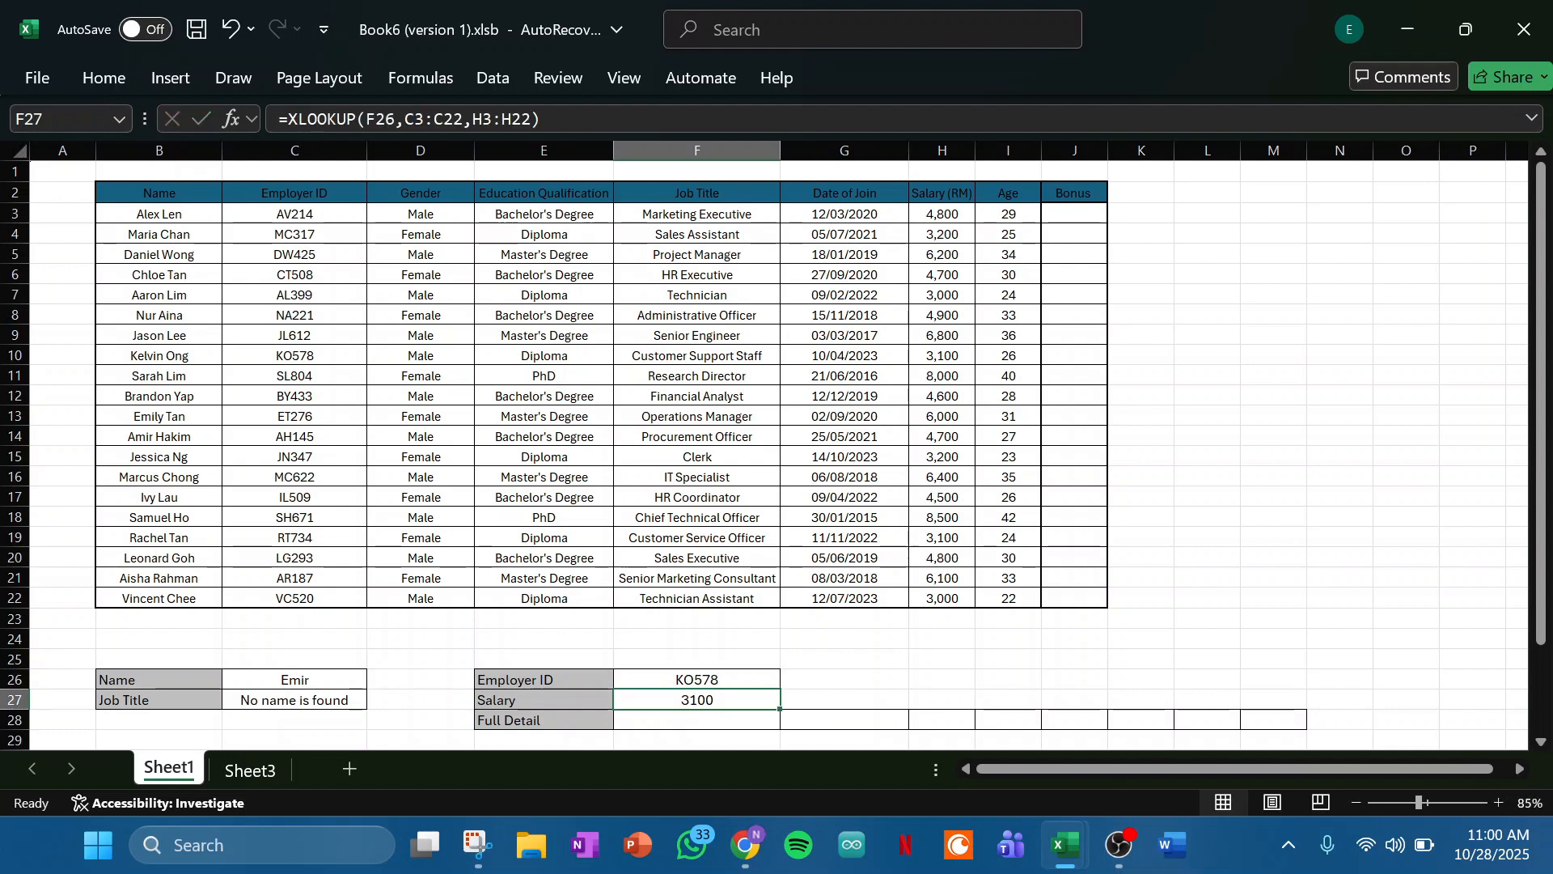
click(295, 356)
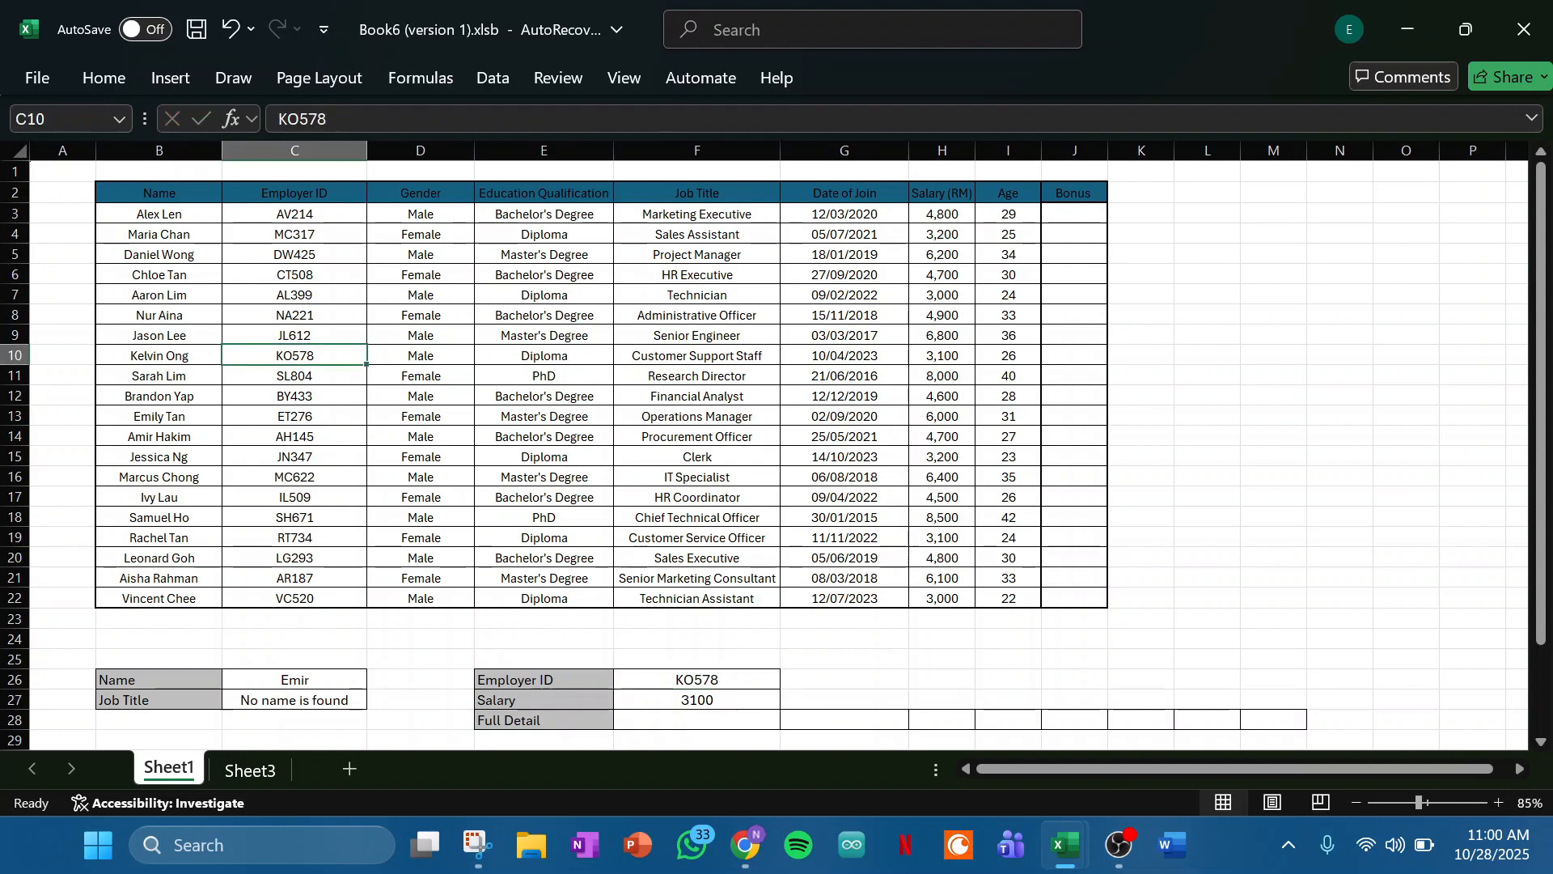
click(942, 356)
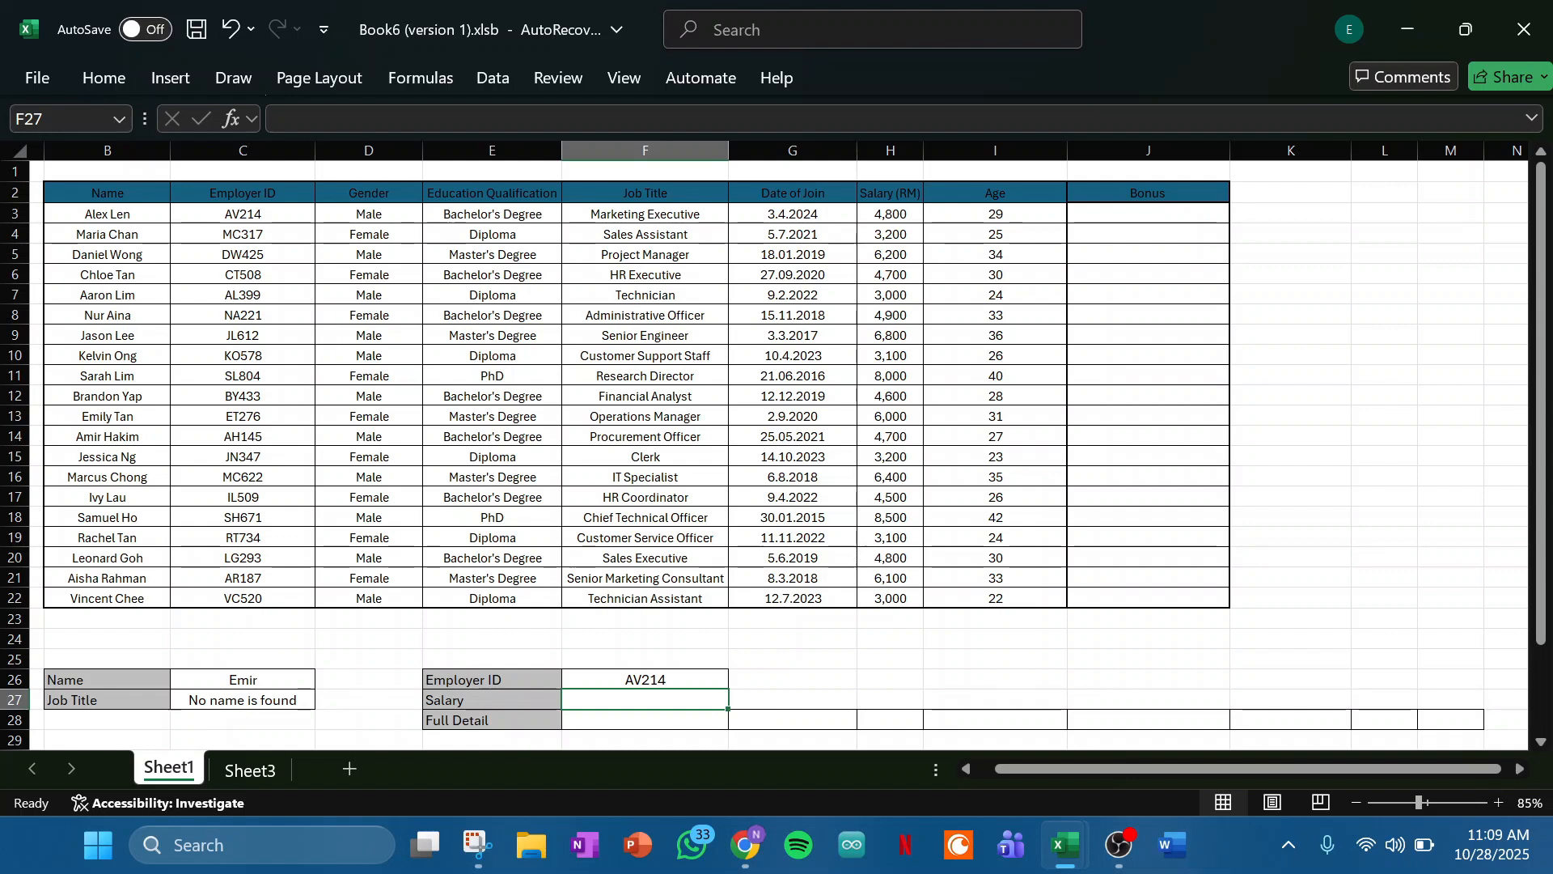
- Begin an XLOOKUP formula in the Full Detail cell F28 with F26 as the lookup value and C3:C22 as the lookup array
text(=)
key(BackSpace)
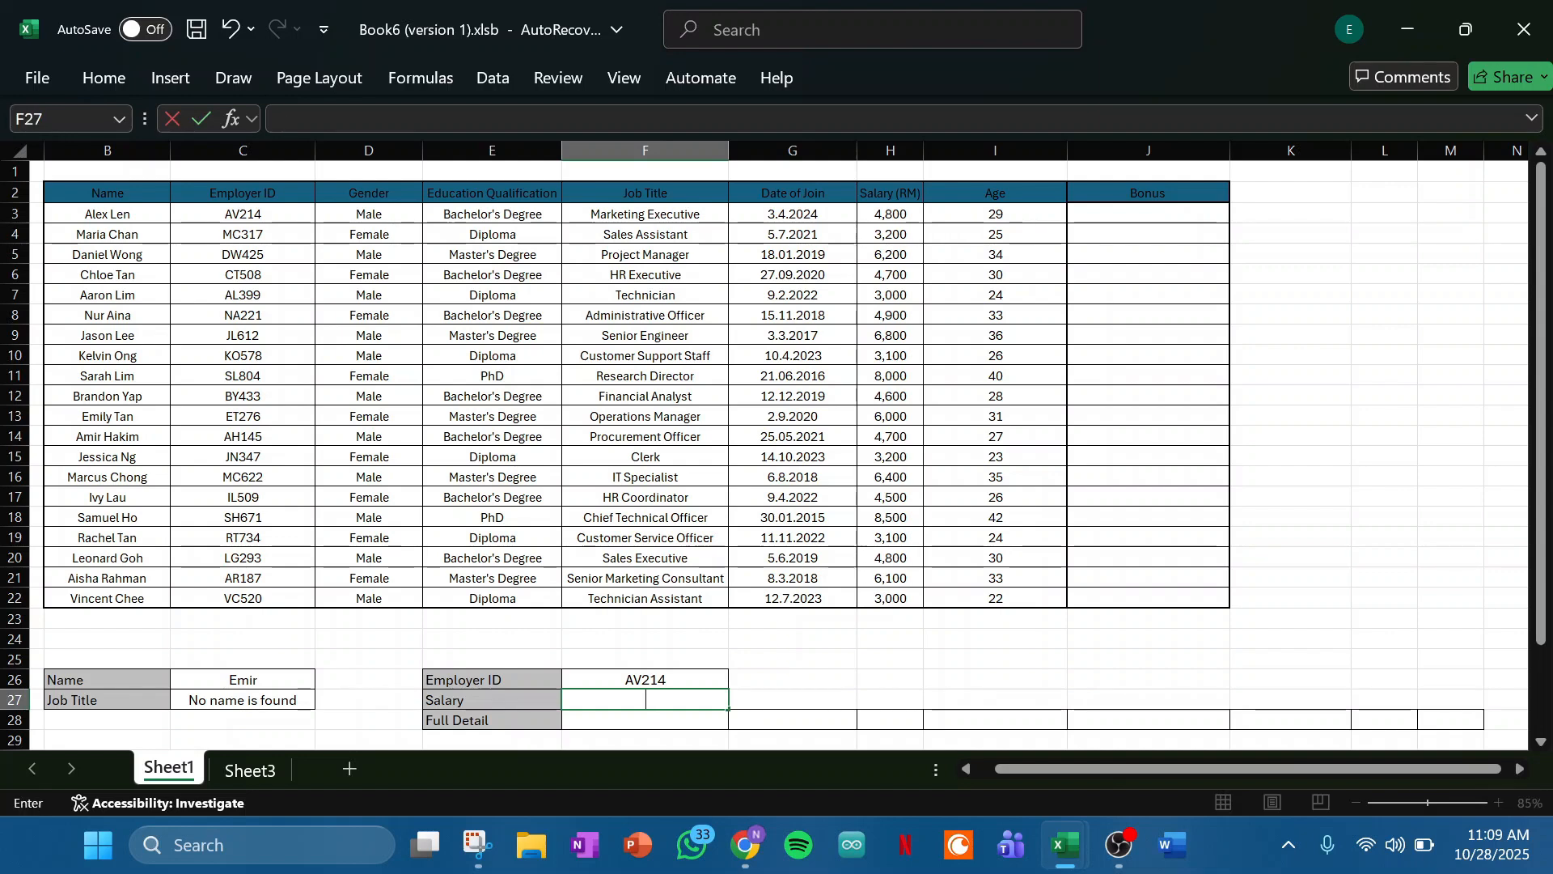
key(Return)
text(=X)
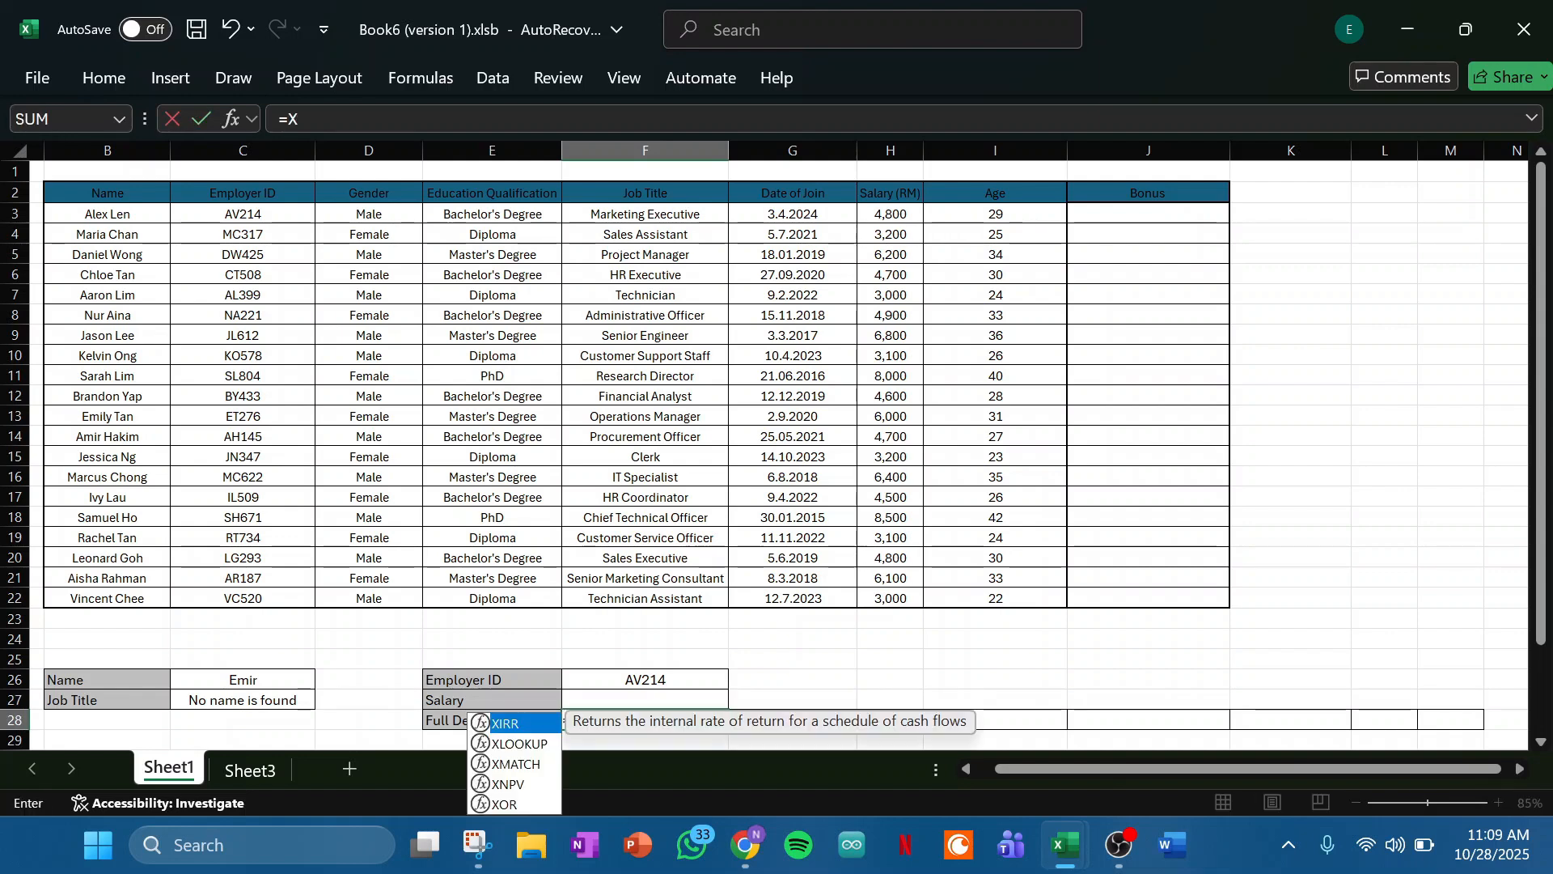
key(Down)
key(Tab)
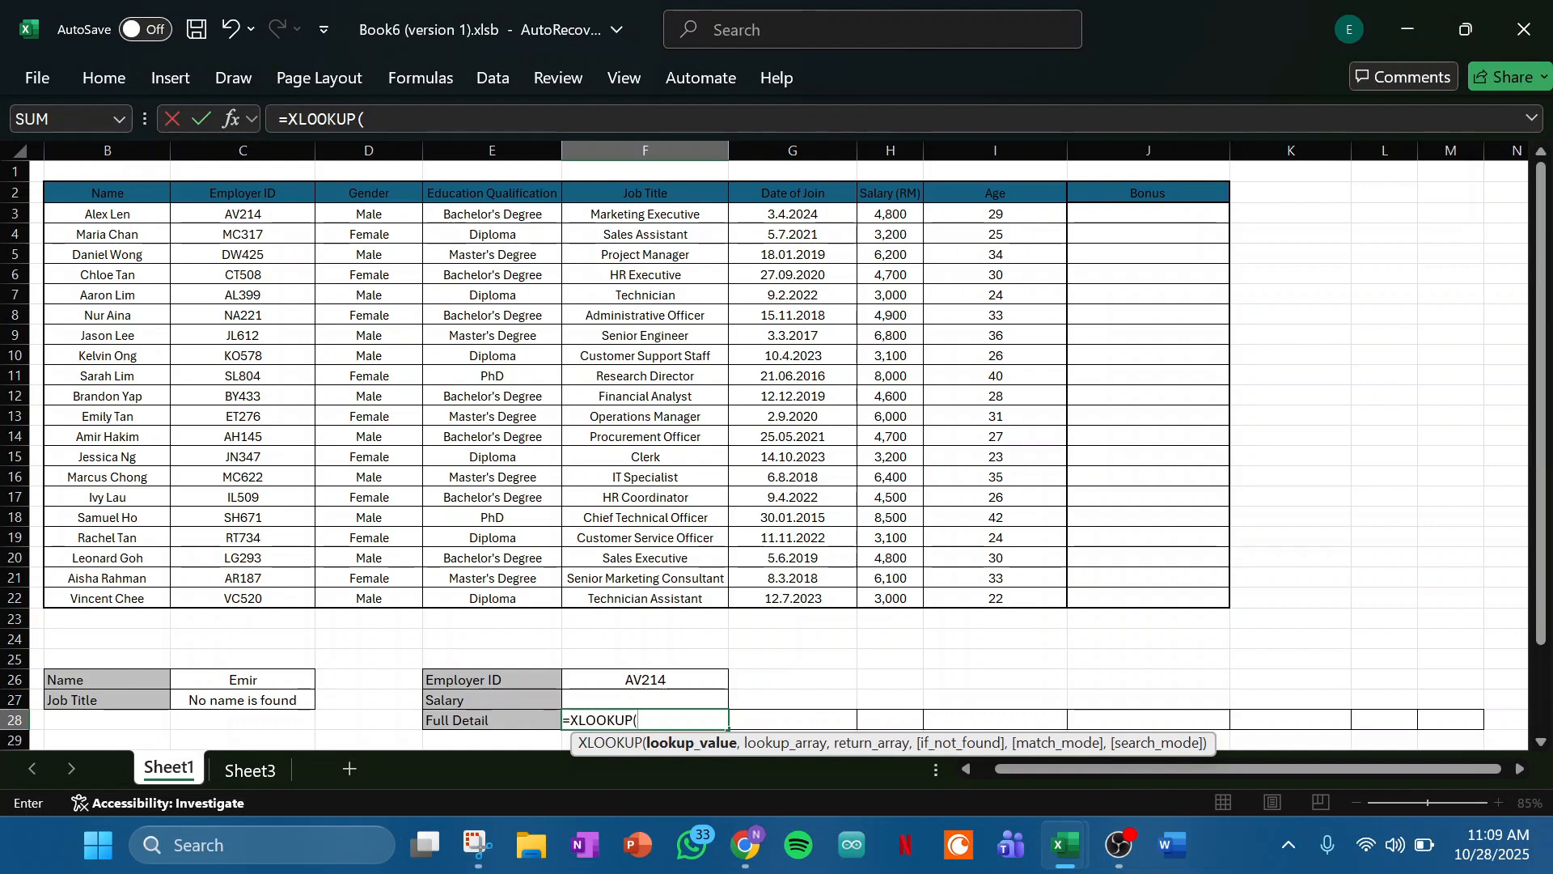
click(645, 679)
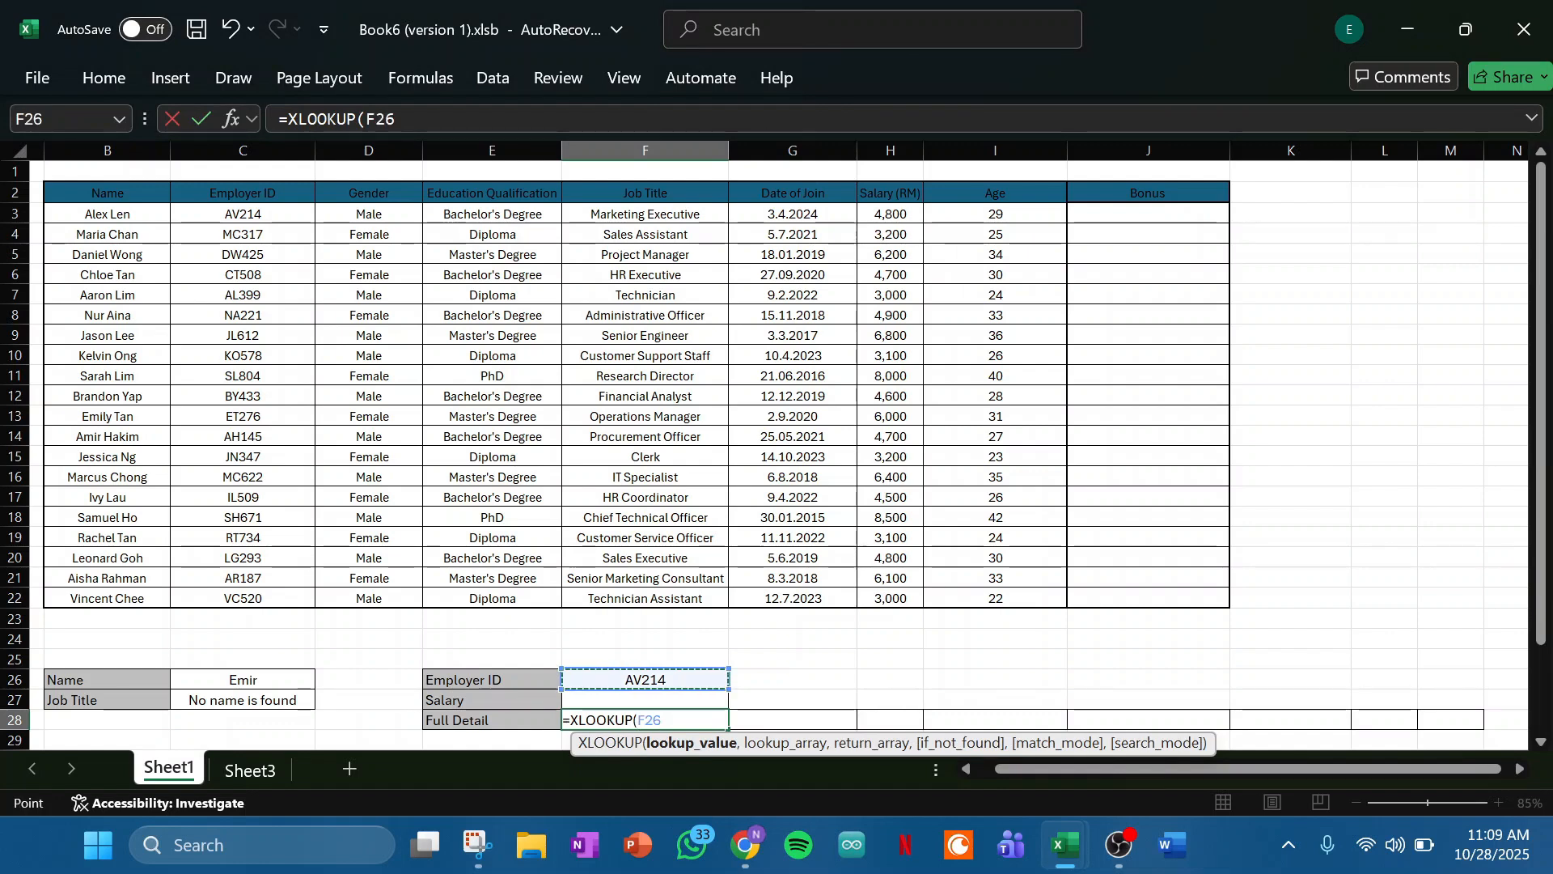
text(,)
click(243, 214)
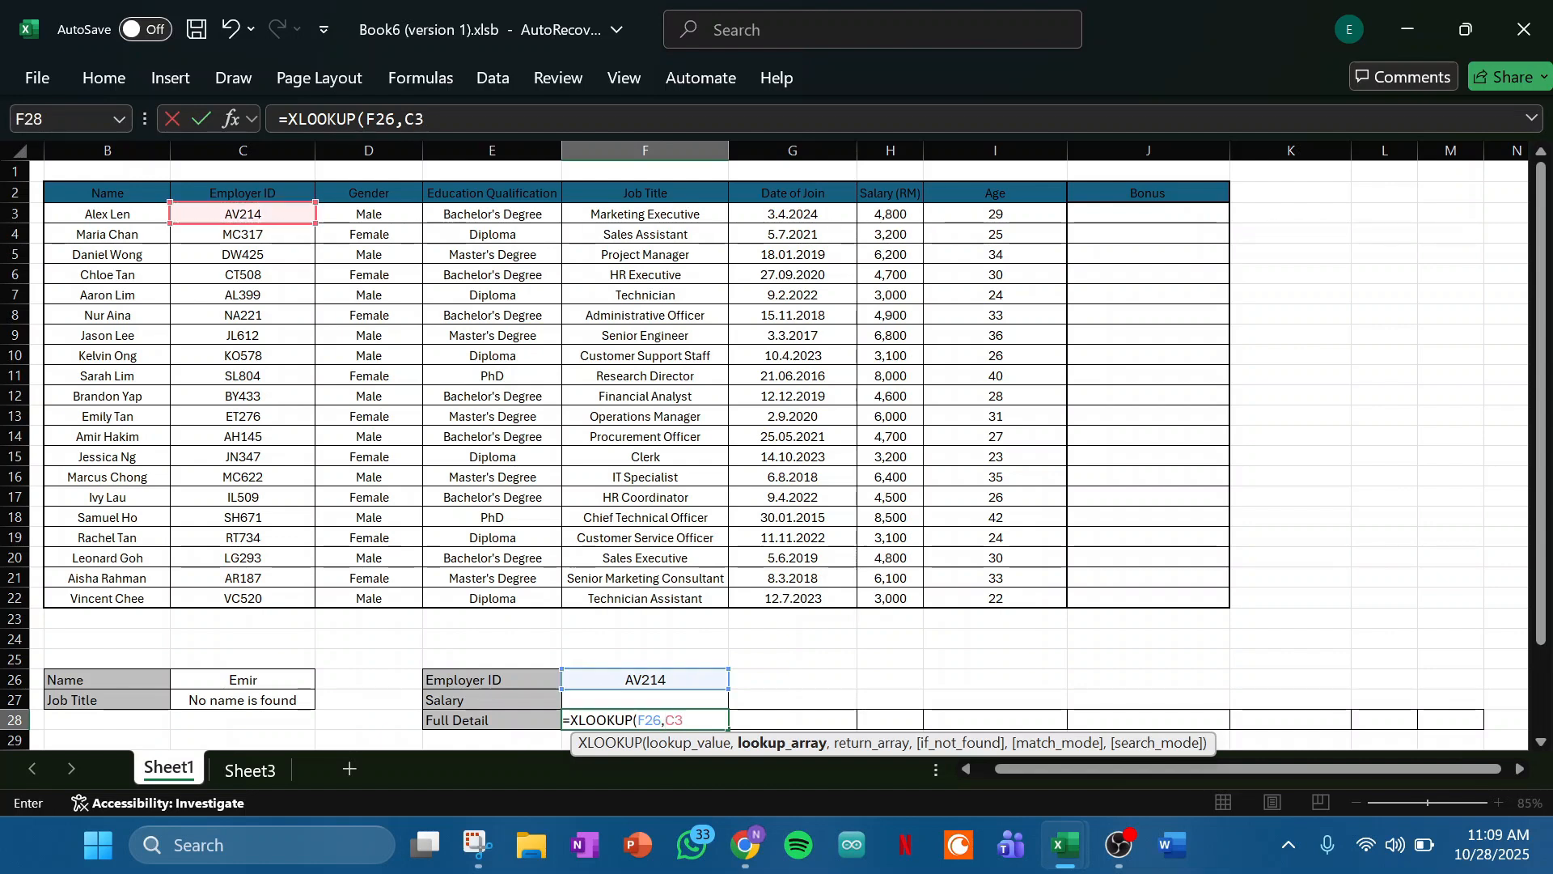
drag(243, 254, 243, 598)
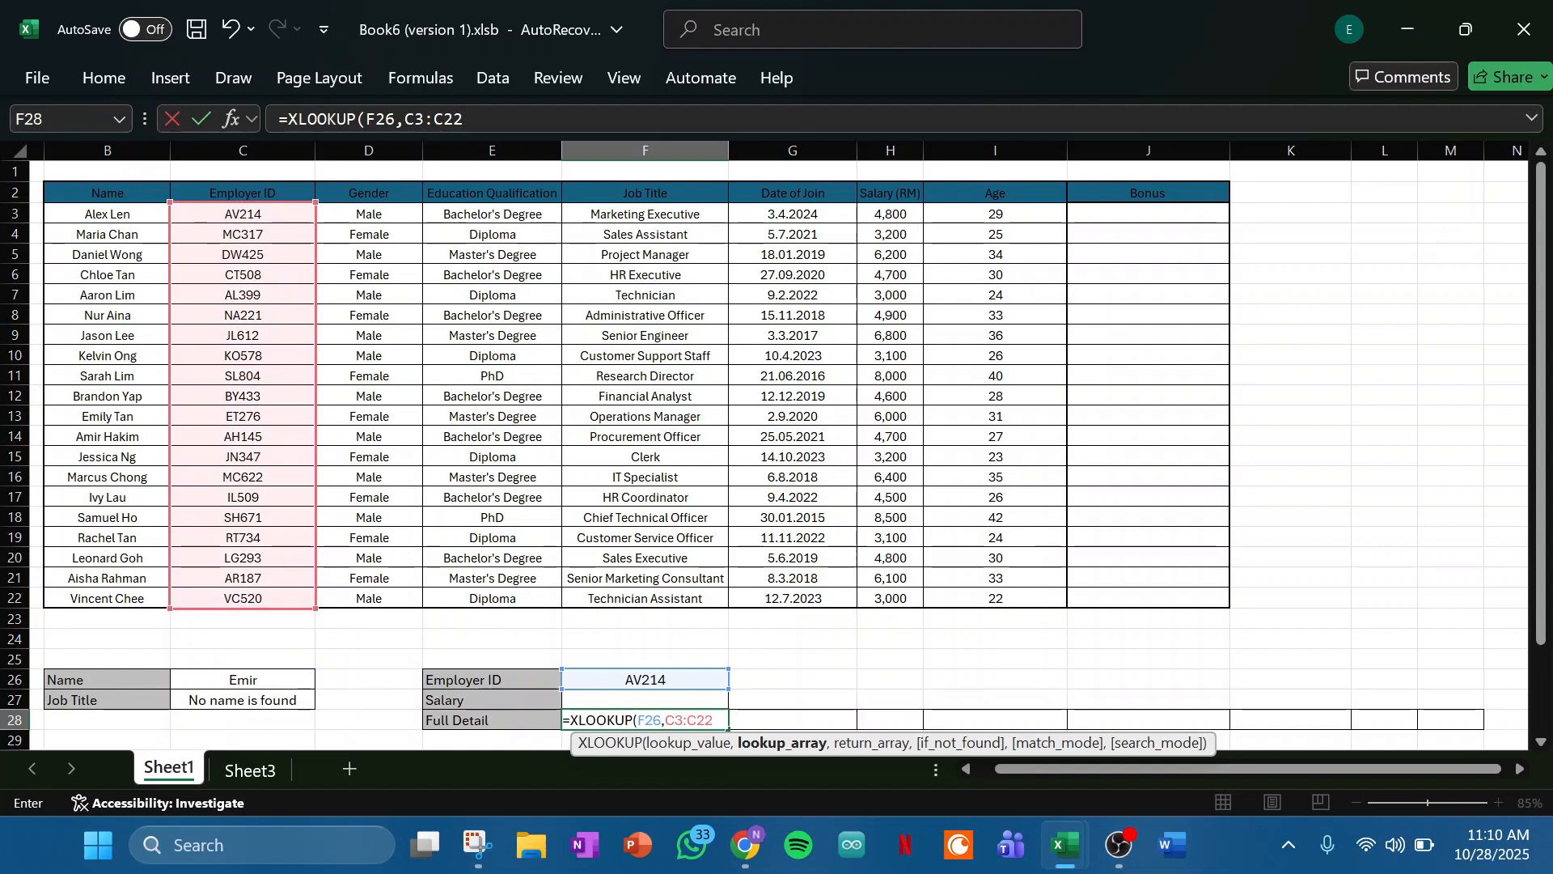
text(,)
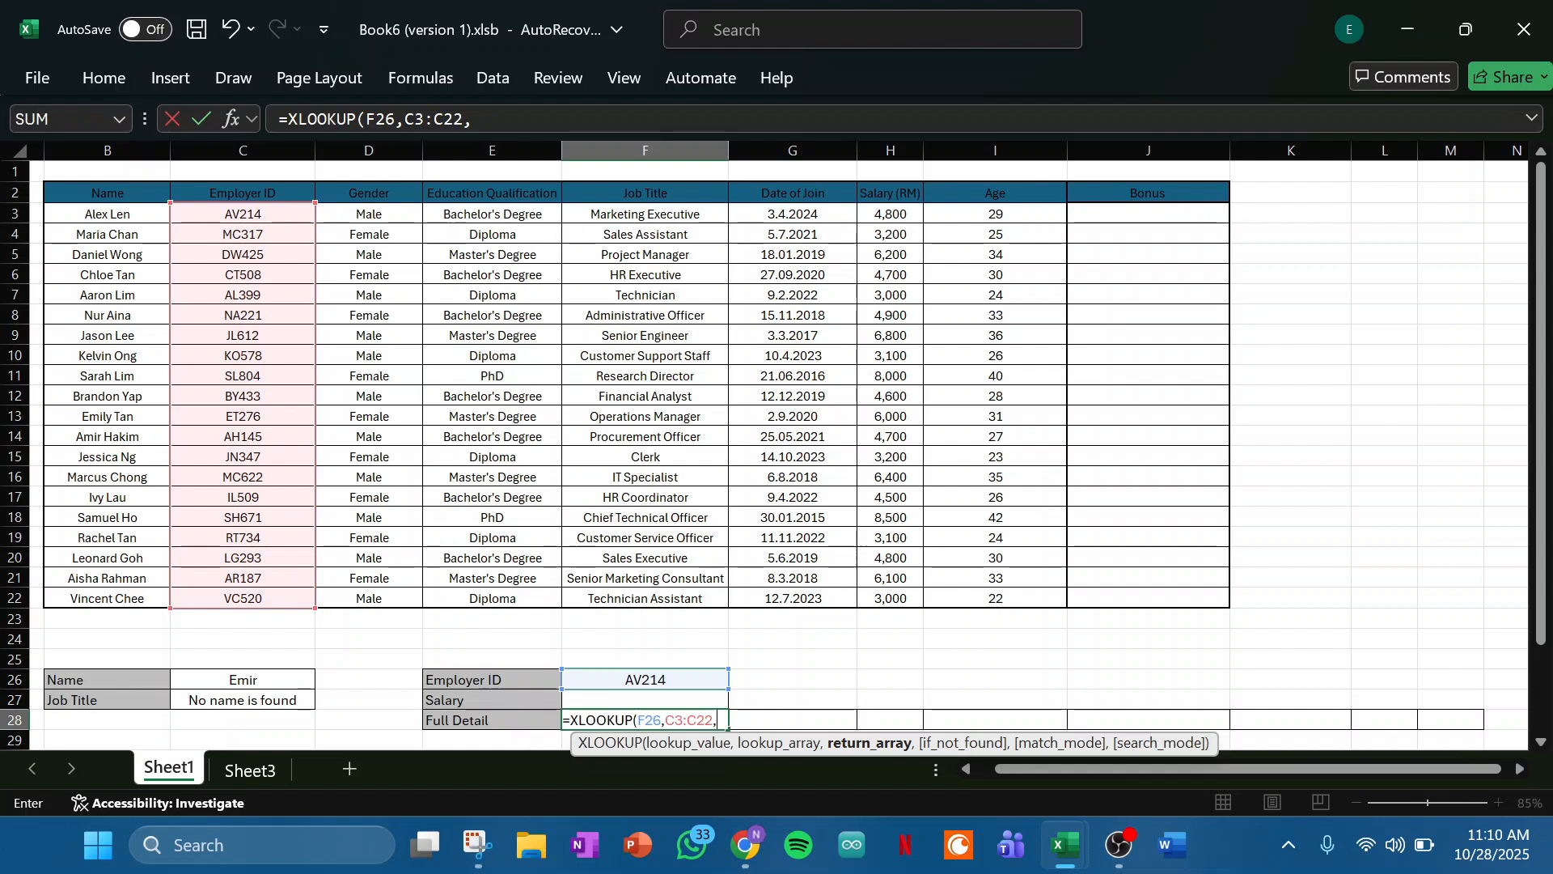
- Complete the XLOOKUP formula in F28 with B3:I22 as the return array
click(107, 213)
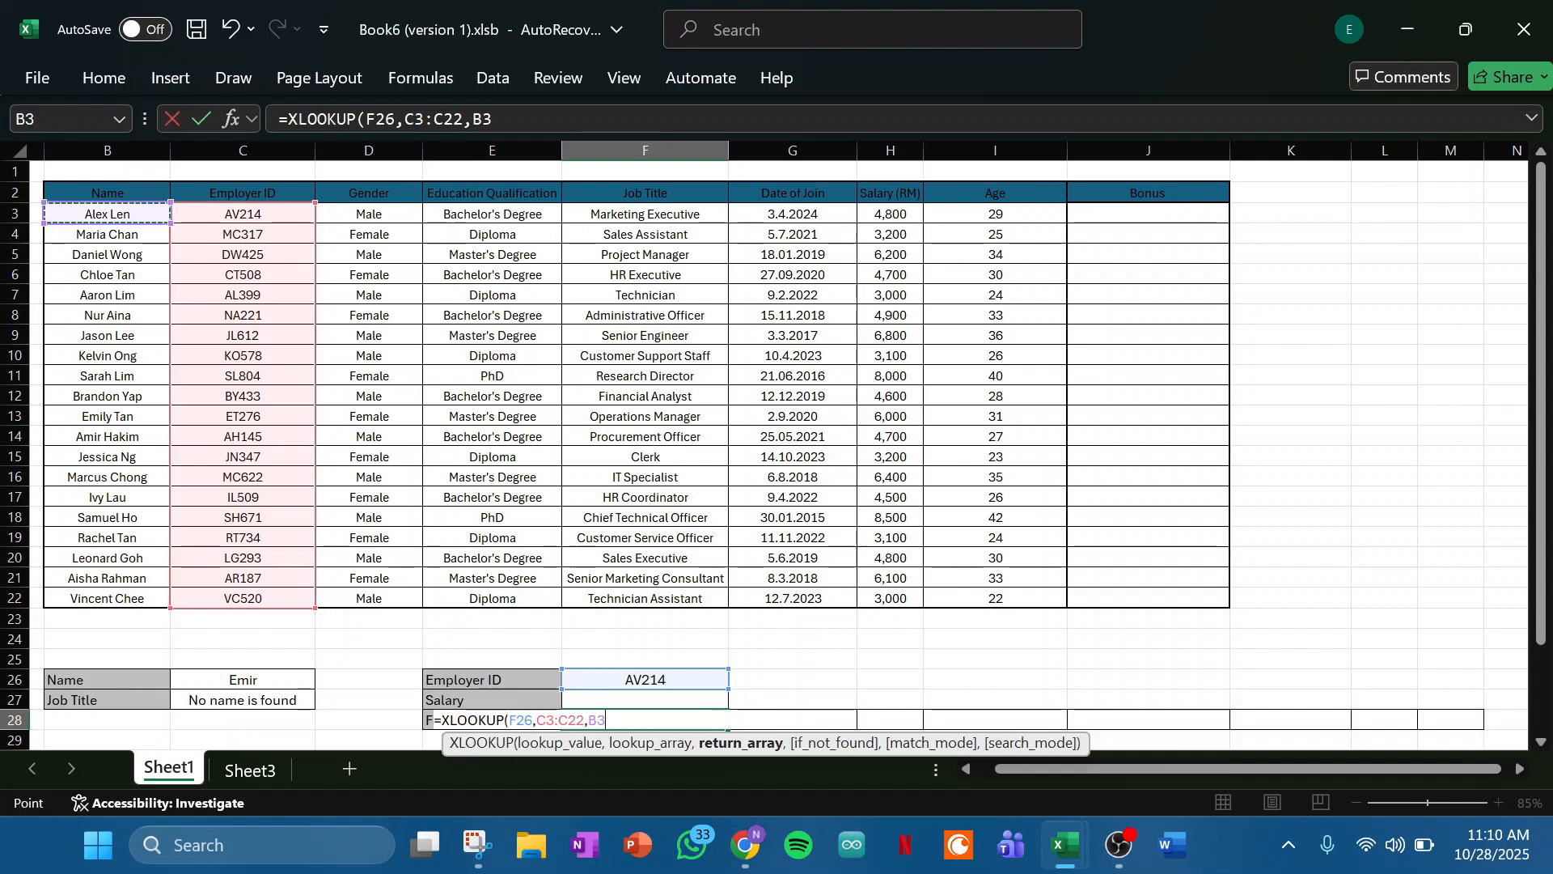
text(:H21)
key(BackSpace)
key(BackSpace)
key(BackSpace)
text(I22)
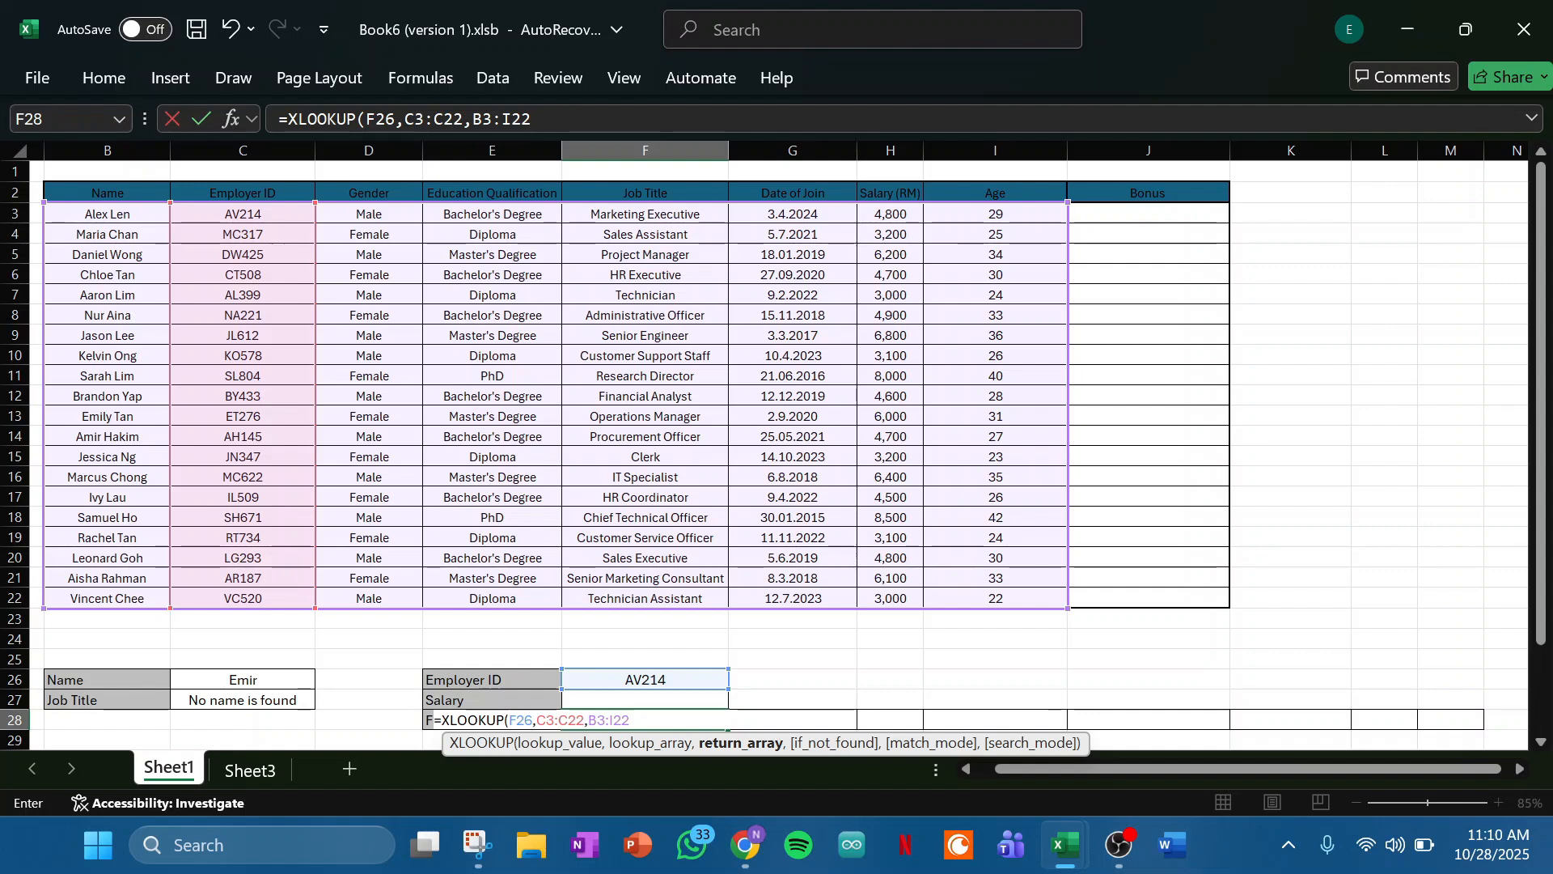
text())
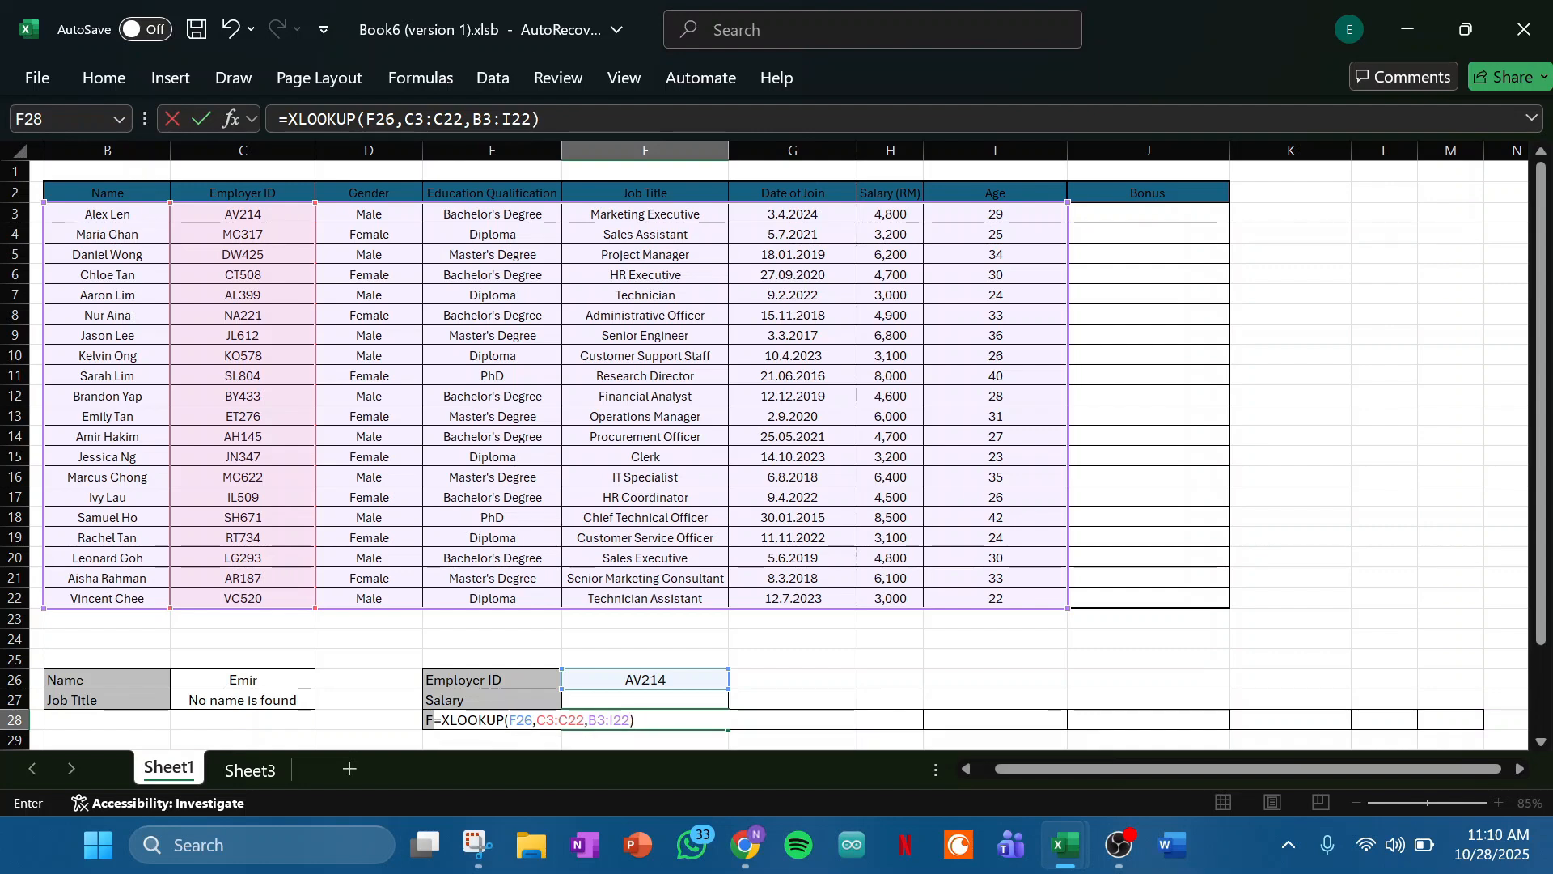
key(Return)
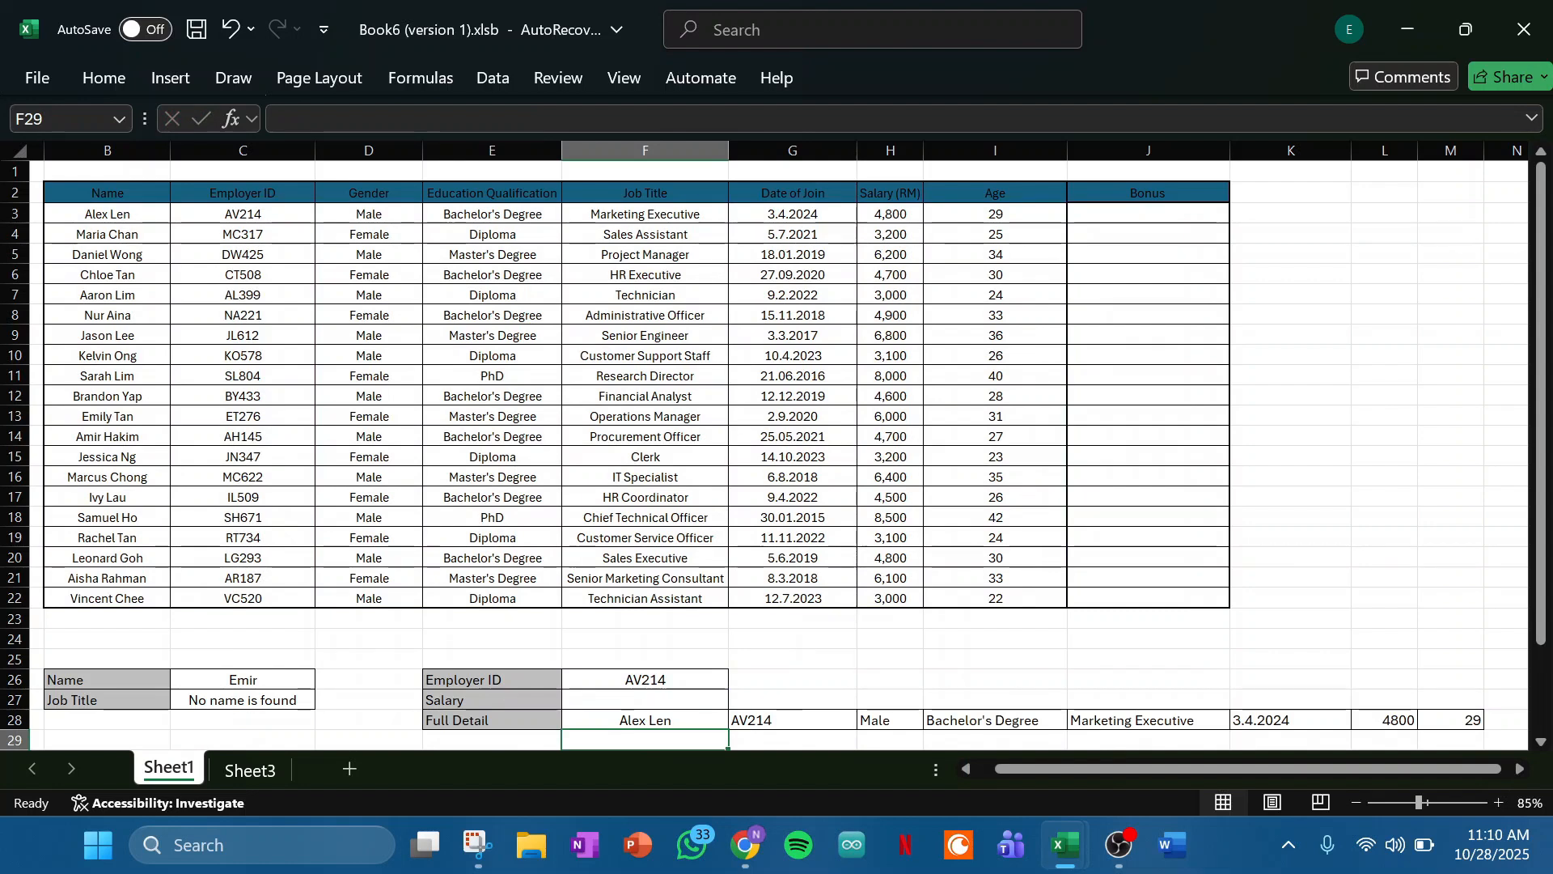
- Examine the spilled employee details across G28:M28, from the employer ID through to the age
click(793, 720)
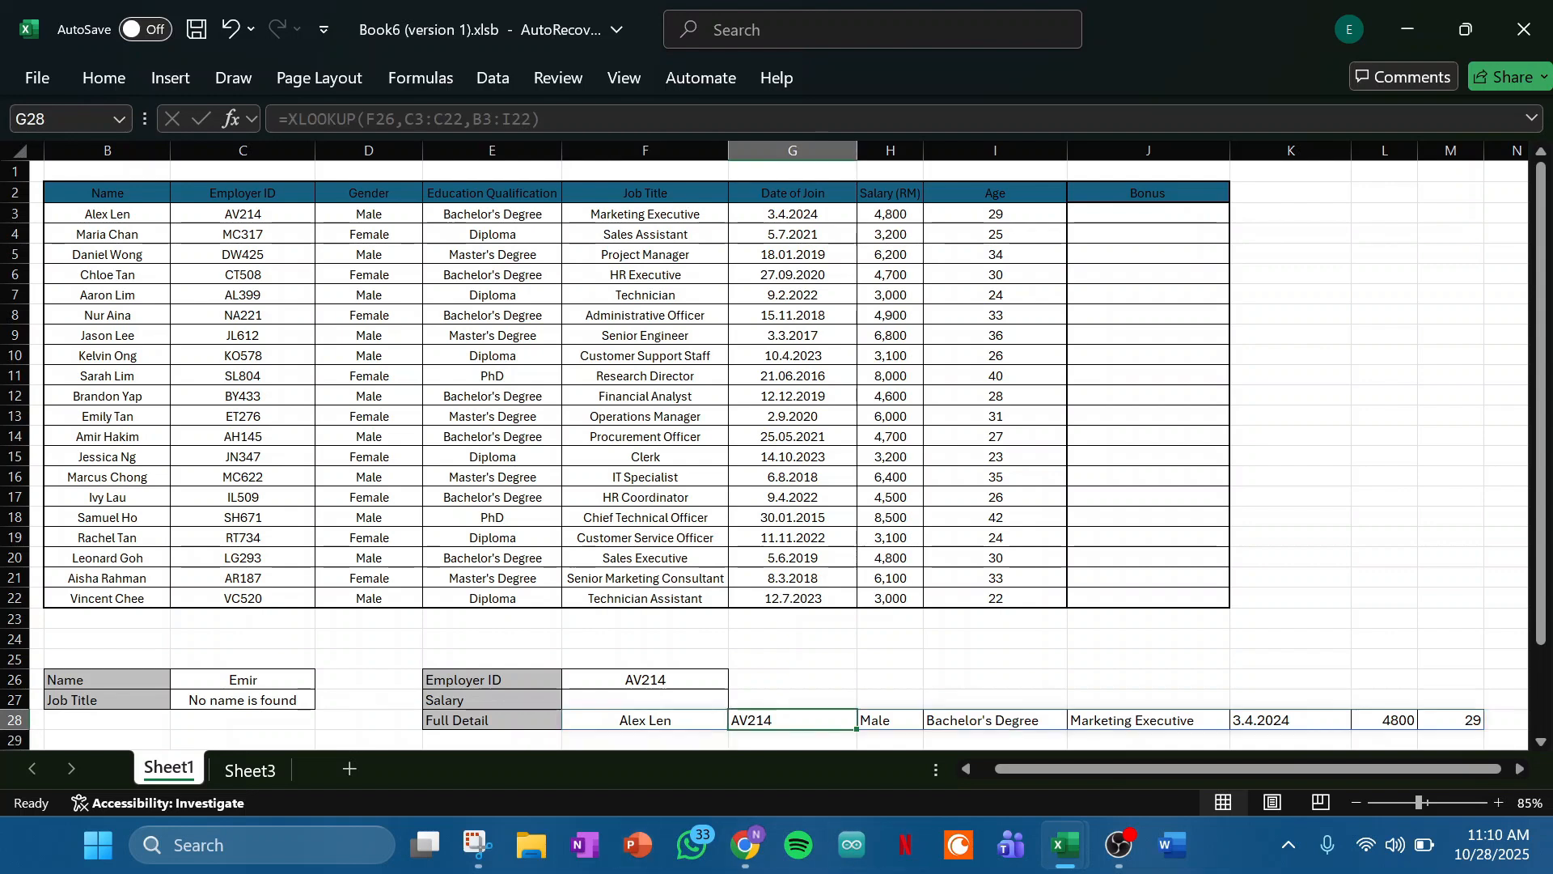
click(995, 720)
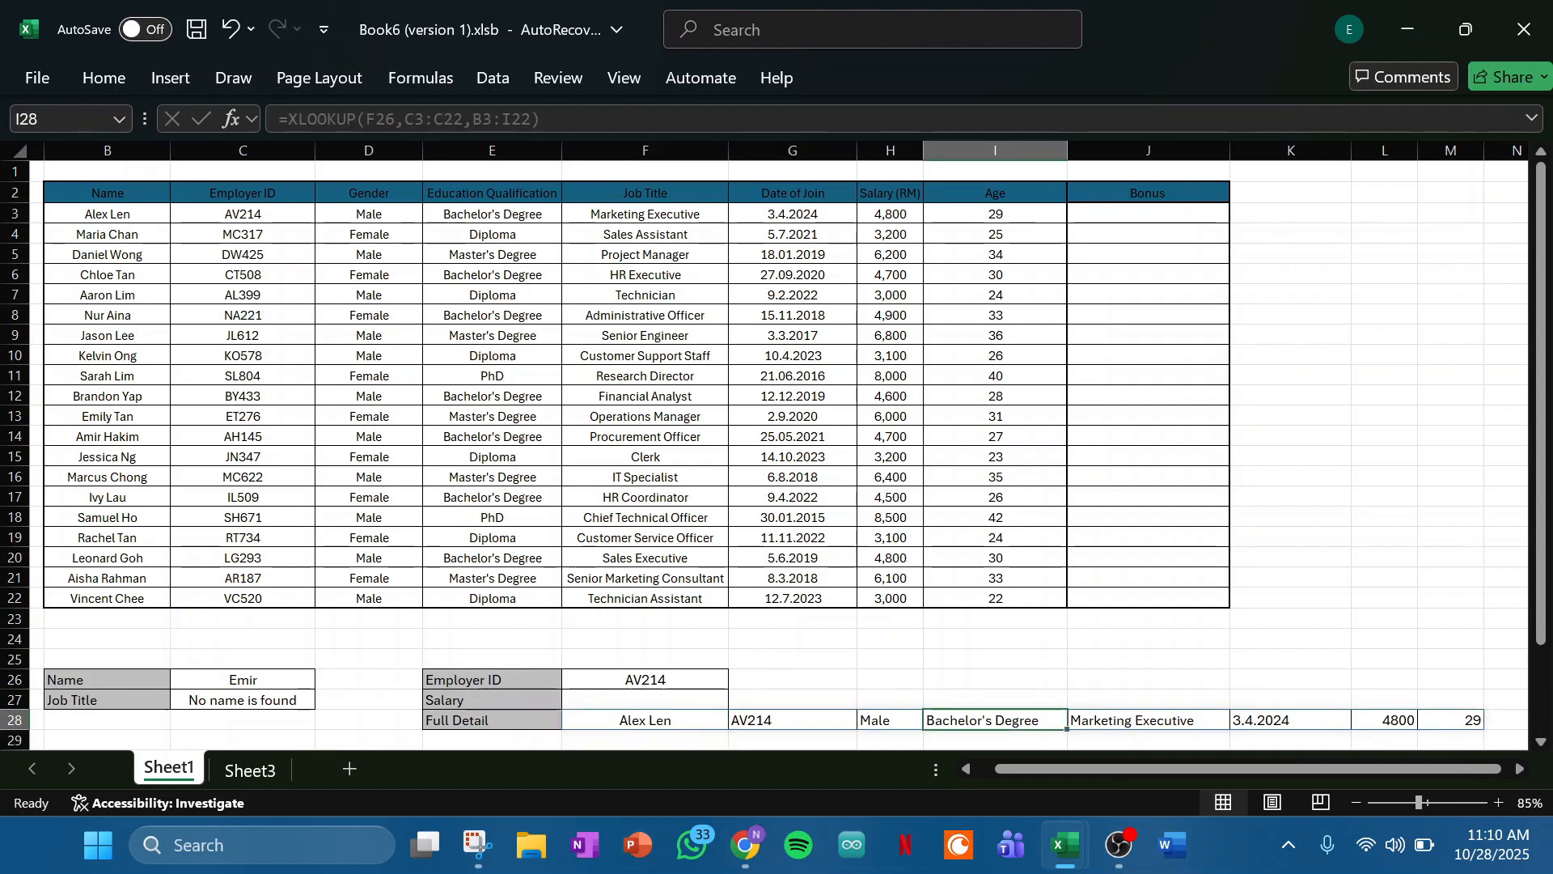
click(1148, 720)
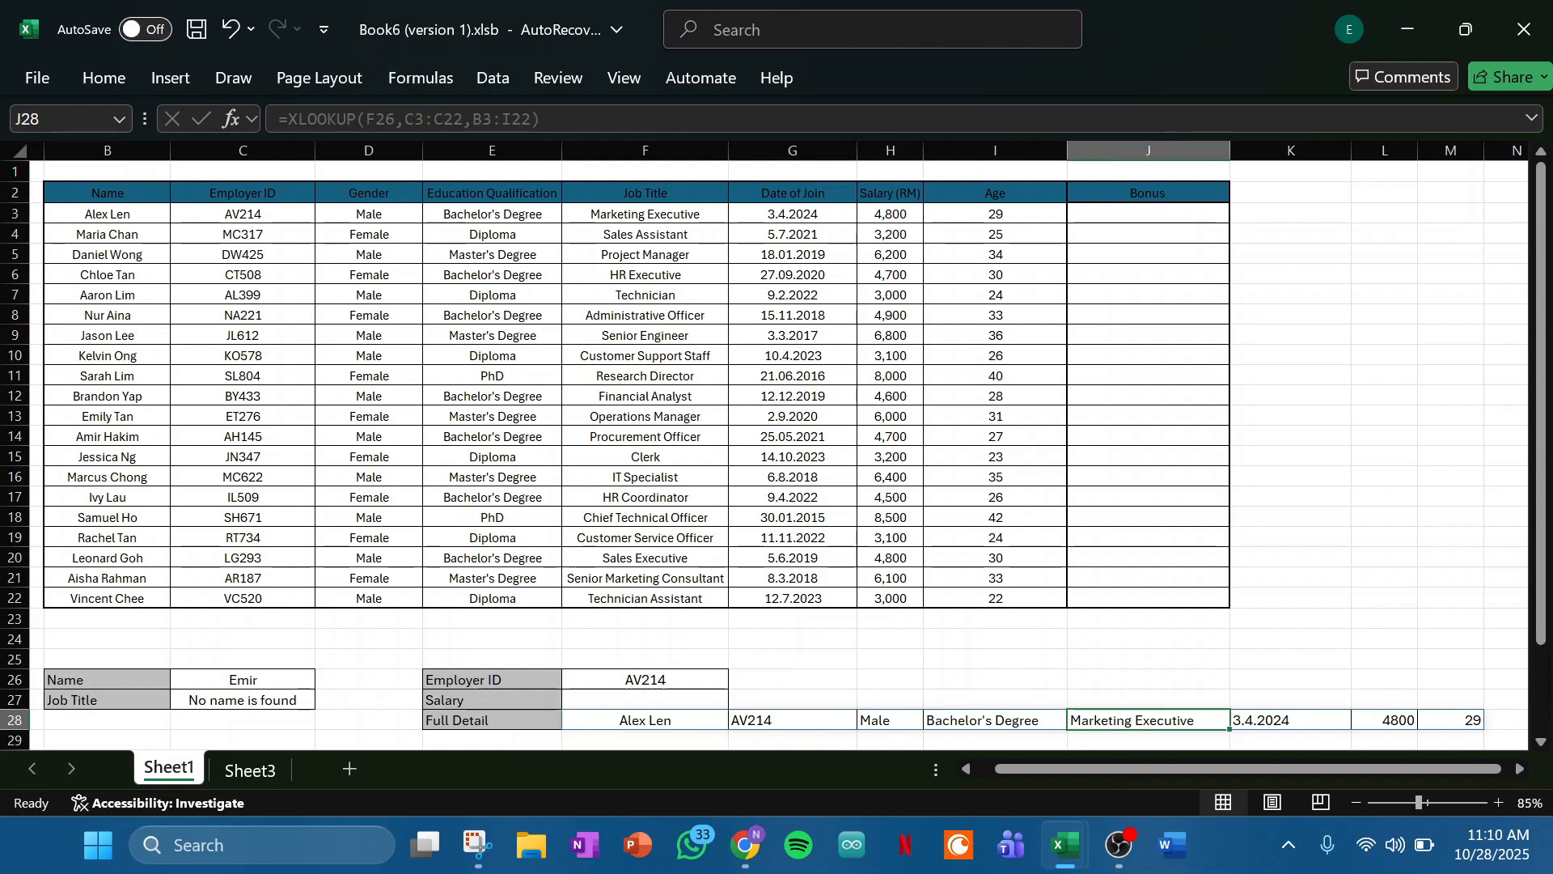
click(1291, 720)
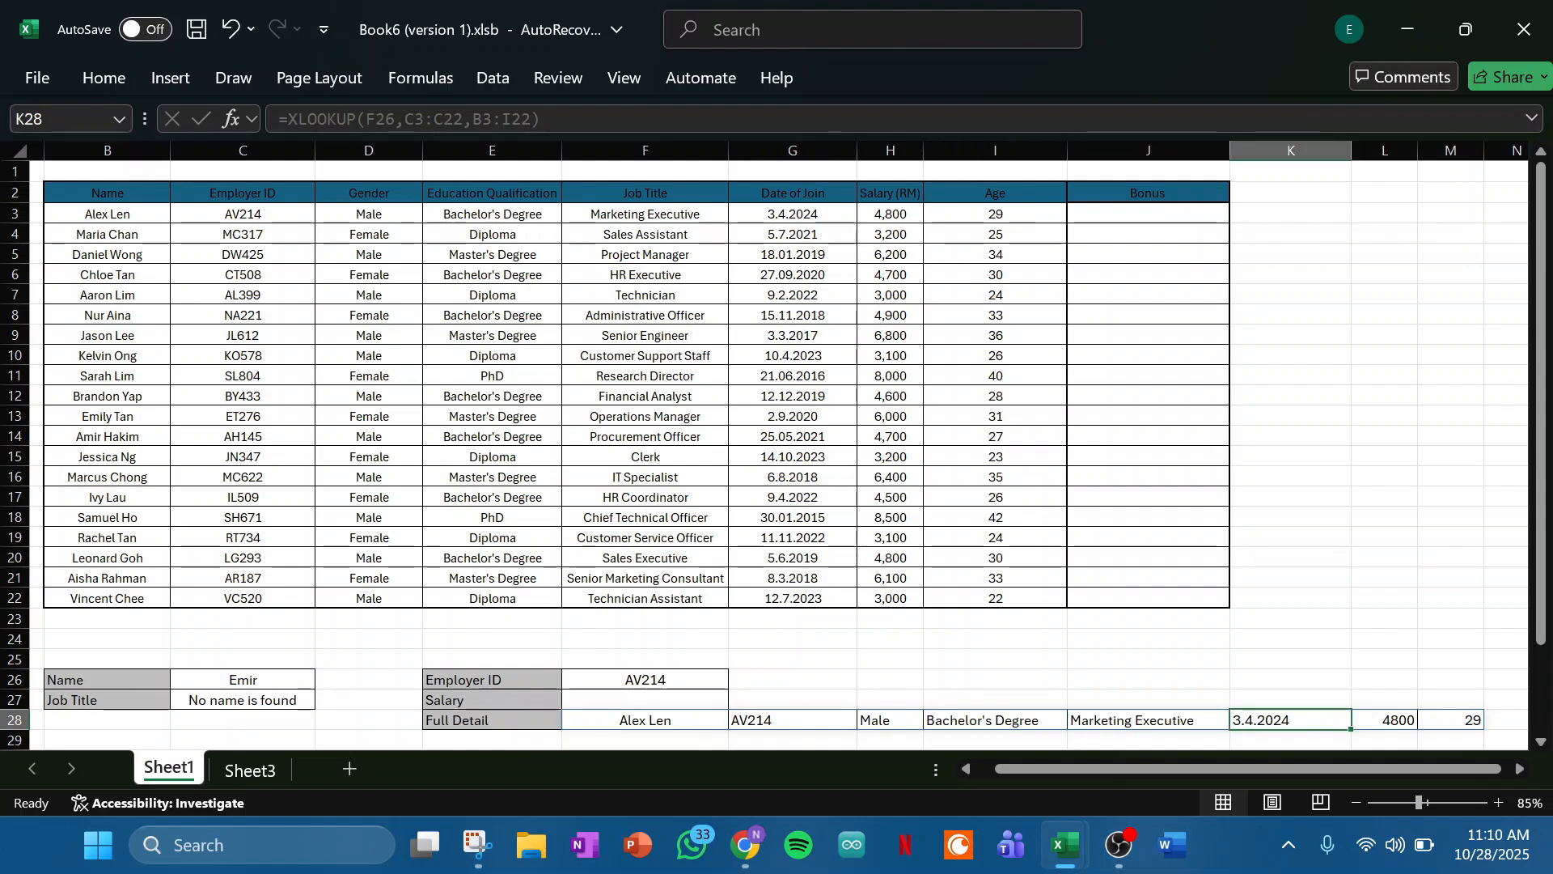
click(1384, 720)
click(1450, 720)
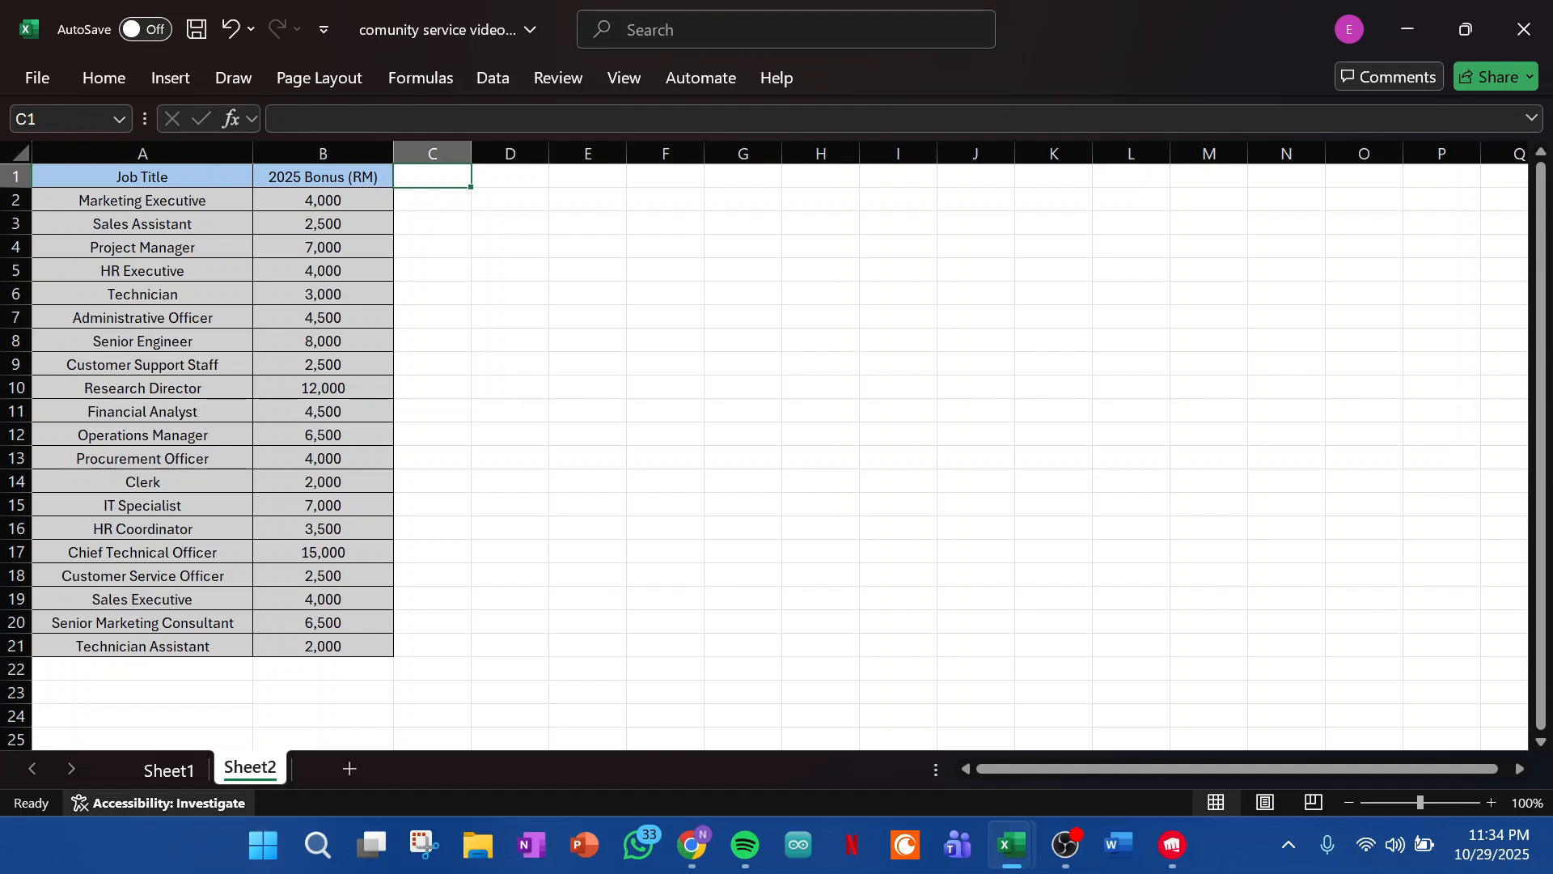
- Add a "bonus" column header in J2 of Sheet1, beside the Age column
click(168, 769)
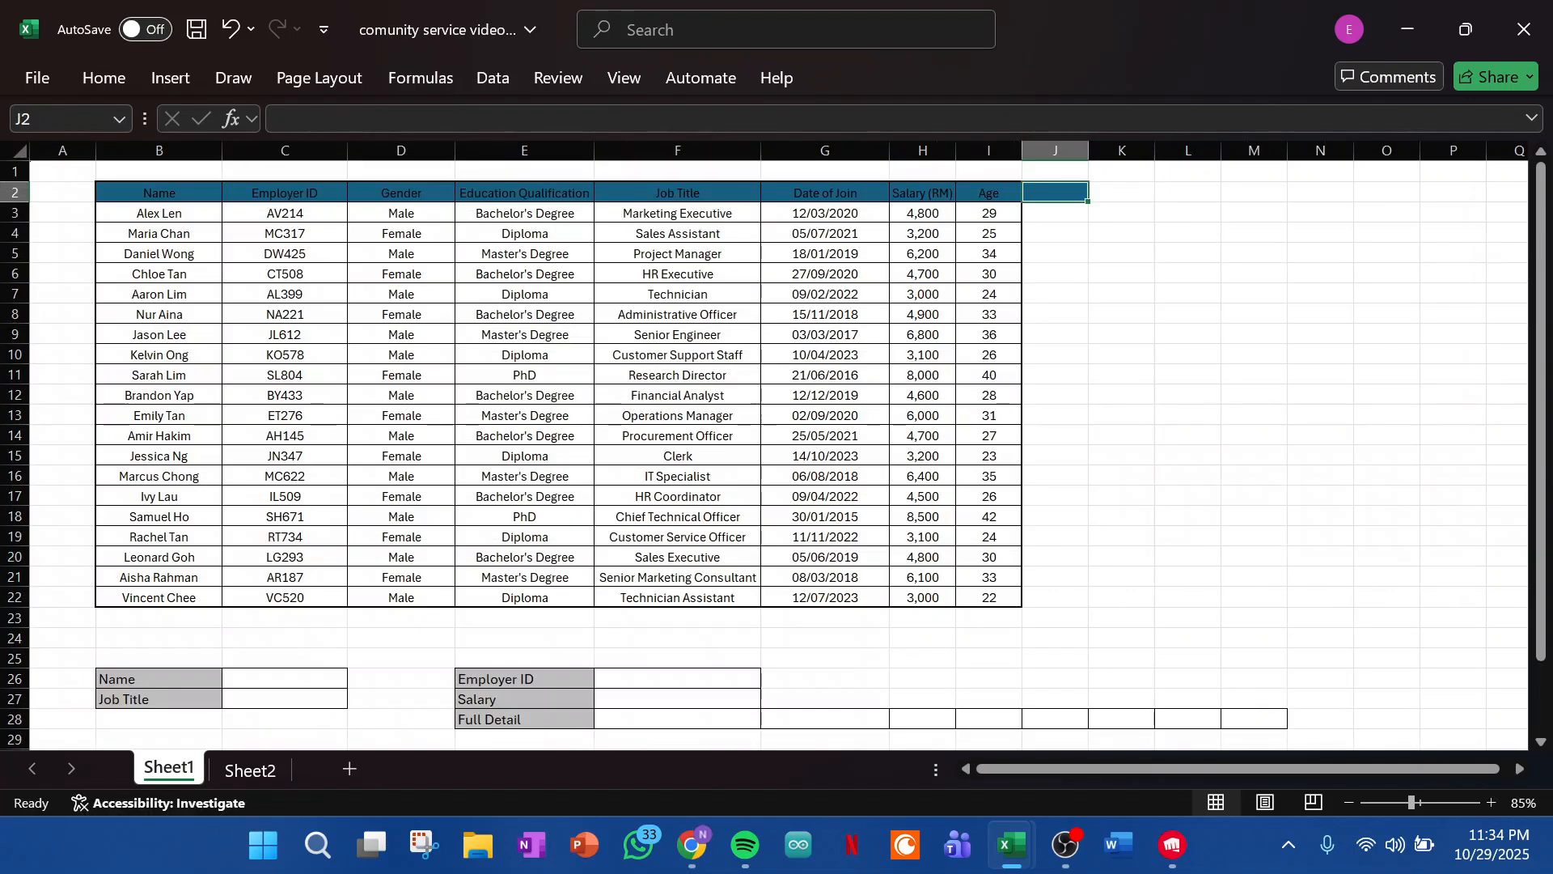
text(bonus)
key(Return)
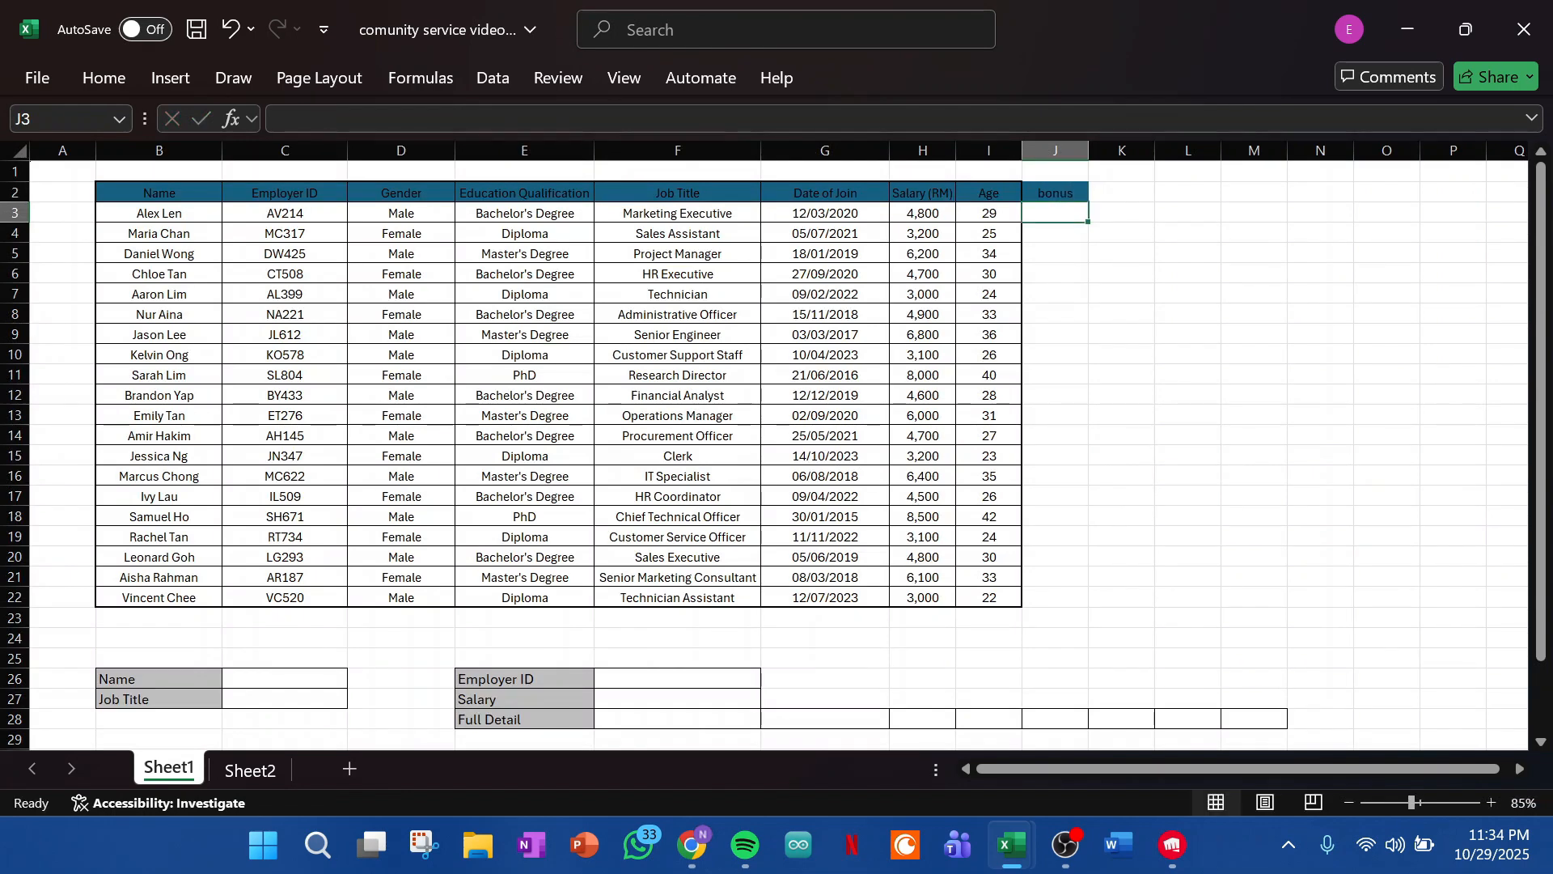
- Begin an XLOOKUP formula in J3 with the job title in F3 as the lookup value
text(=)
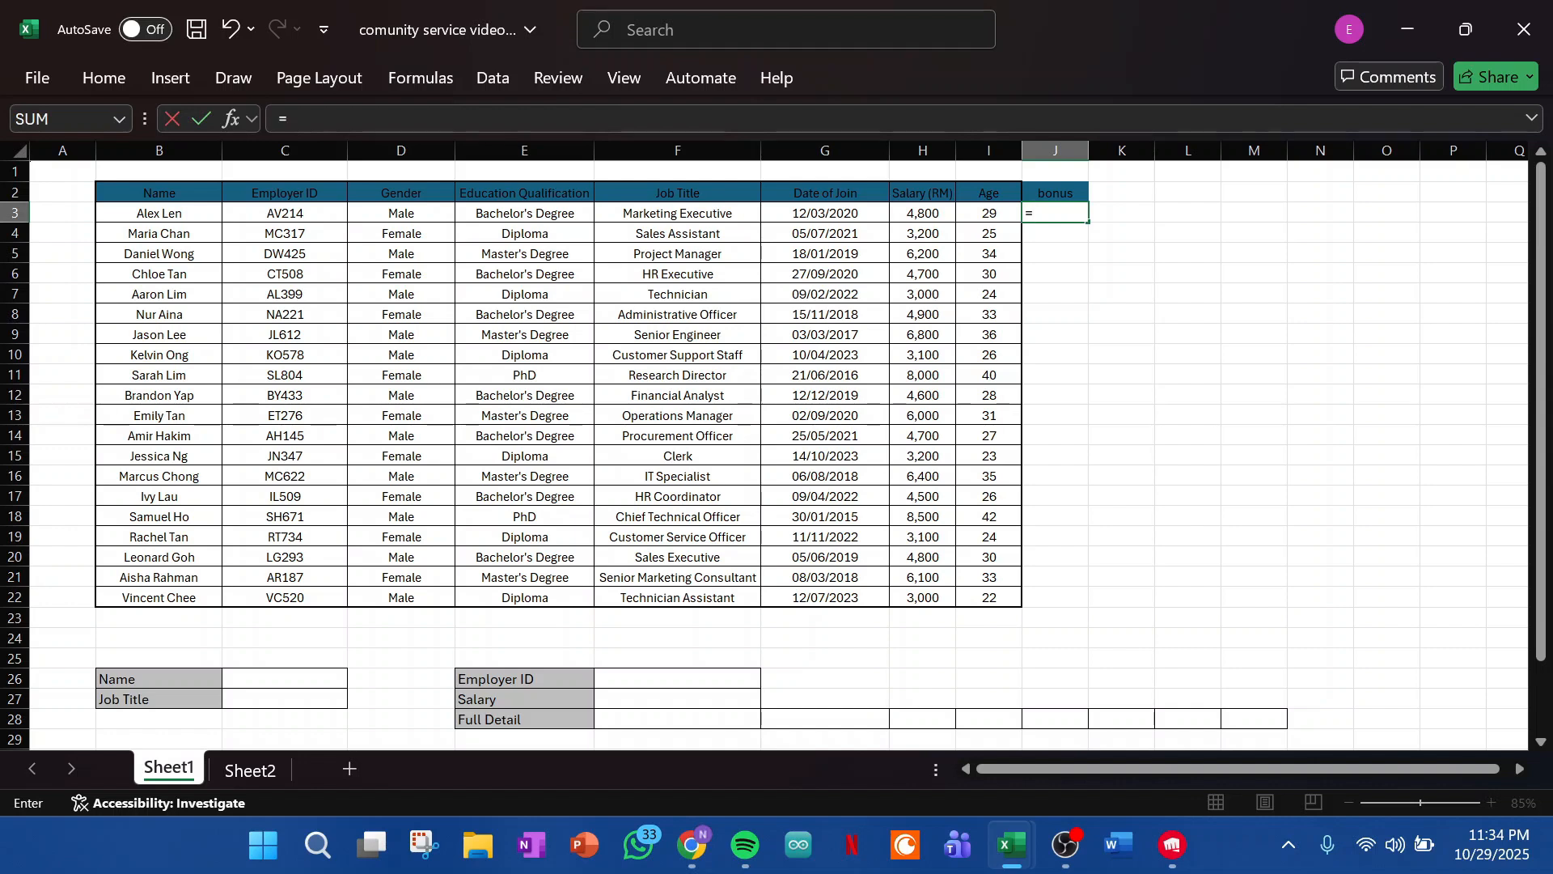
text(X)
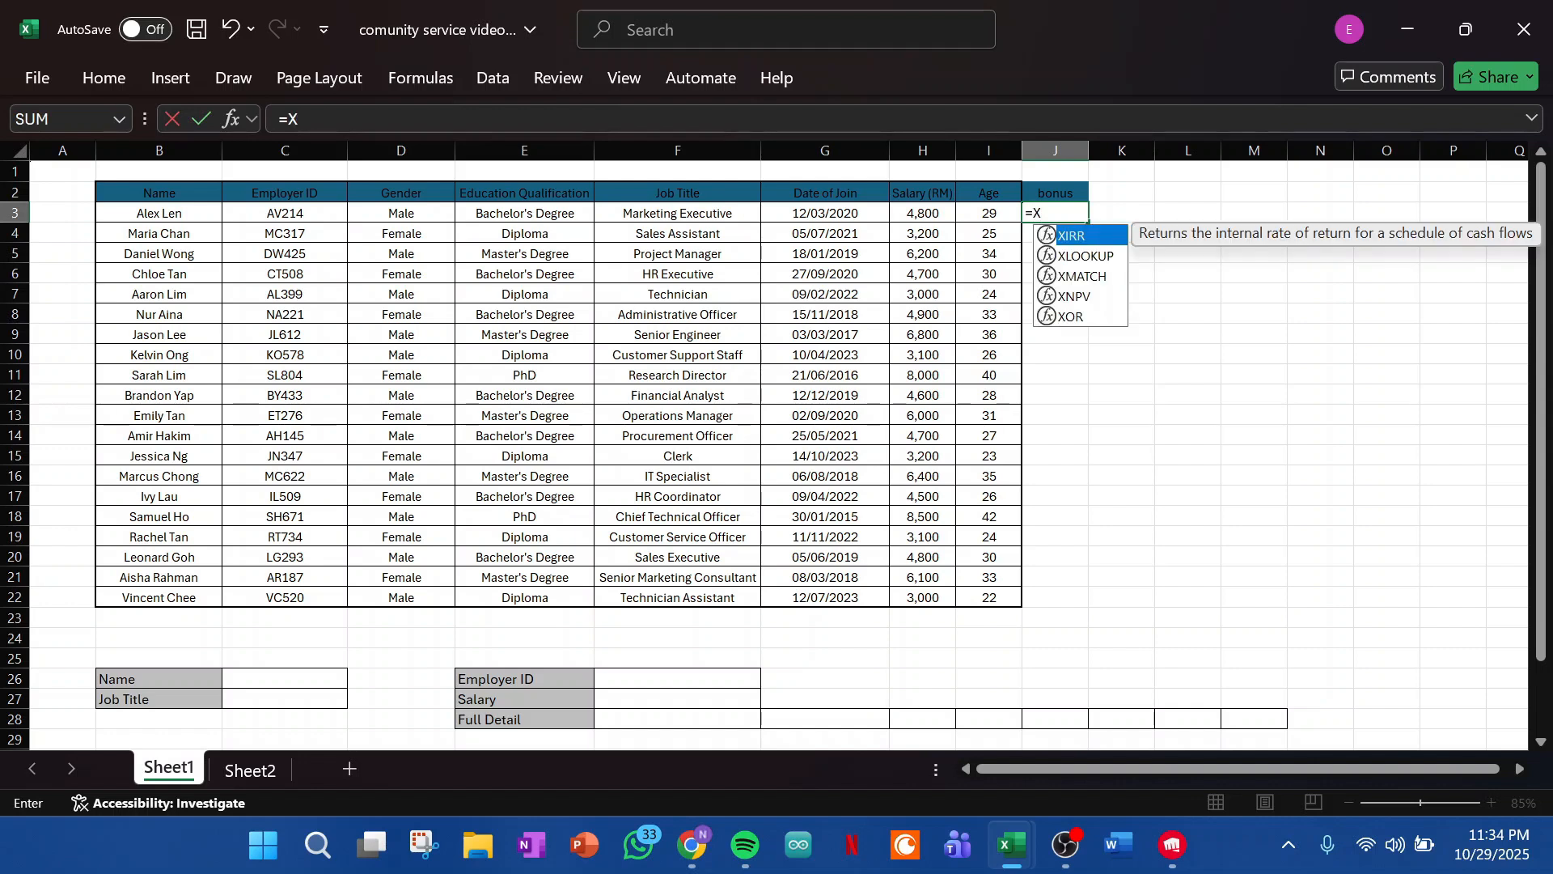
key(Down)
key(Tab)
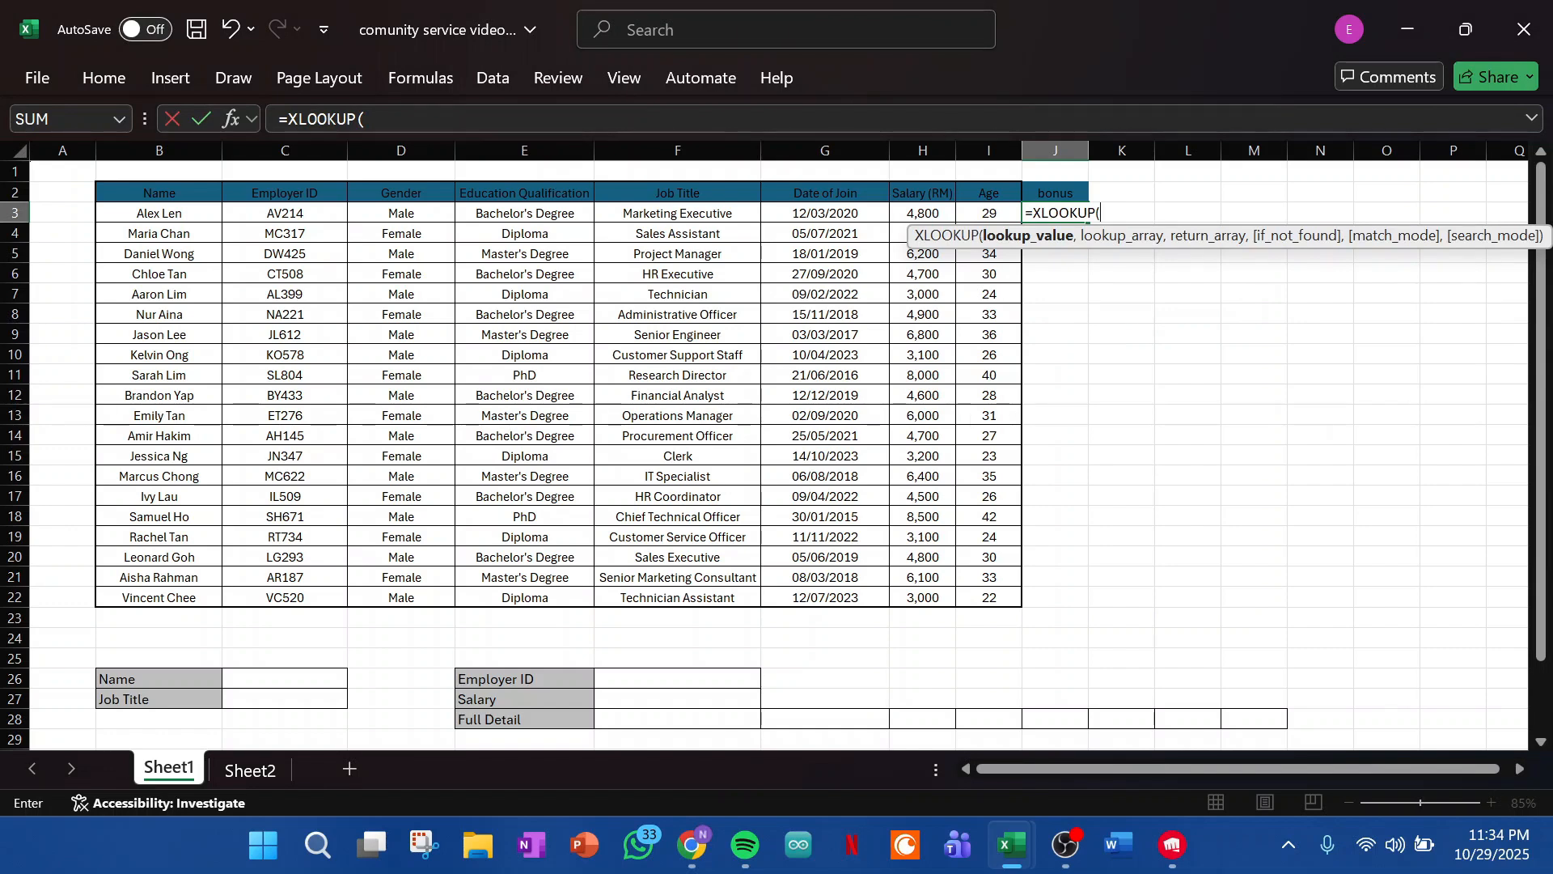
click(677, 213)
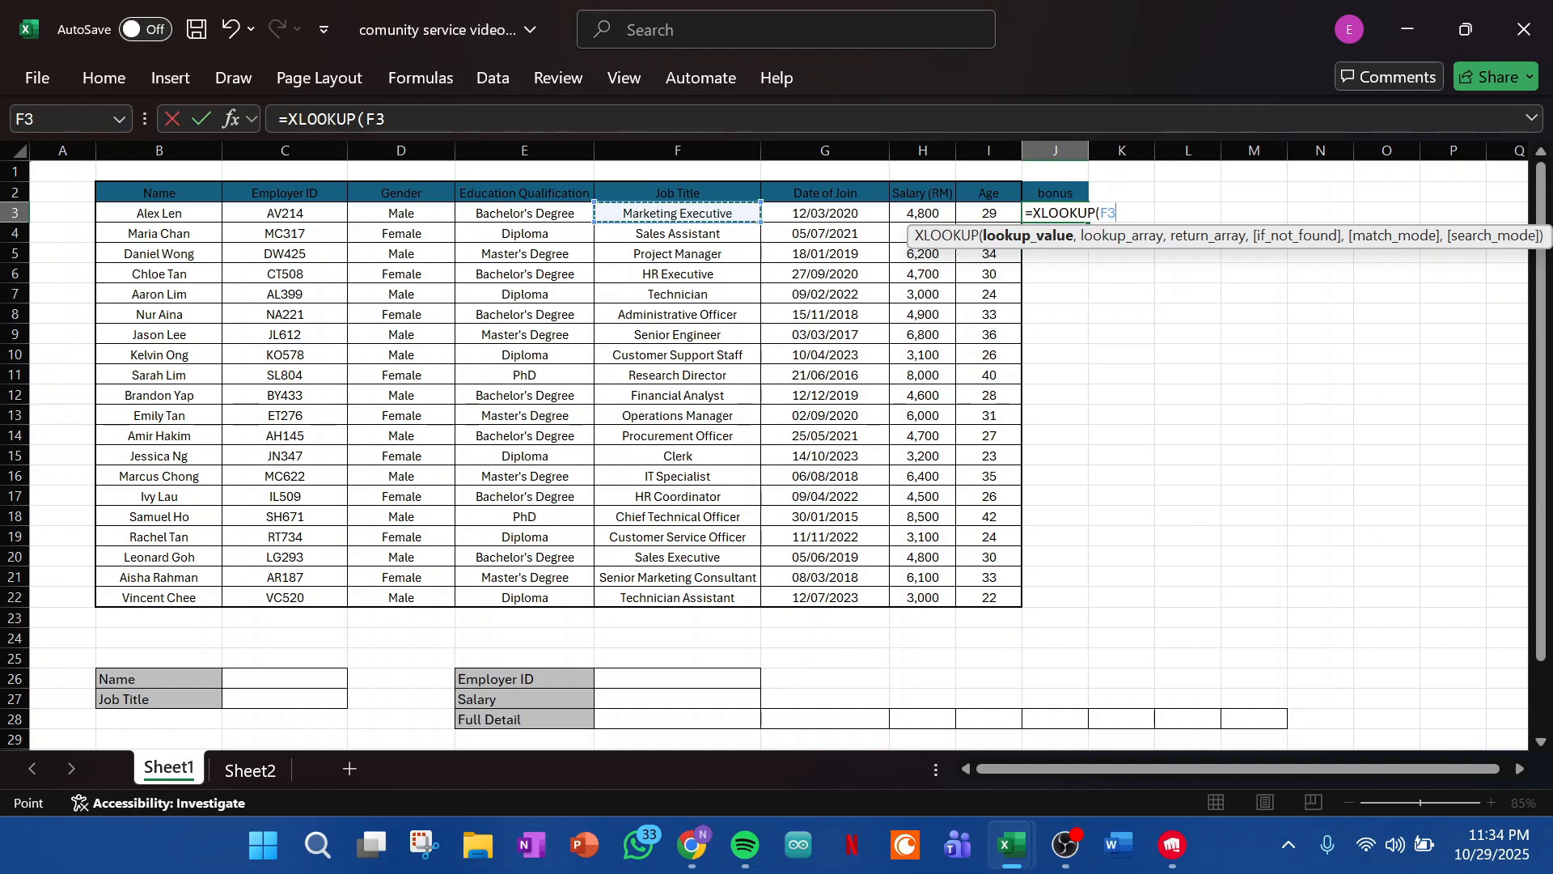
text(,)
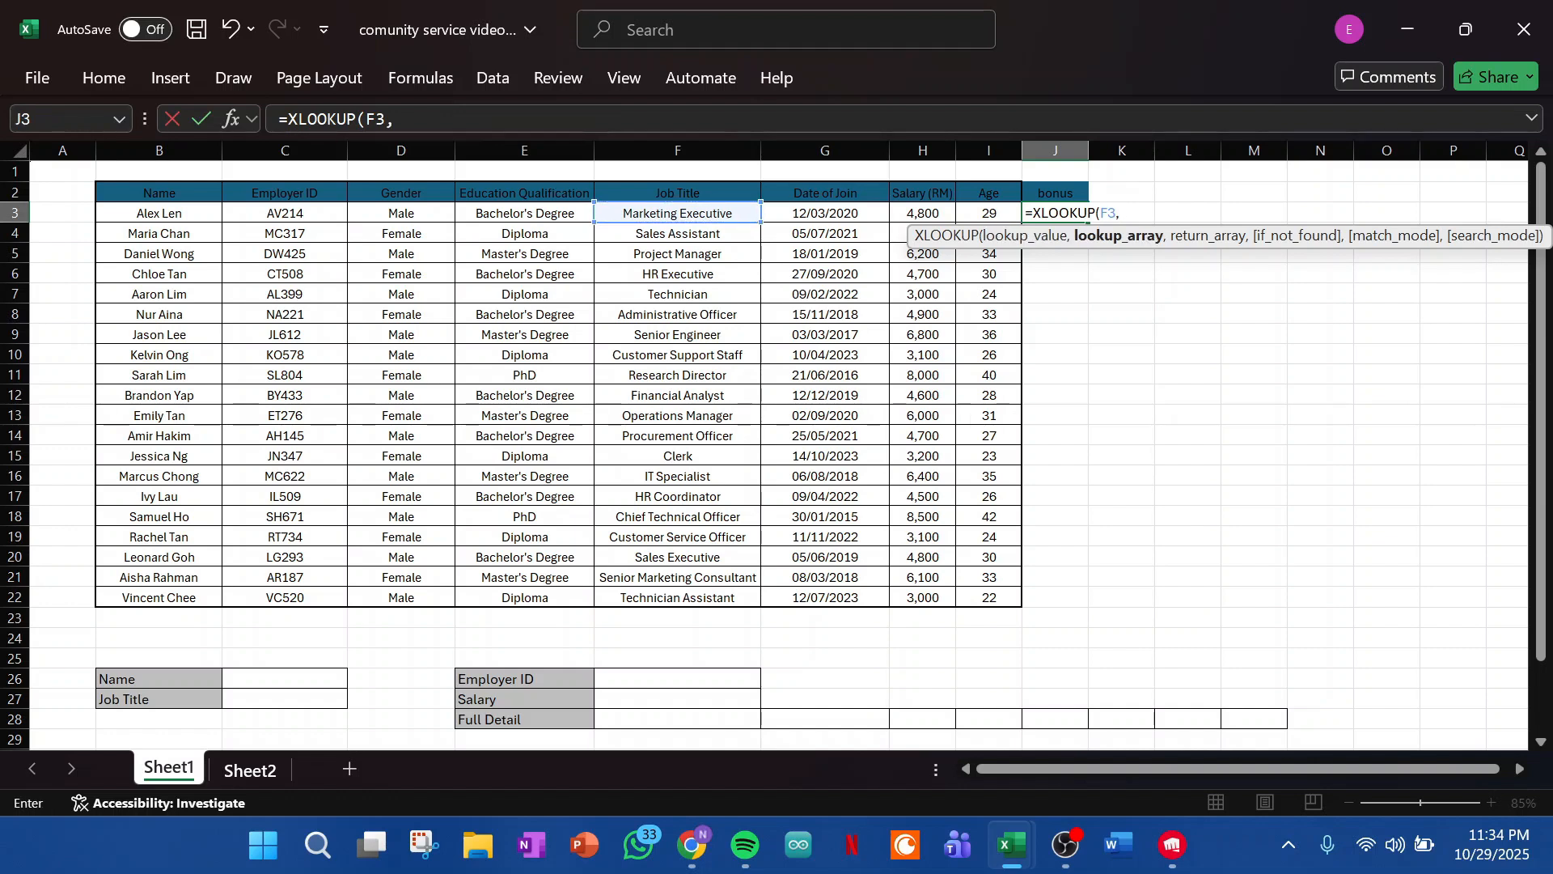
- Set the formula's lookup array to the job titles in Sheet2!$A$2:$A$21, using absolute references
click(250, 769)
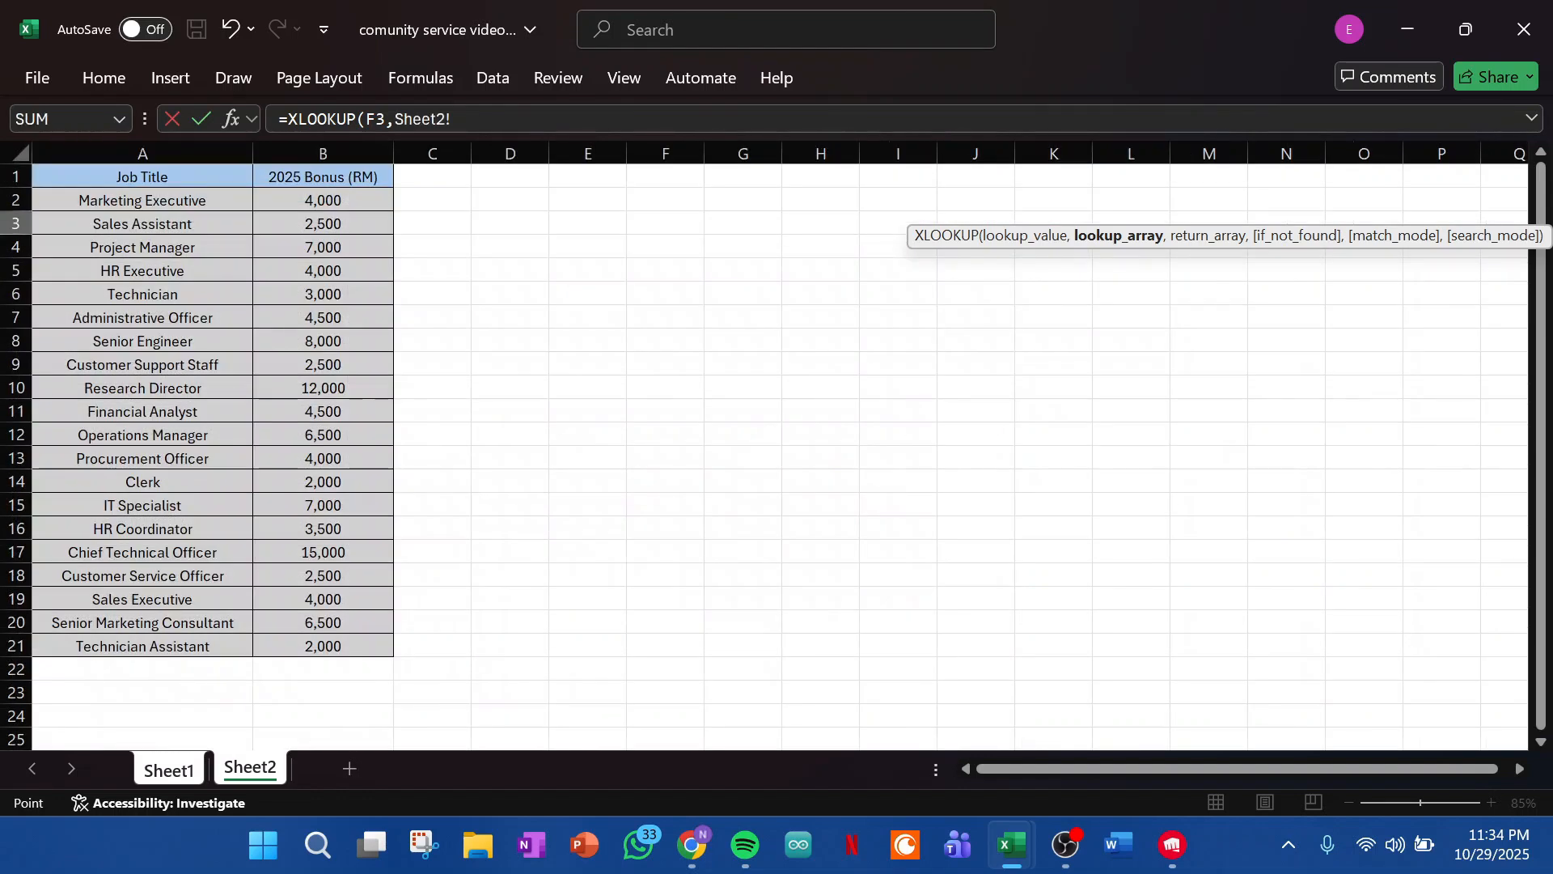
click(142, 201)
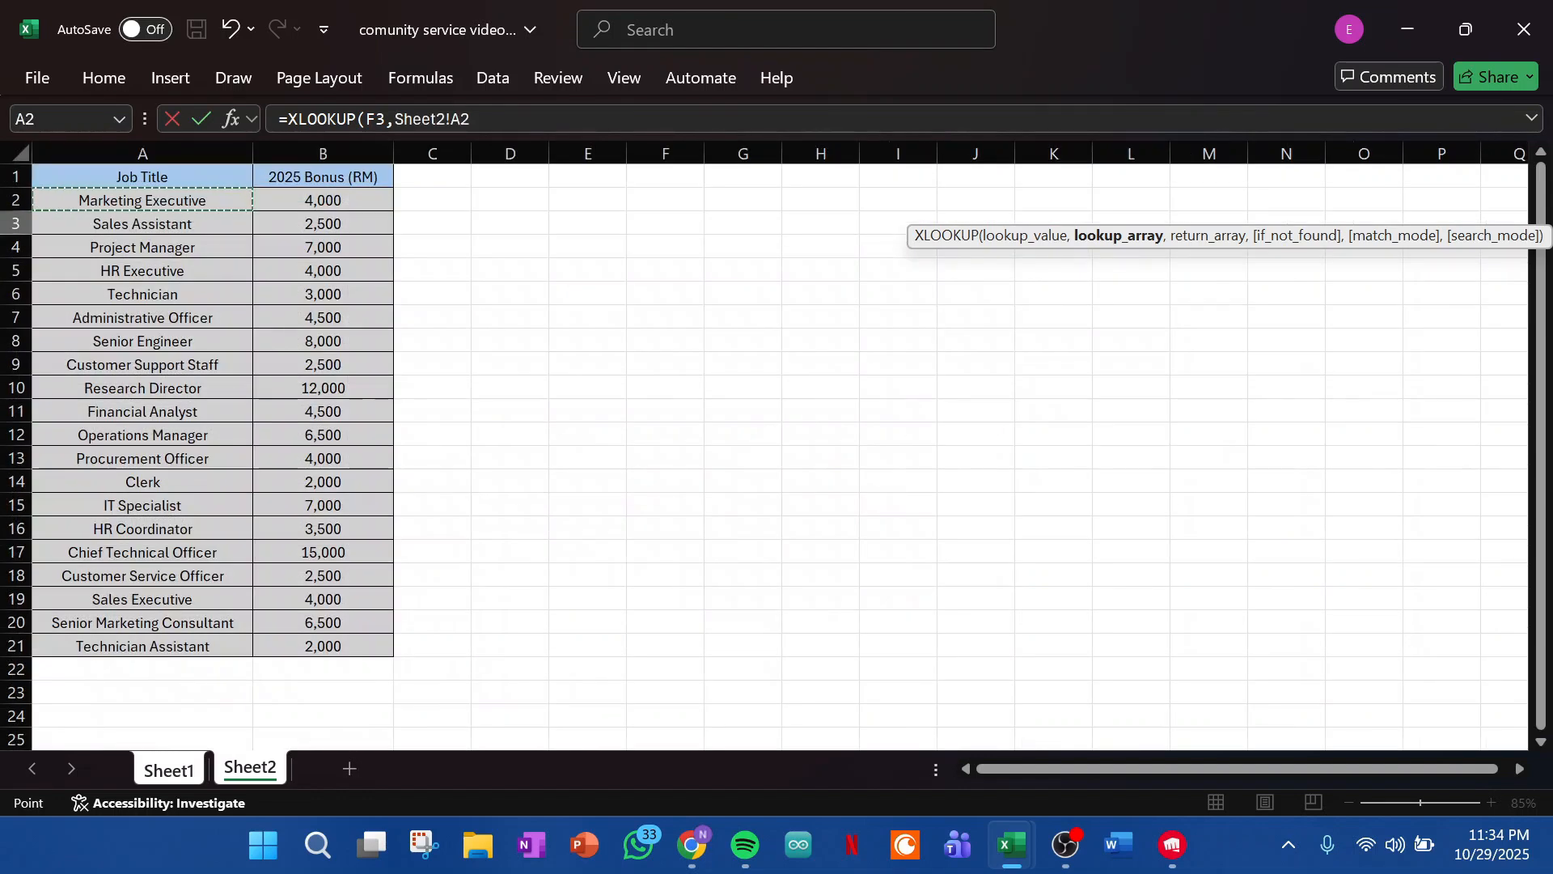
drag(142, 201, 243, 647)
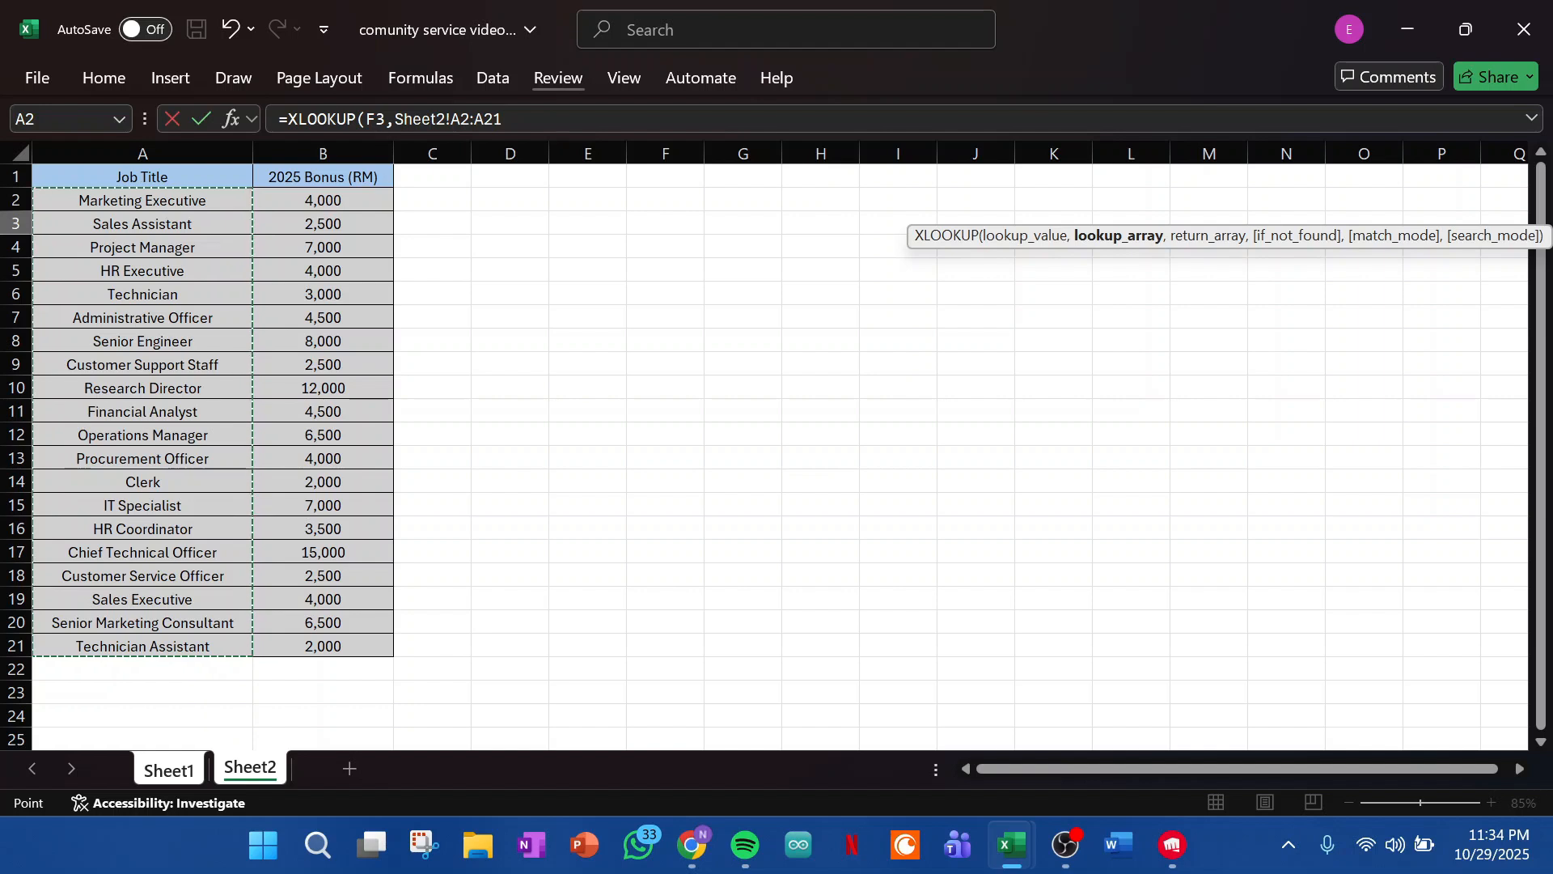
drag(503, 119, 450, 119)
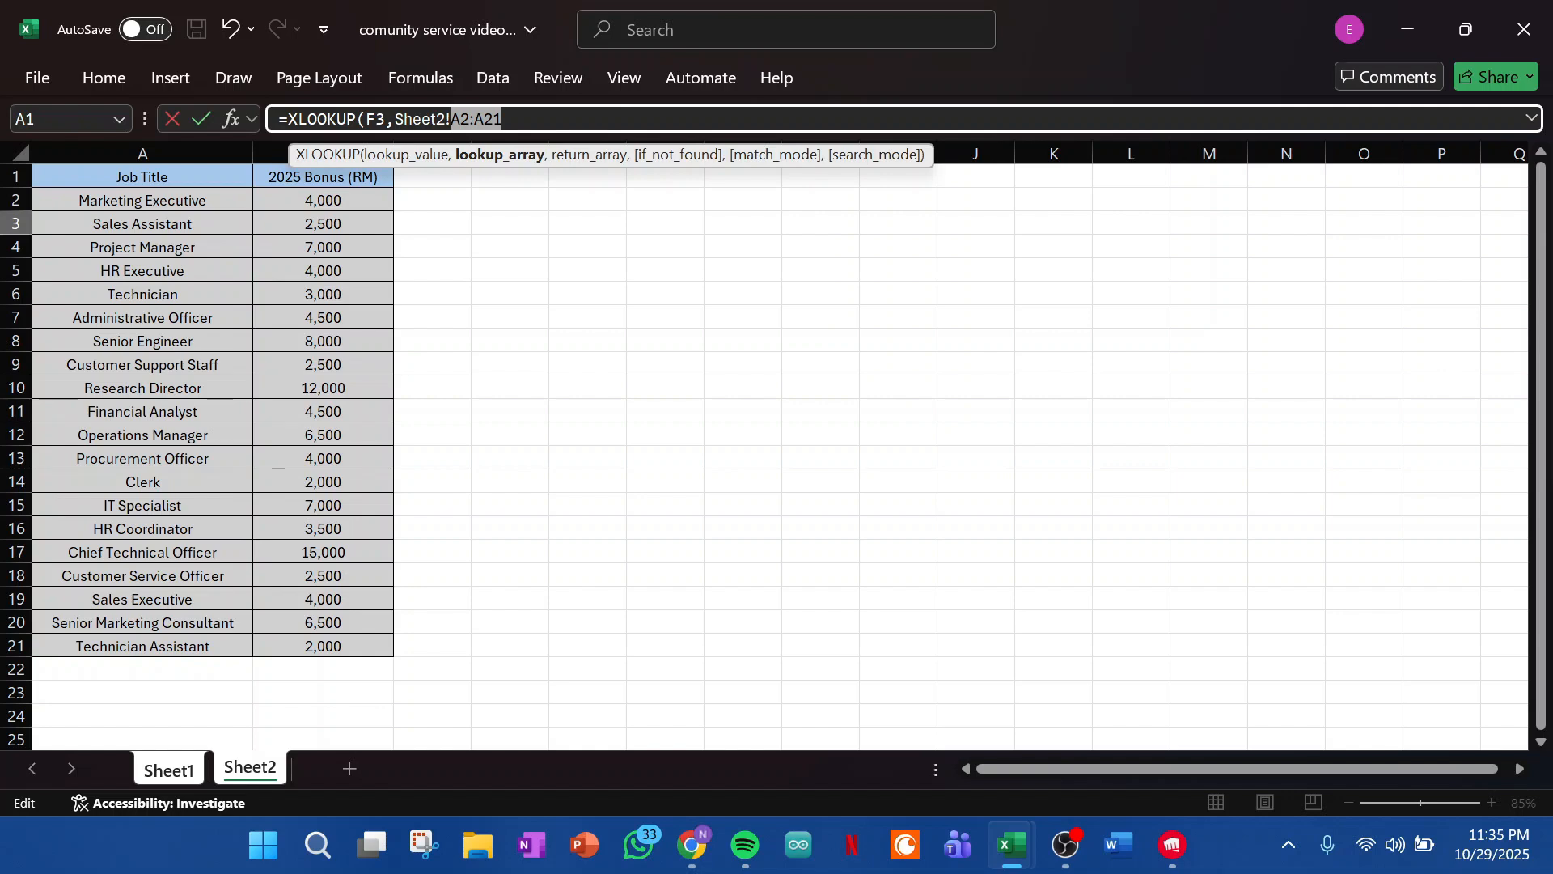
key(F4)
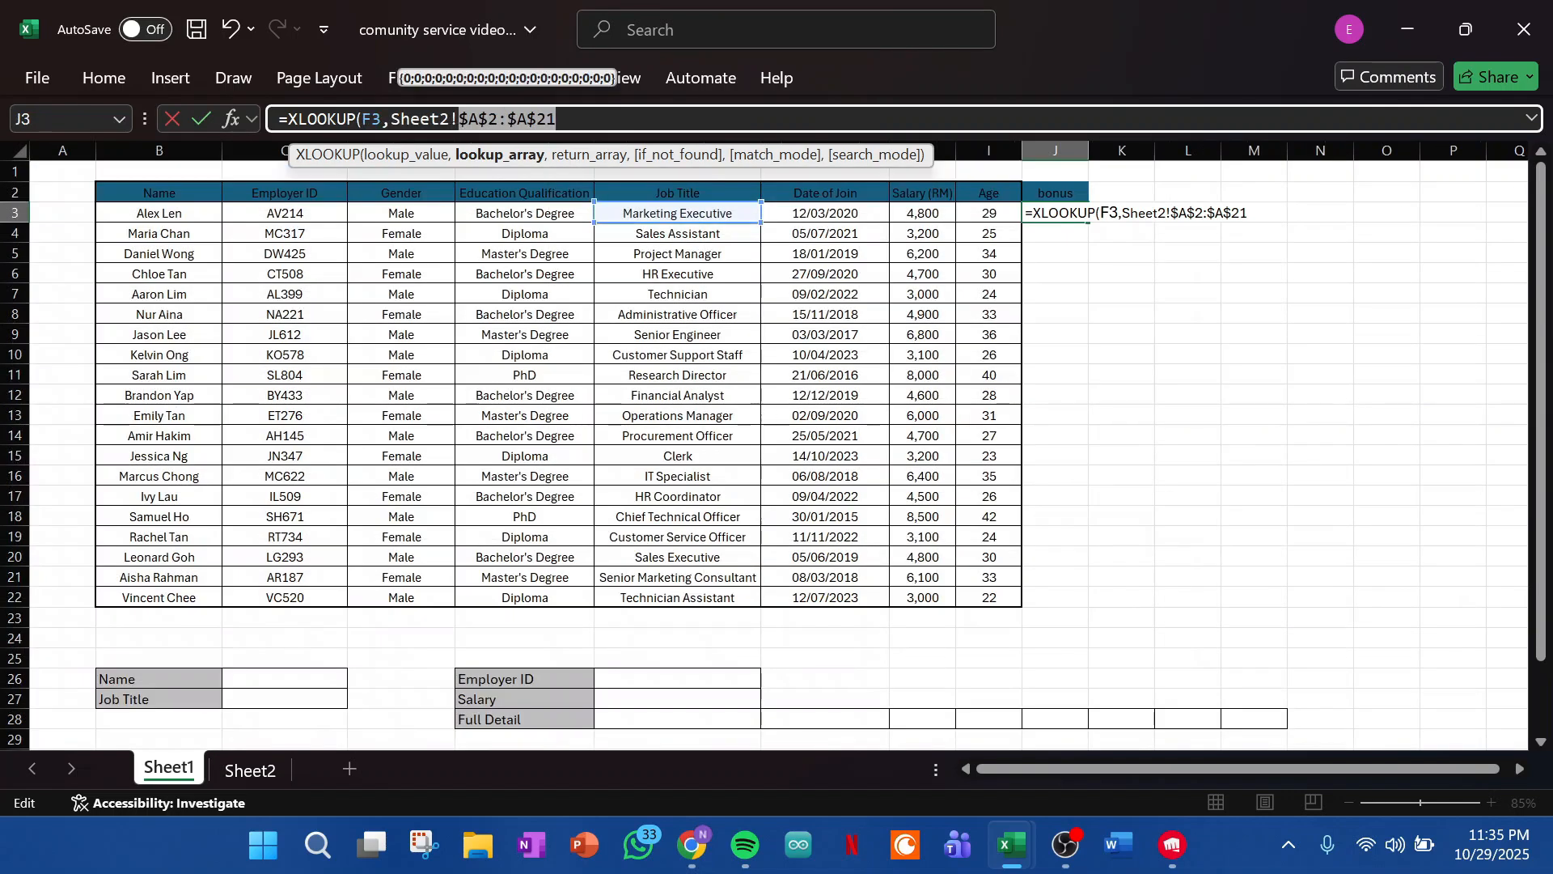
key(End)
text(,)
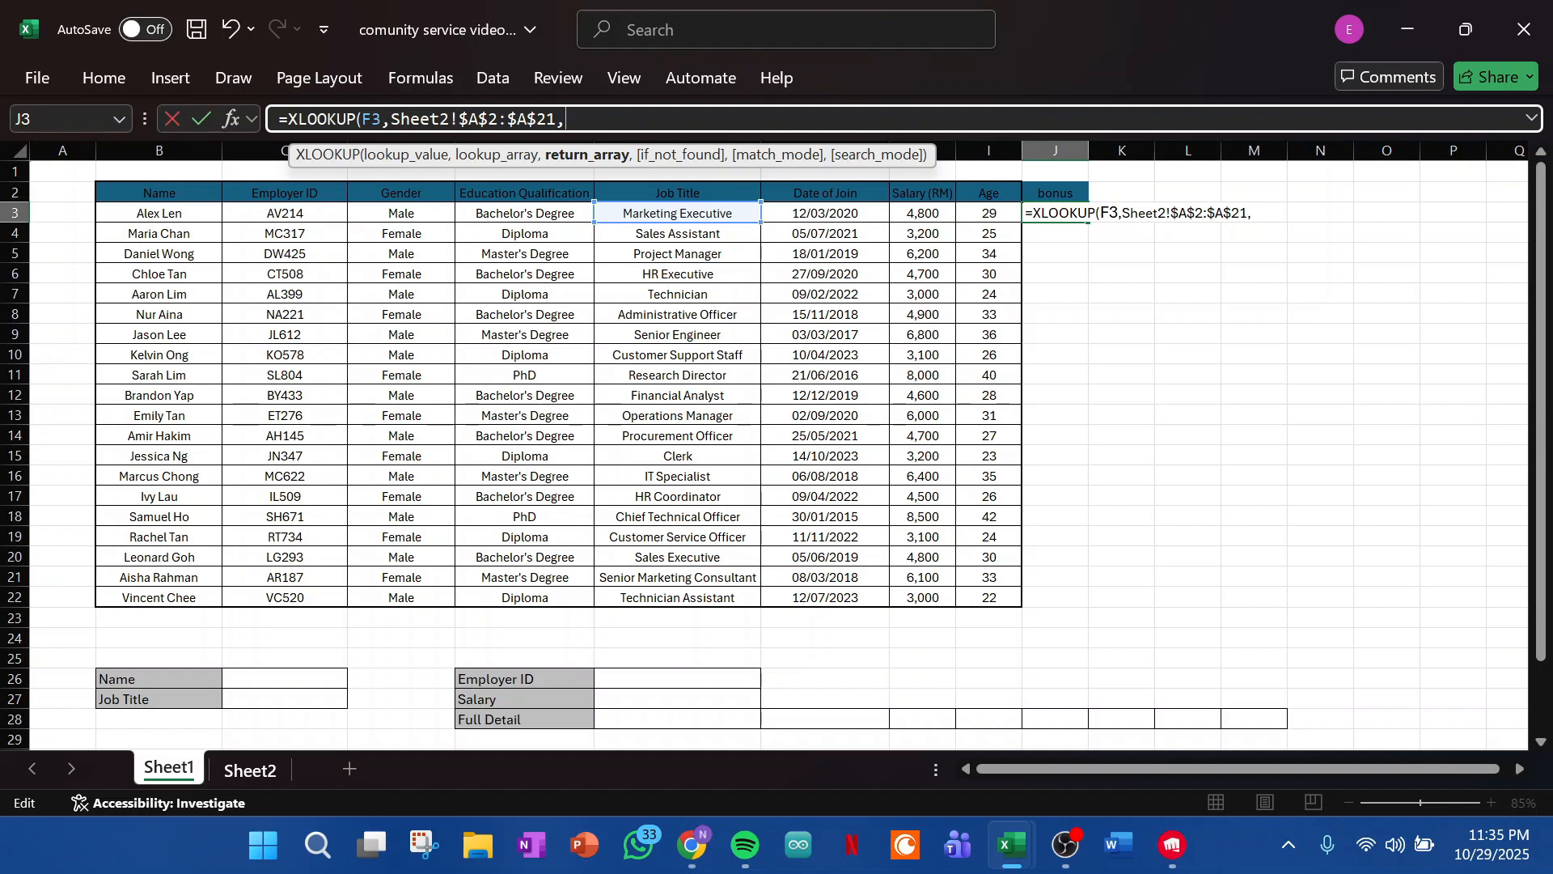
- Complete the J3 formula with the bonuses in Sheet2!$B$2:$B$21 as the return array, using absolute references
click(250, 769)
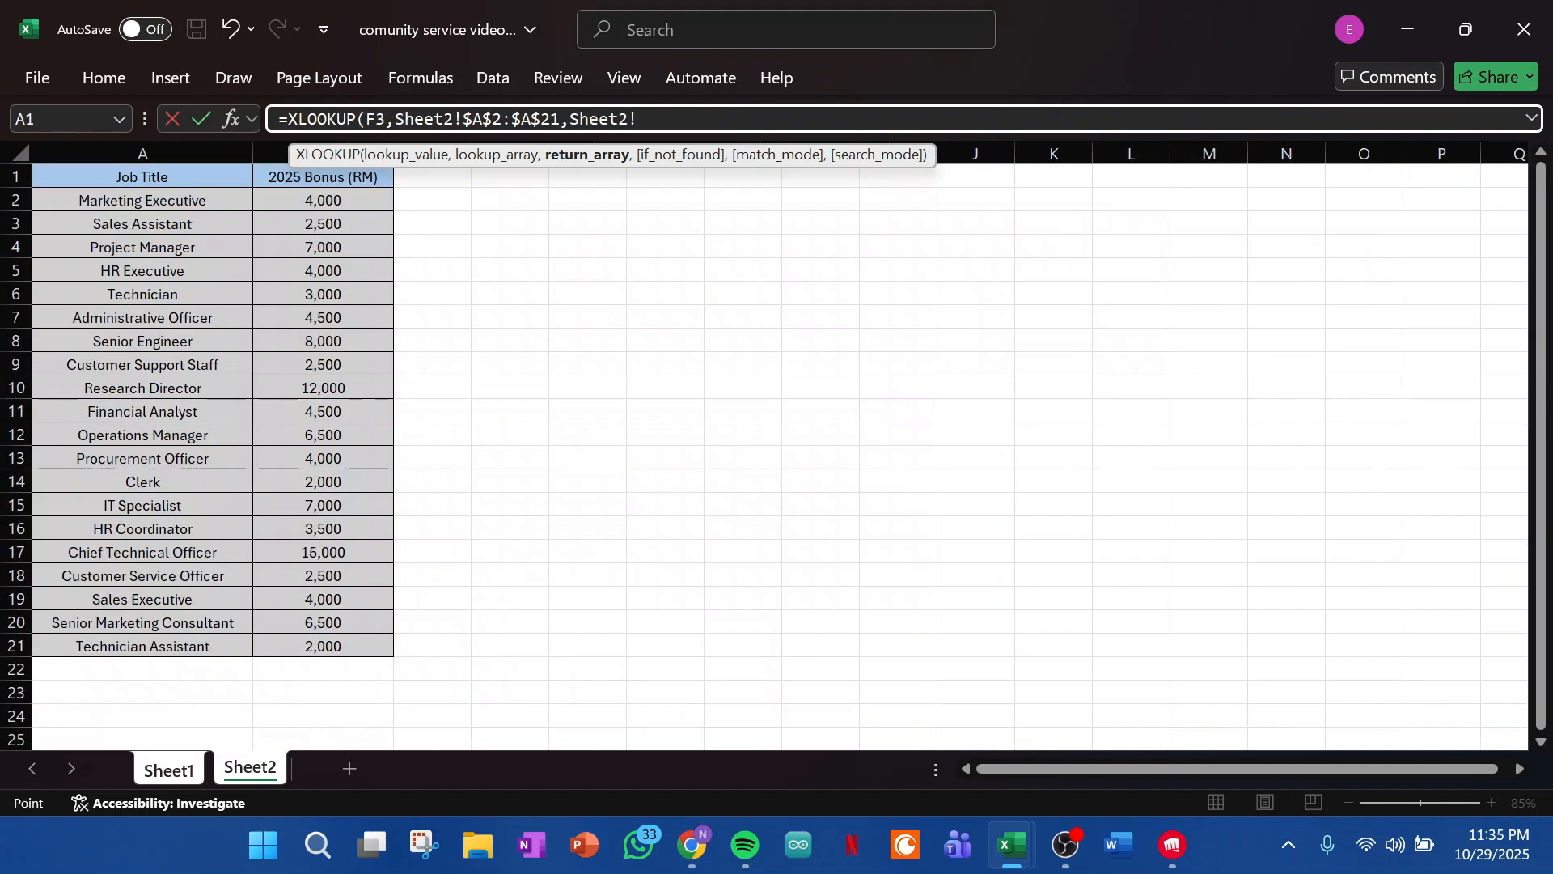
drag(380, 200, 380, 646)
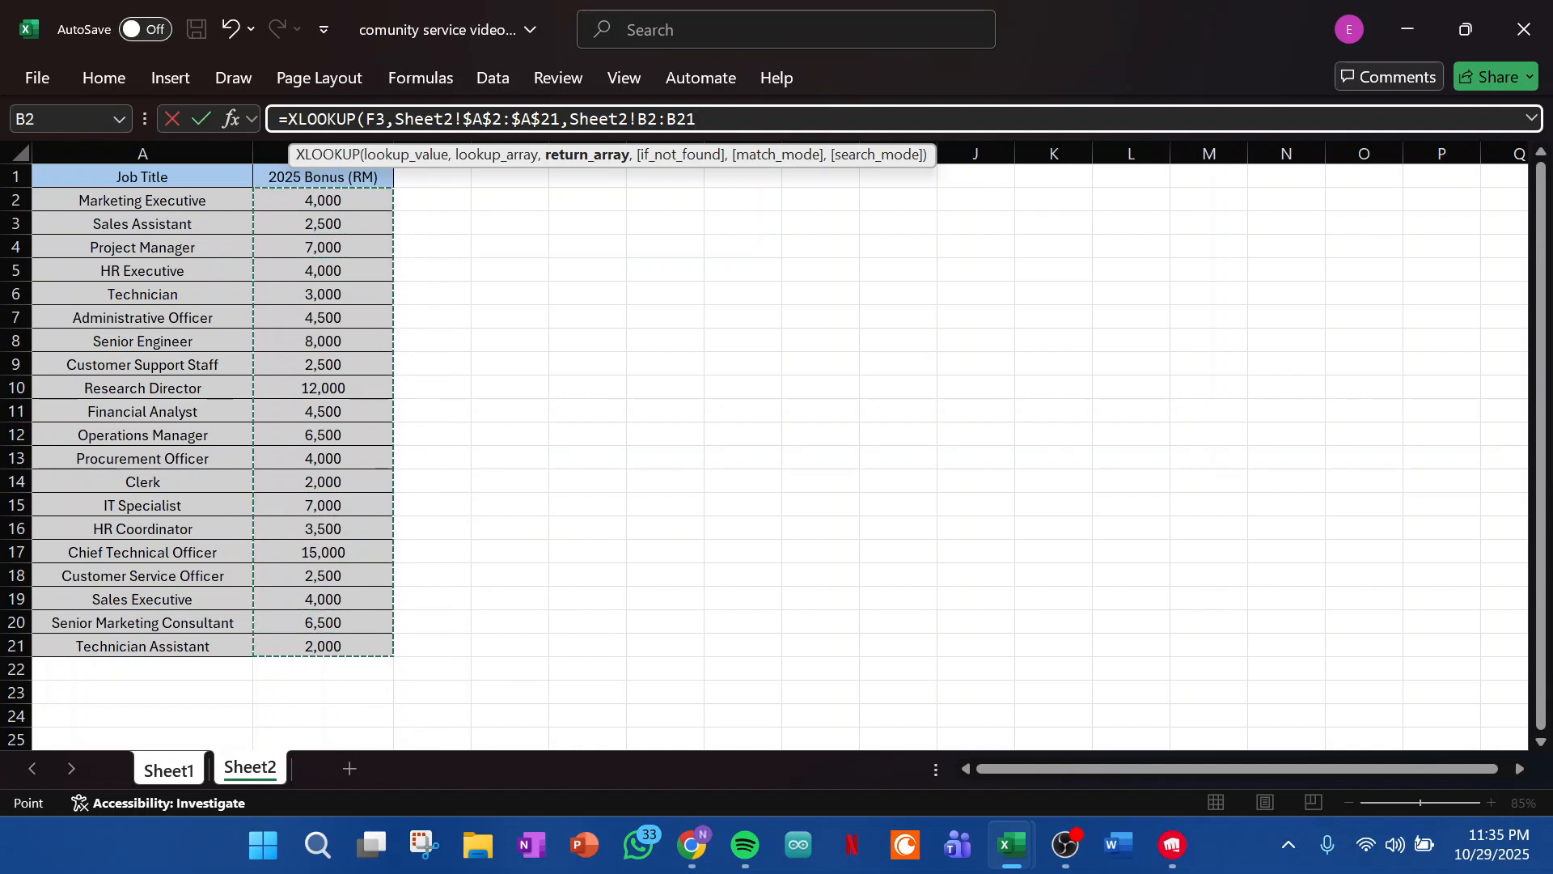
drag(677, 119, 638, 119)
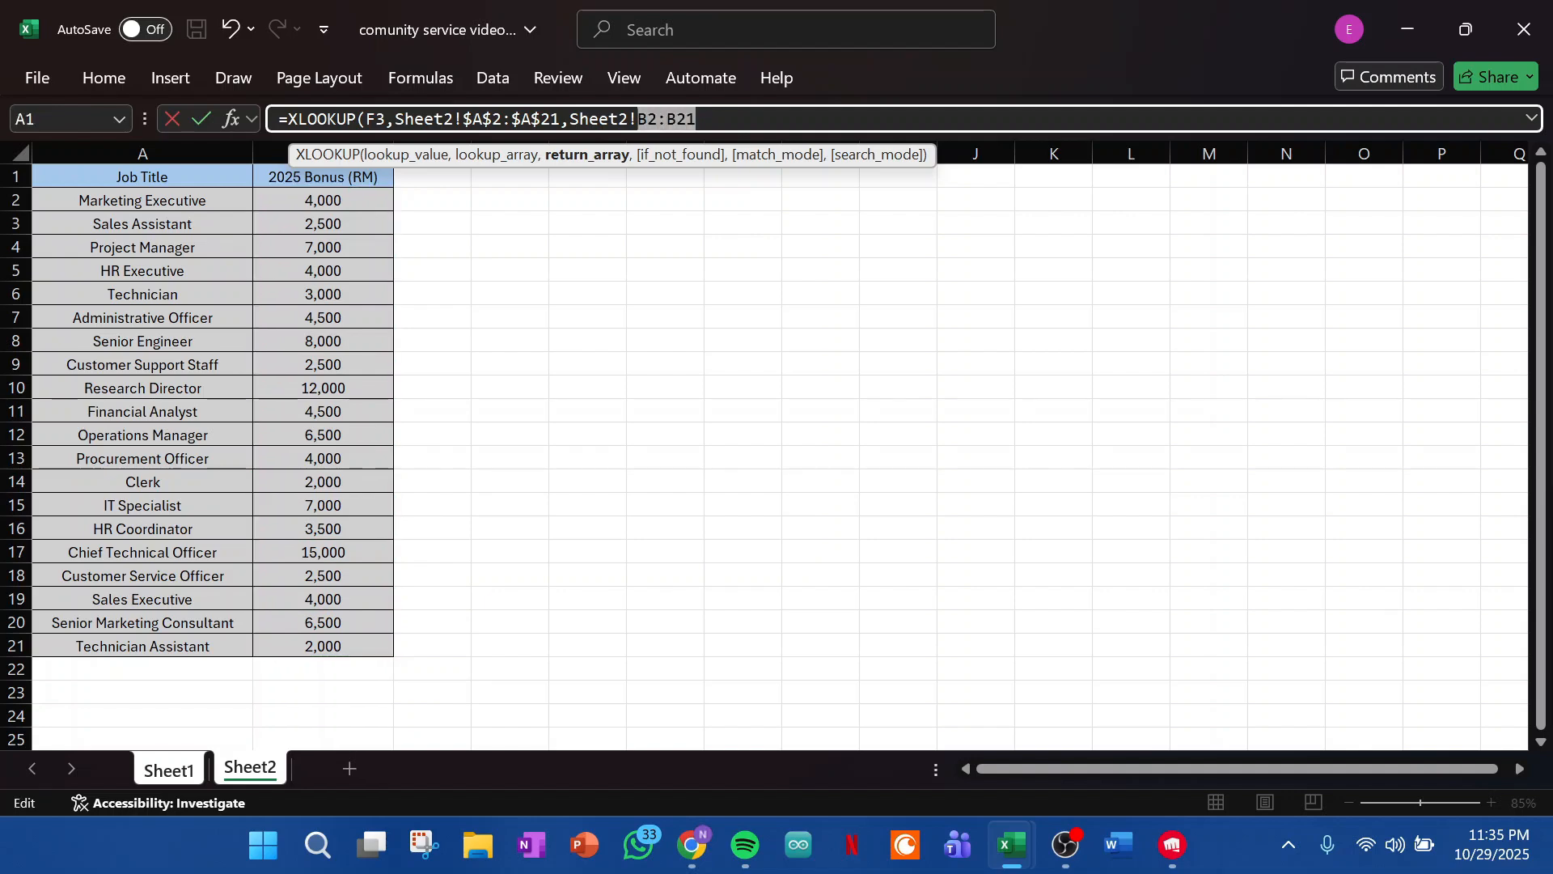
key(F4)
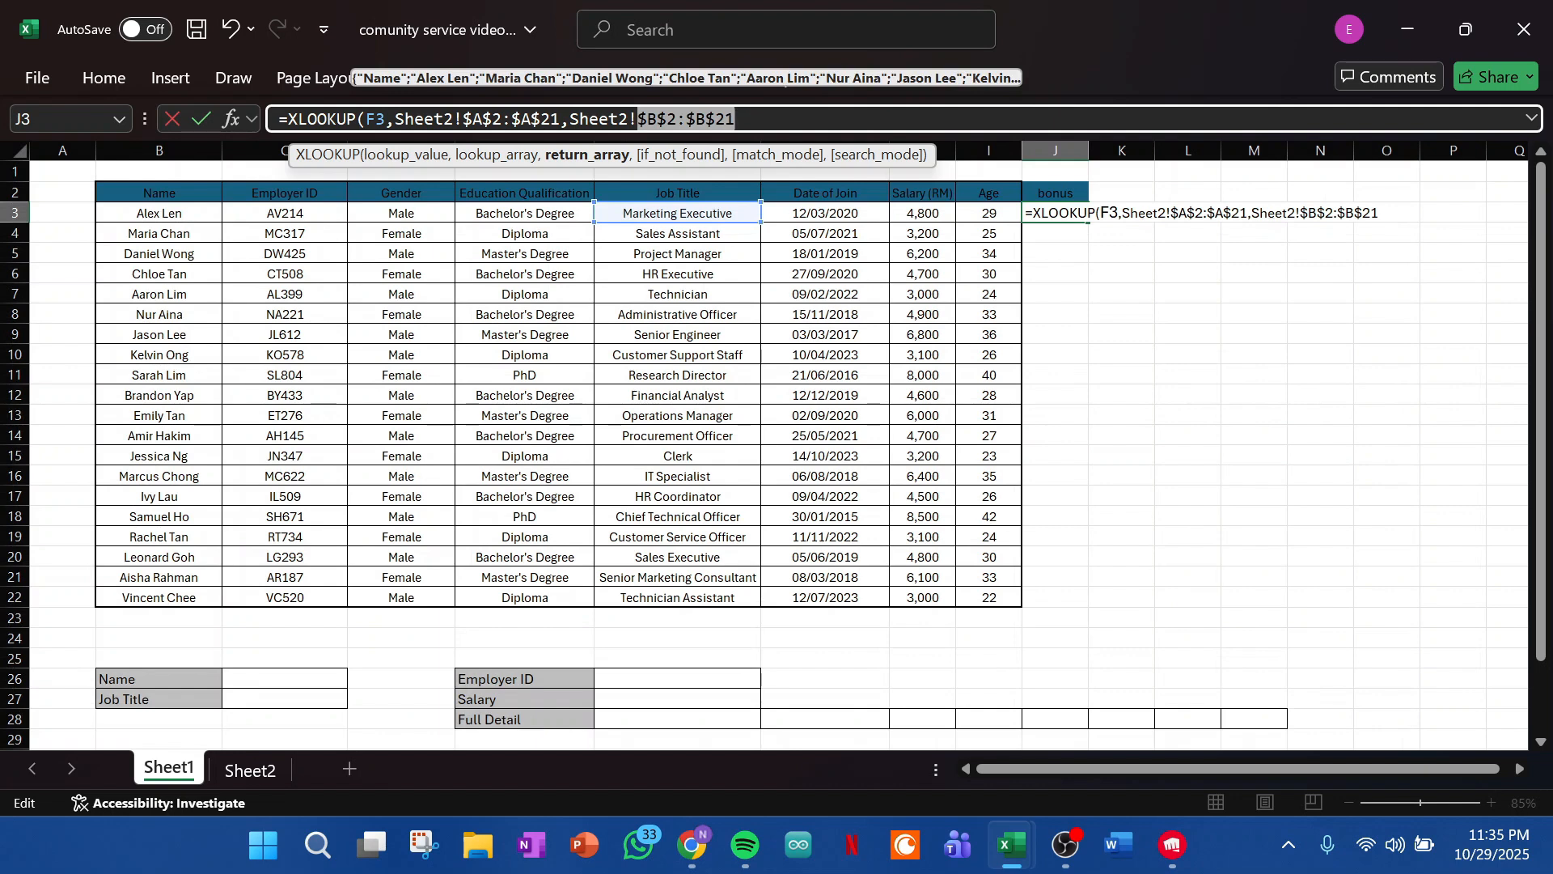
click(738, 119)
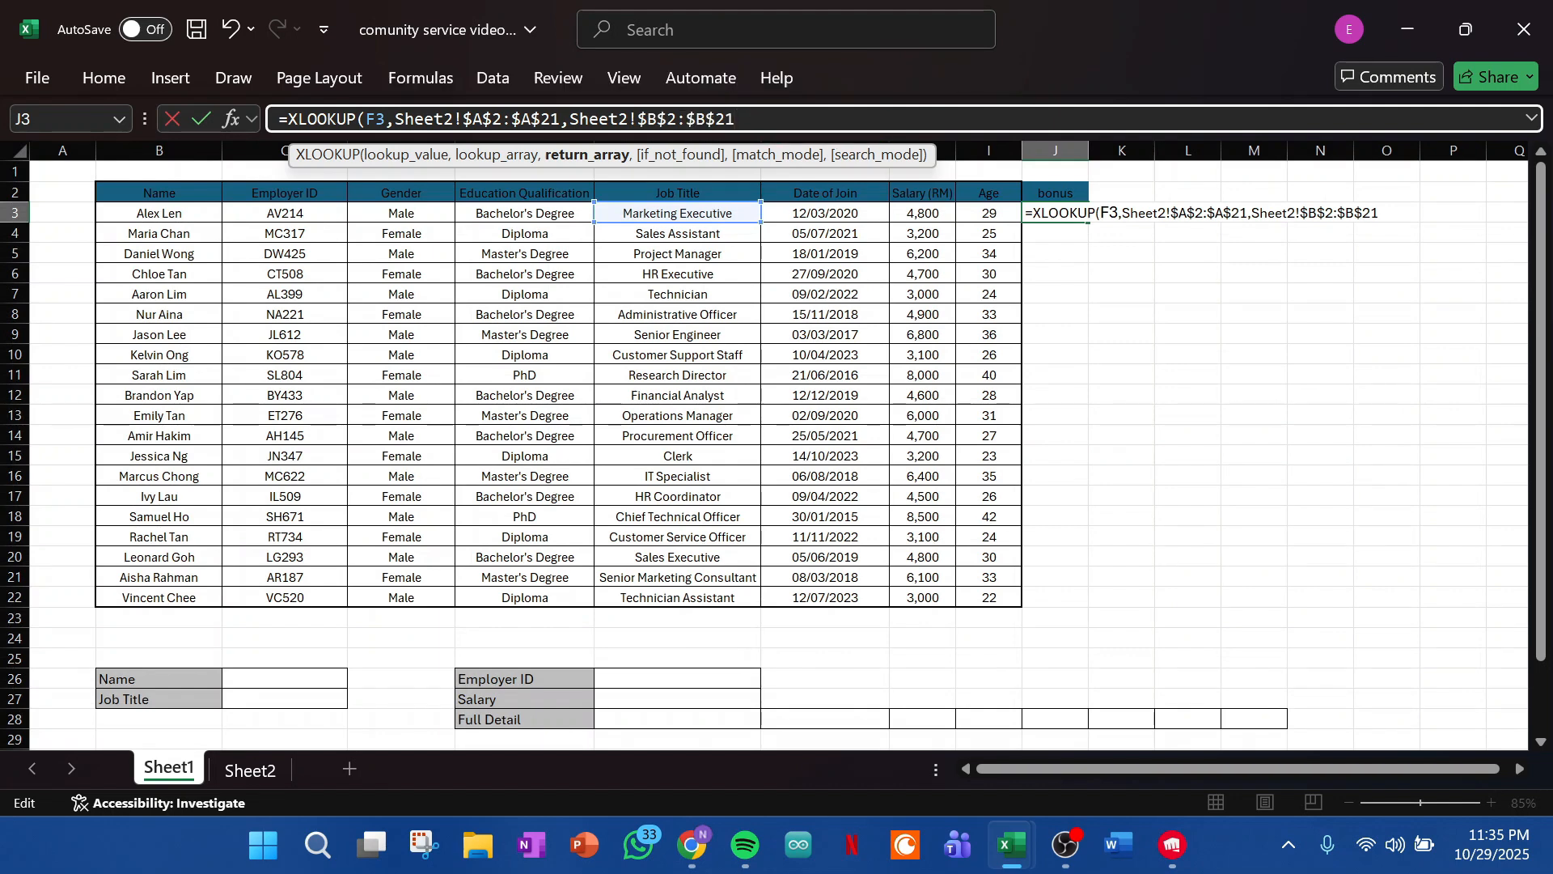
text())
key(Return)
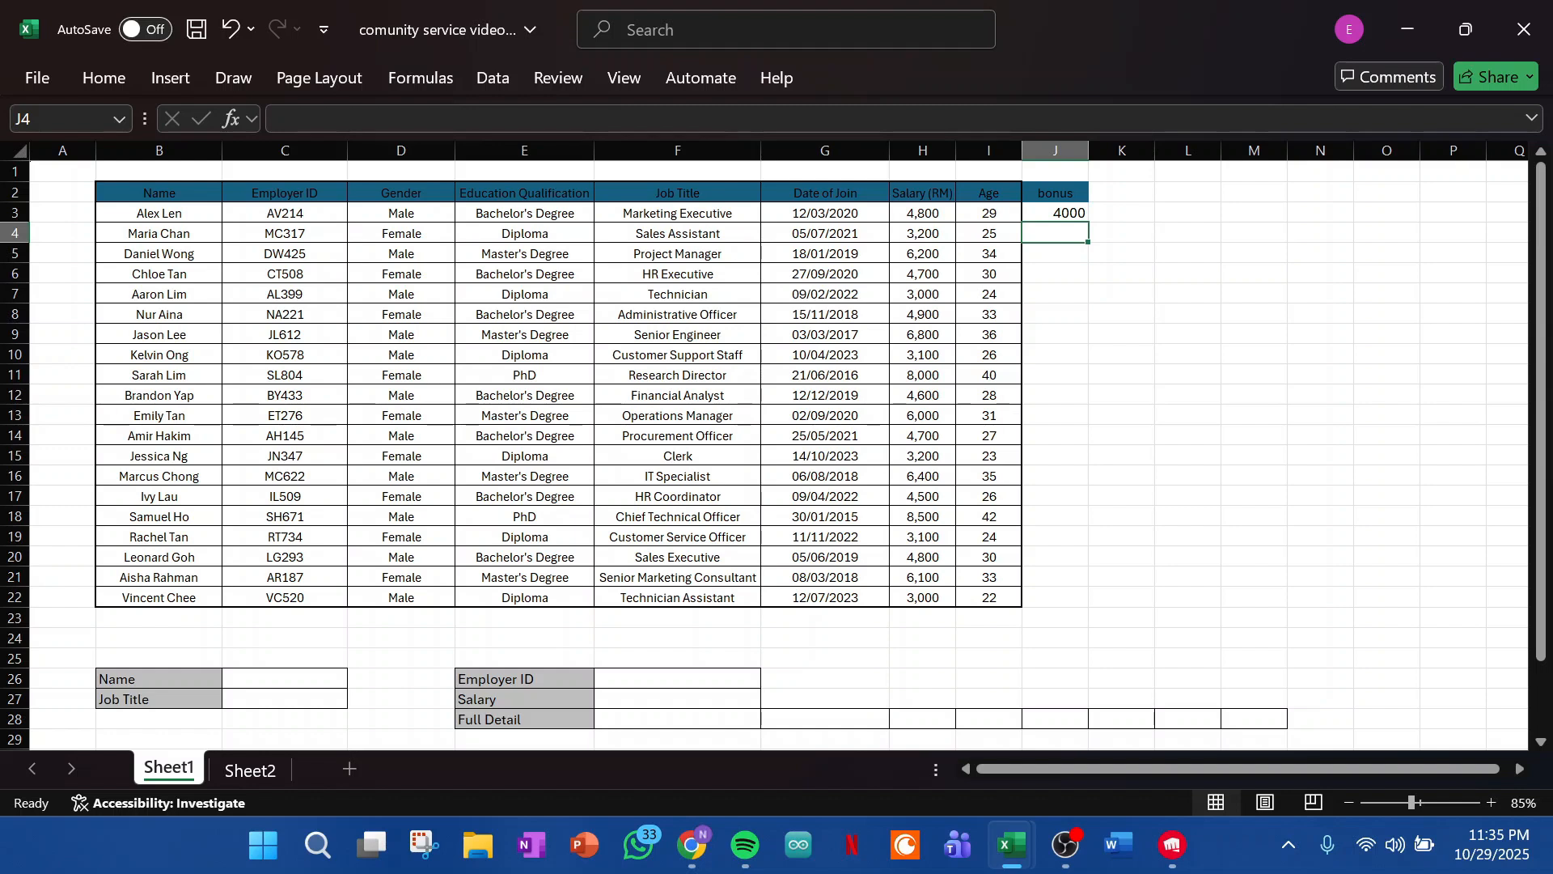
- Compare the bonus returned in J3 with the Marketing Executive entry in row 2 of Sheet2
click(1054, 213)
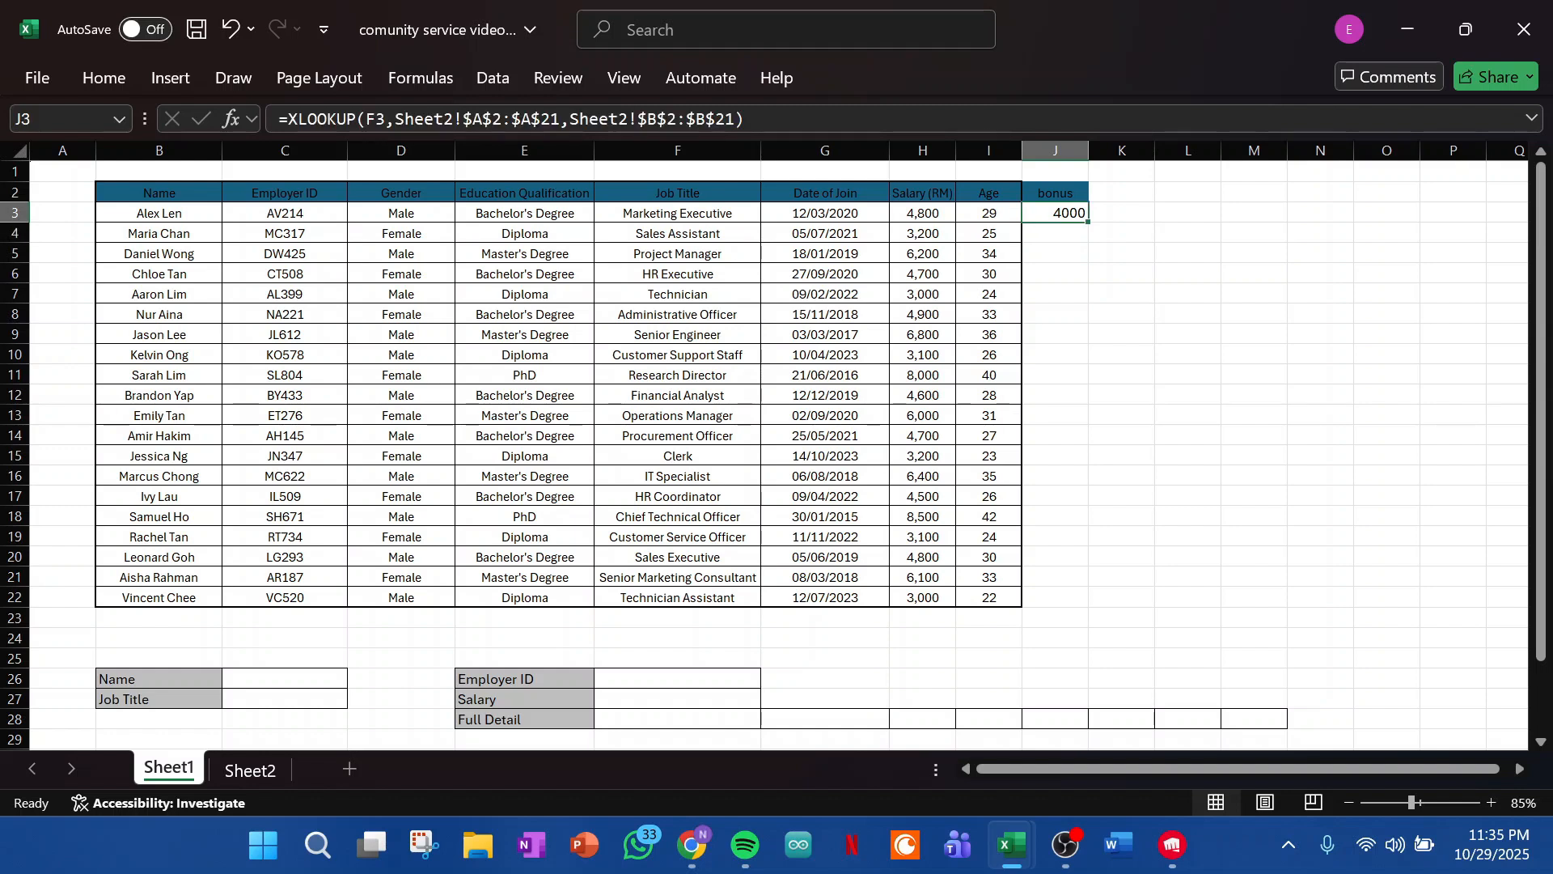
click(250, 769)
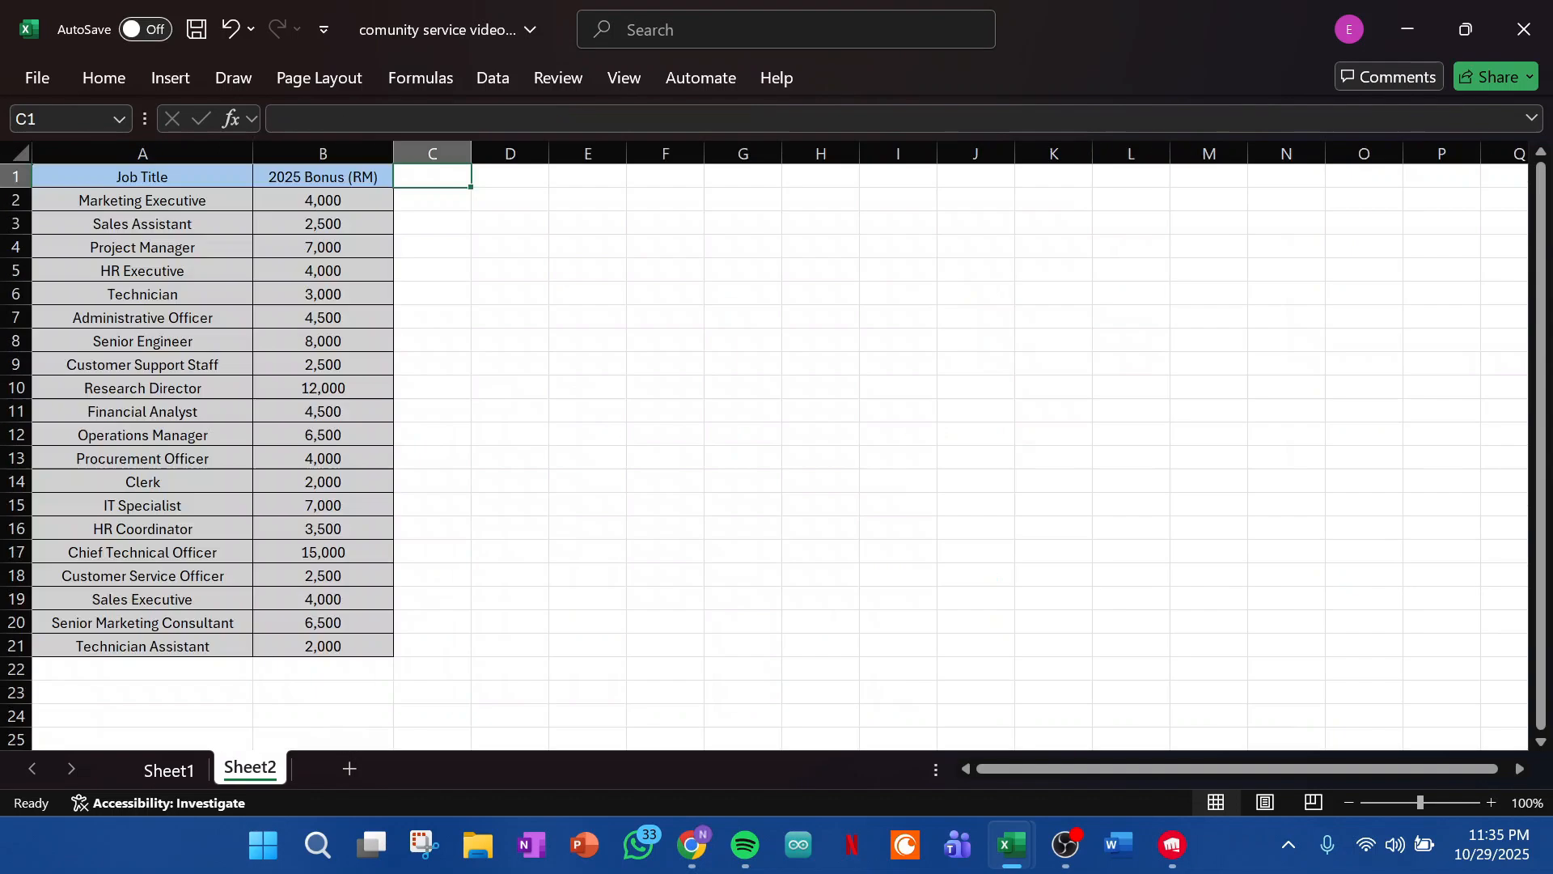
click(143, 200)
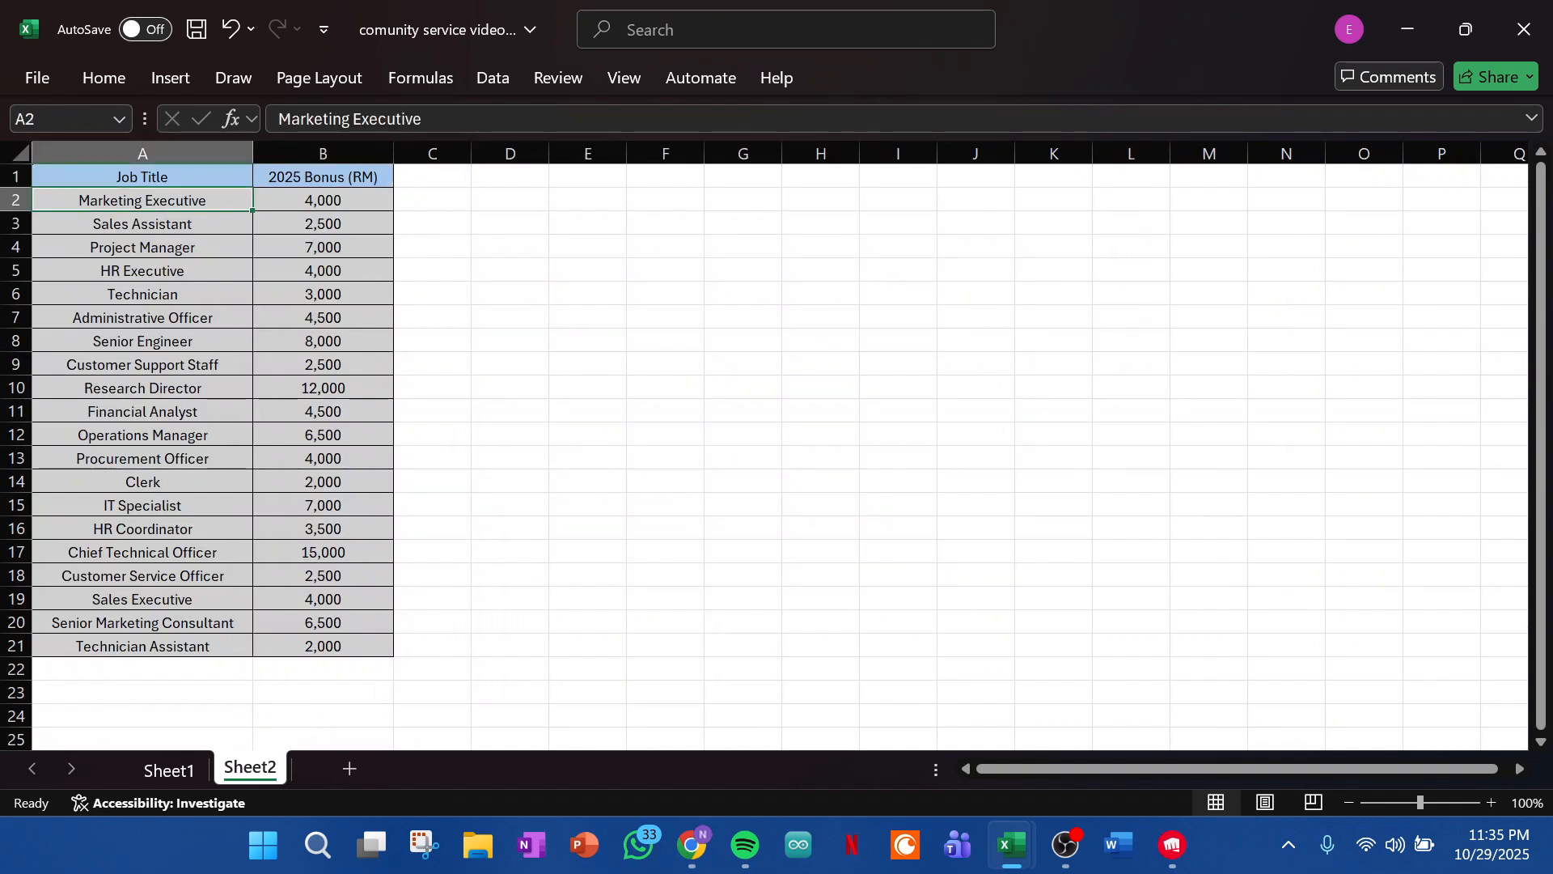
click(322, 200)
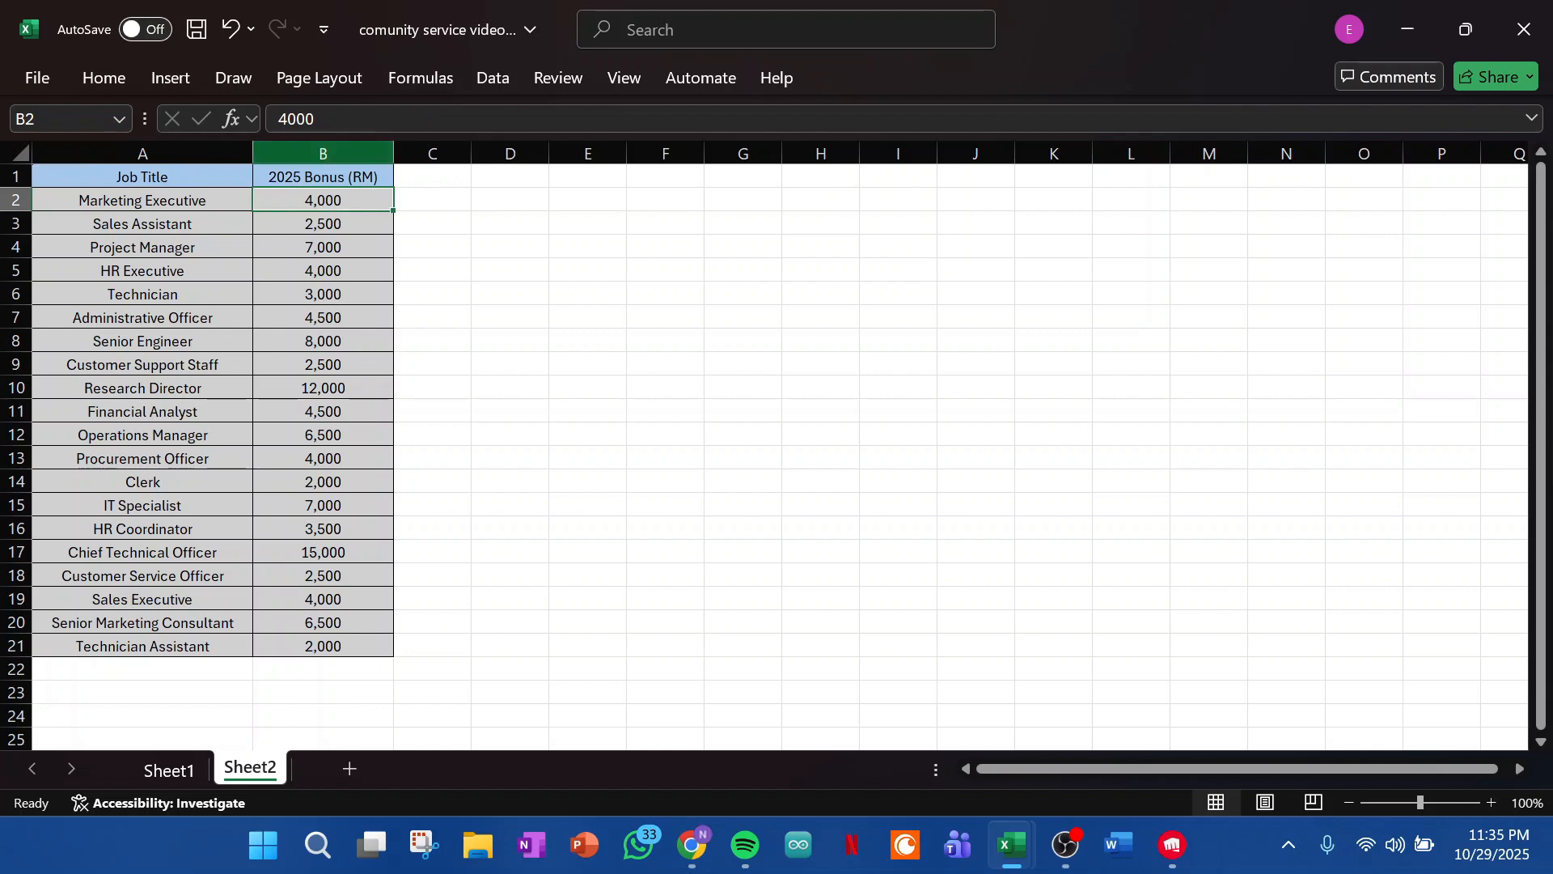
- Fill the XLOOKUP formula in J3 of Sheet1 down through J22 for all employees
key(ctrl+Page_Up)
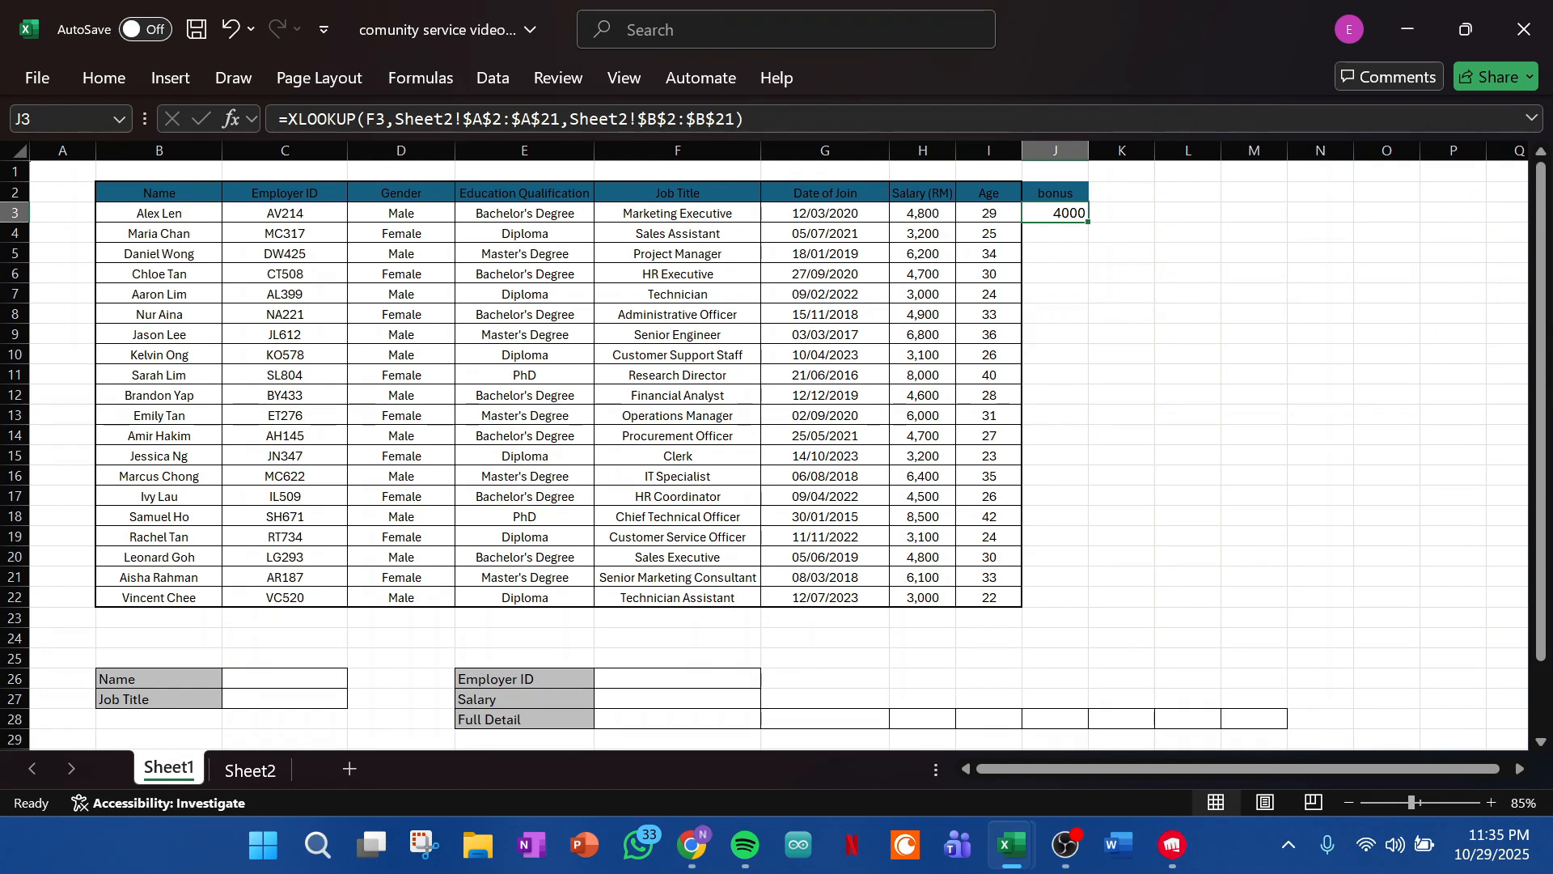
drag(1088, 221, 1084, 605)
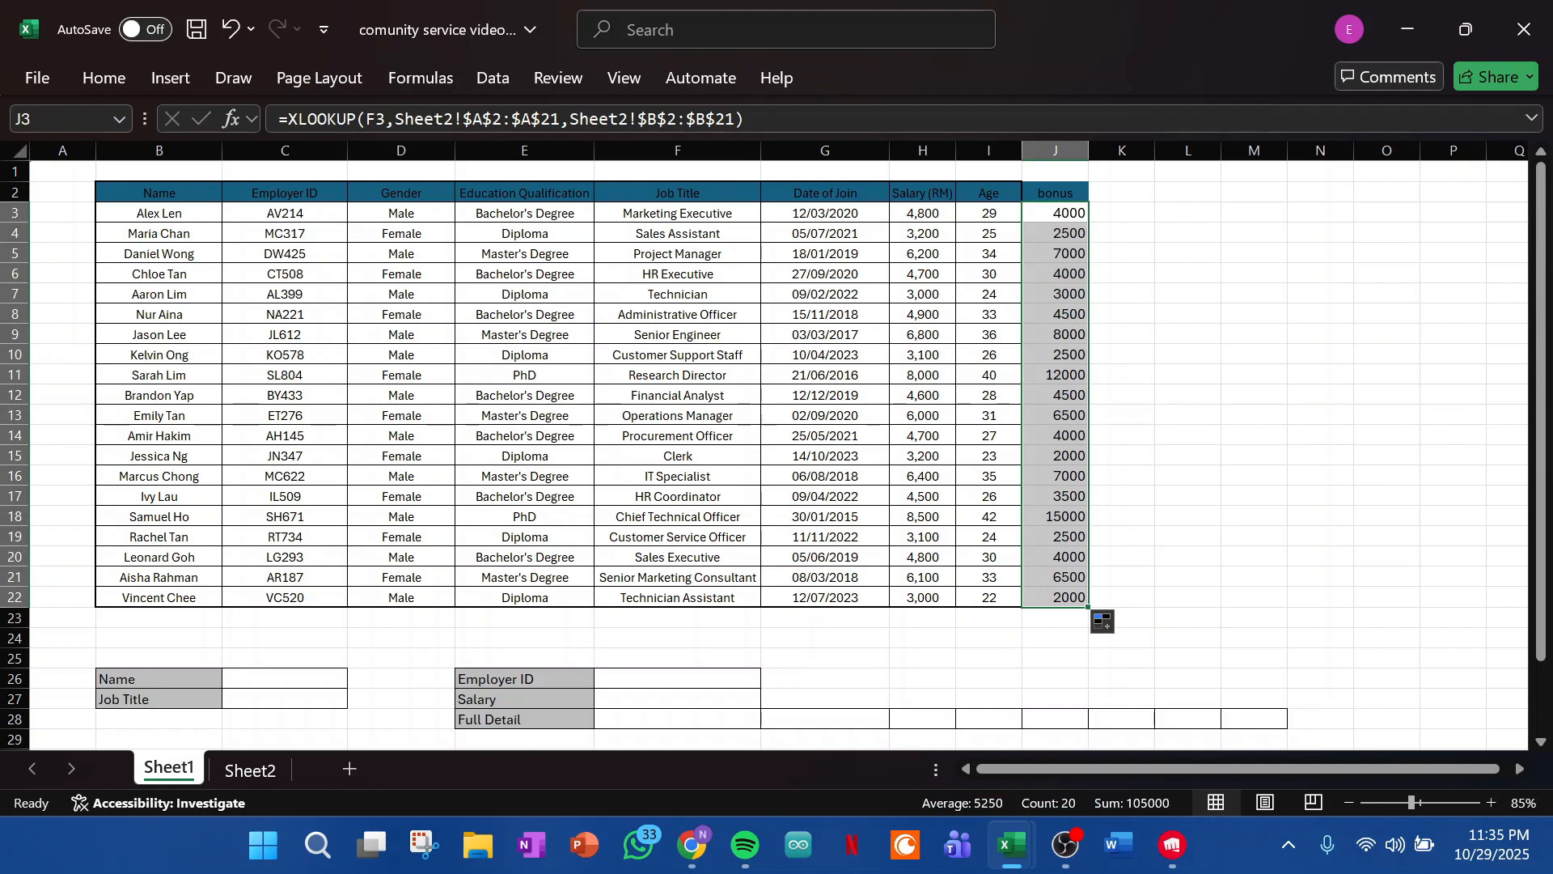